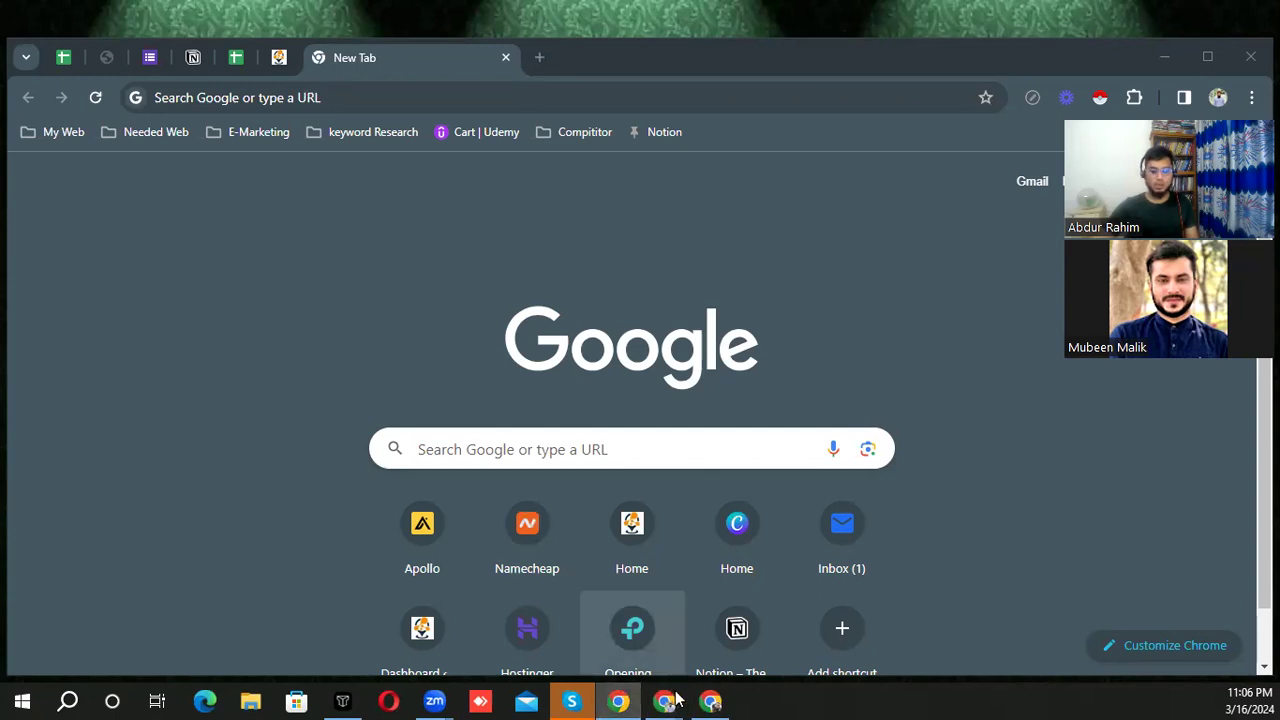
# - Switch to the other browser window showing the Apollo login page and log in
pyautogui.moveTo(666, 700)
pyautogui.click(749, 648)
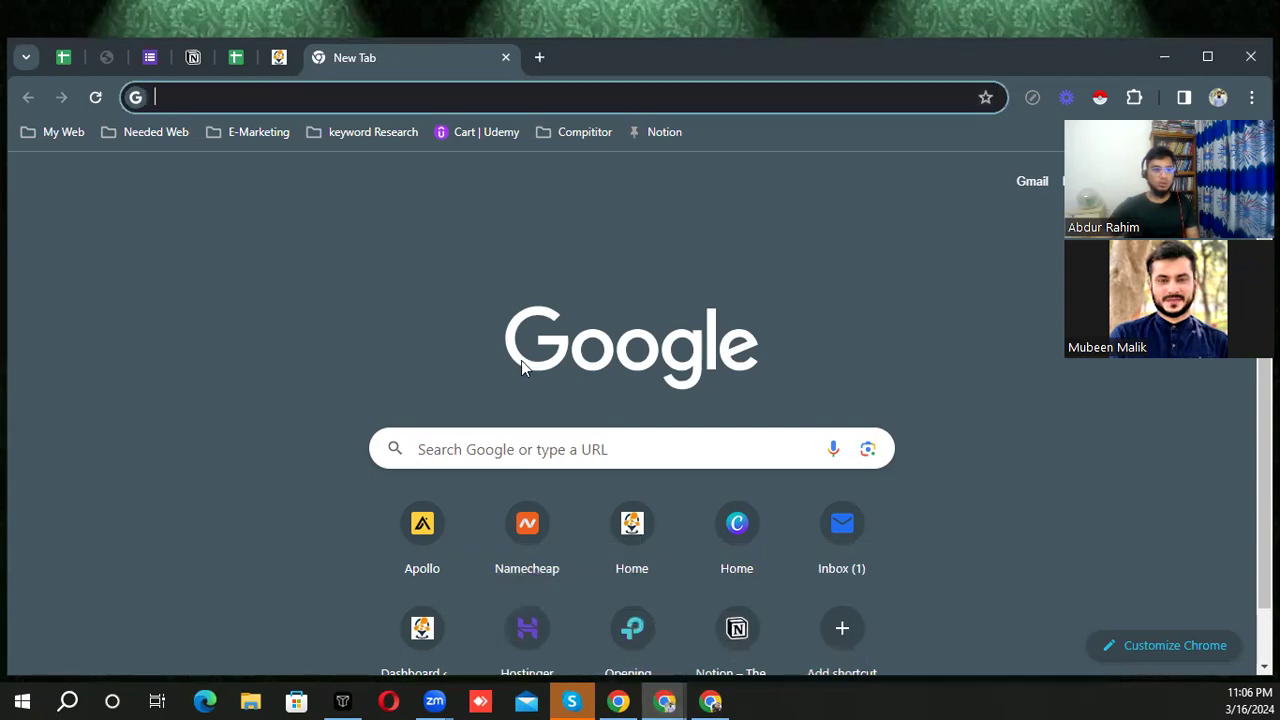
pyautogui.click(665, 700)
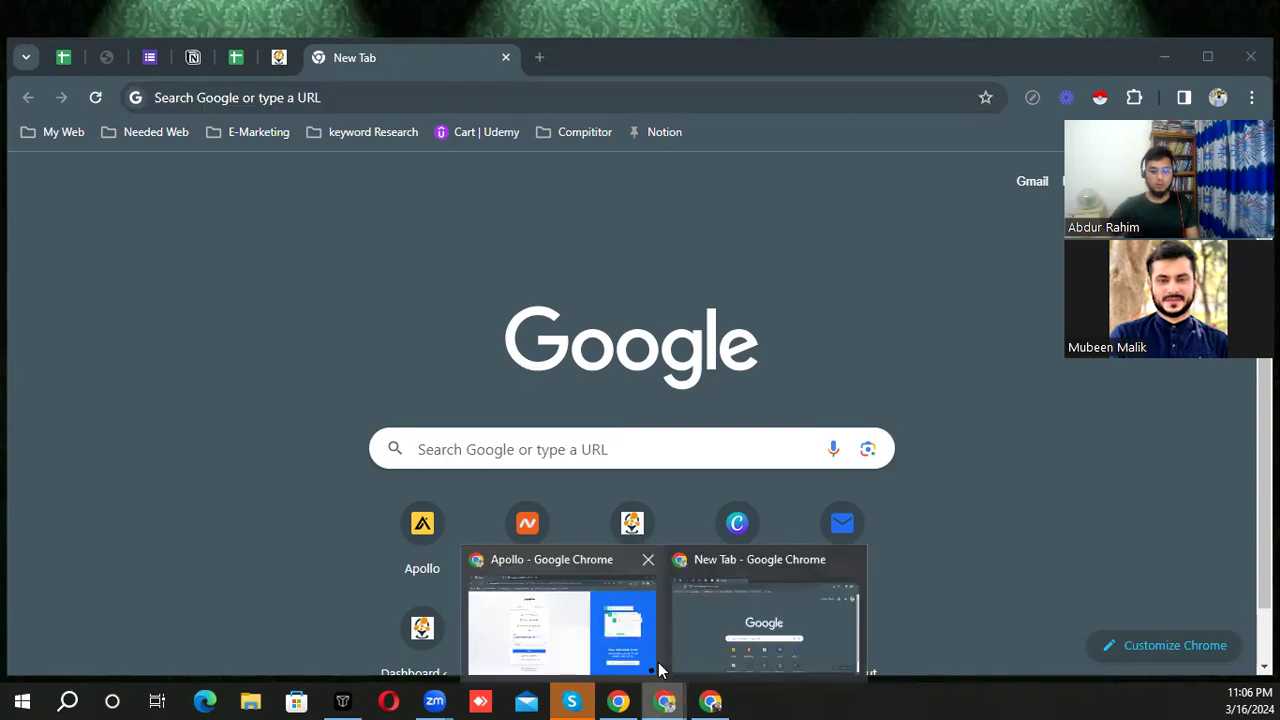
pyautogui.click(529, 570)
pyautogui.click(474, 530)
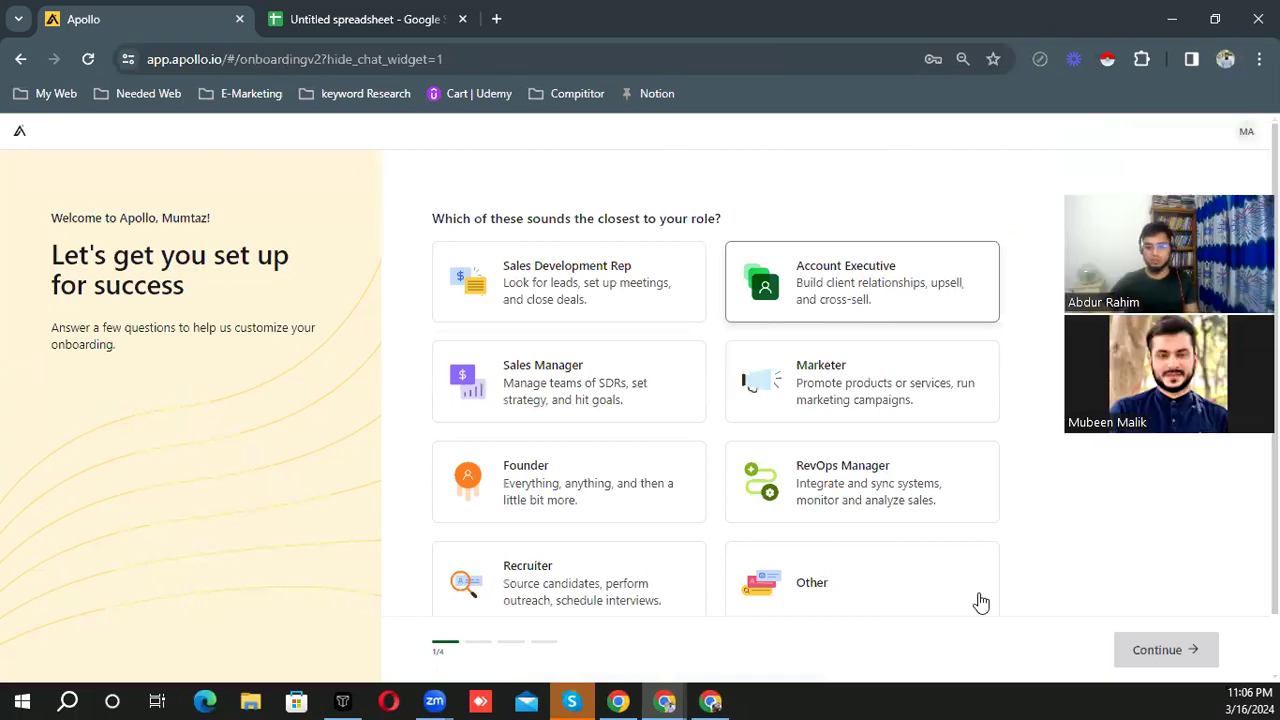
# - Choose Marketer as the closest role in the onboarding survey, answer the second question, and continue to the sales tools question
pyautogui.scroll(-1, 1180, 655)
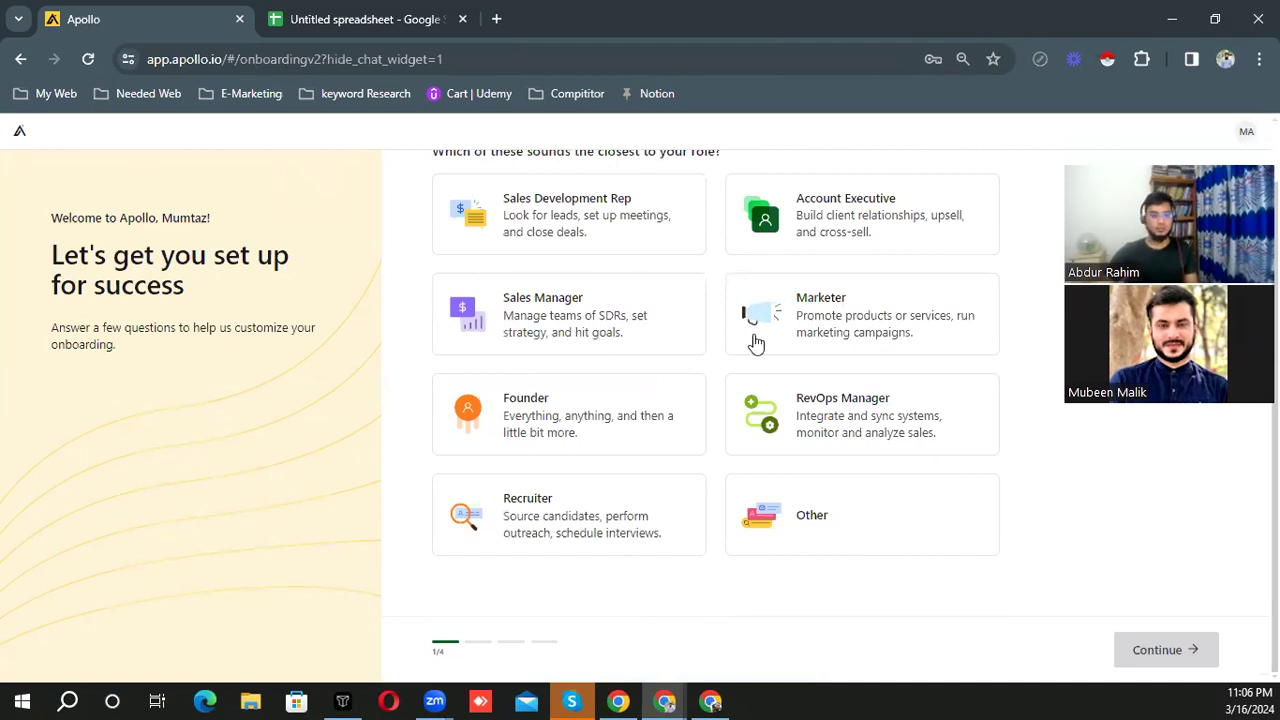
pyautogui.scroll(1, 765, 330)
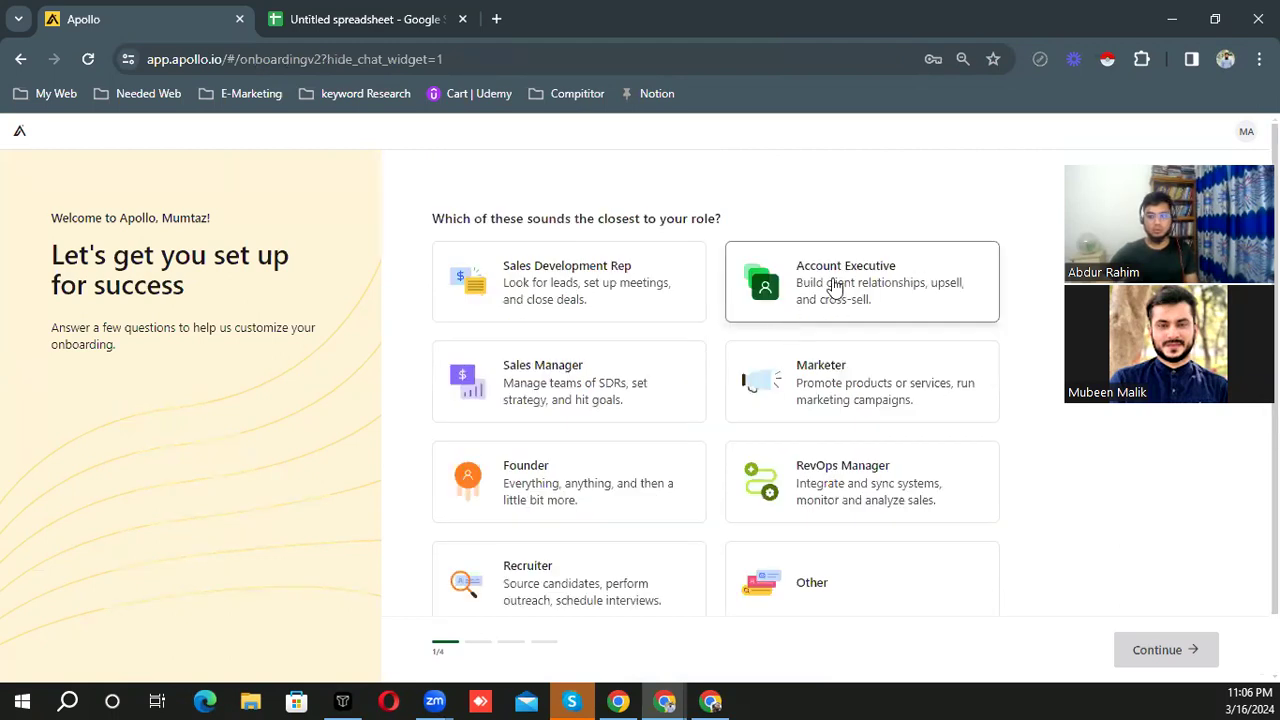
pyautogui.scroll(-1, 808, 300)
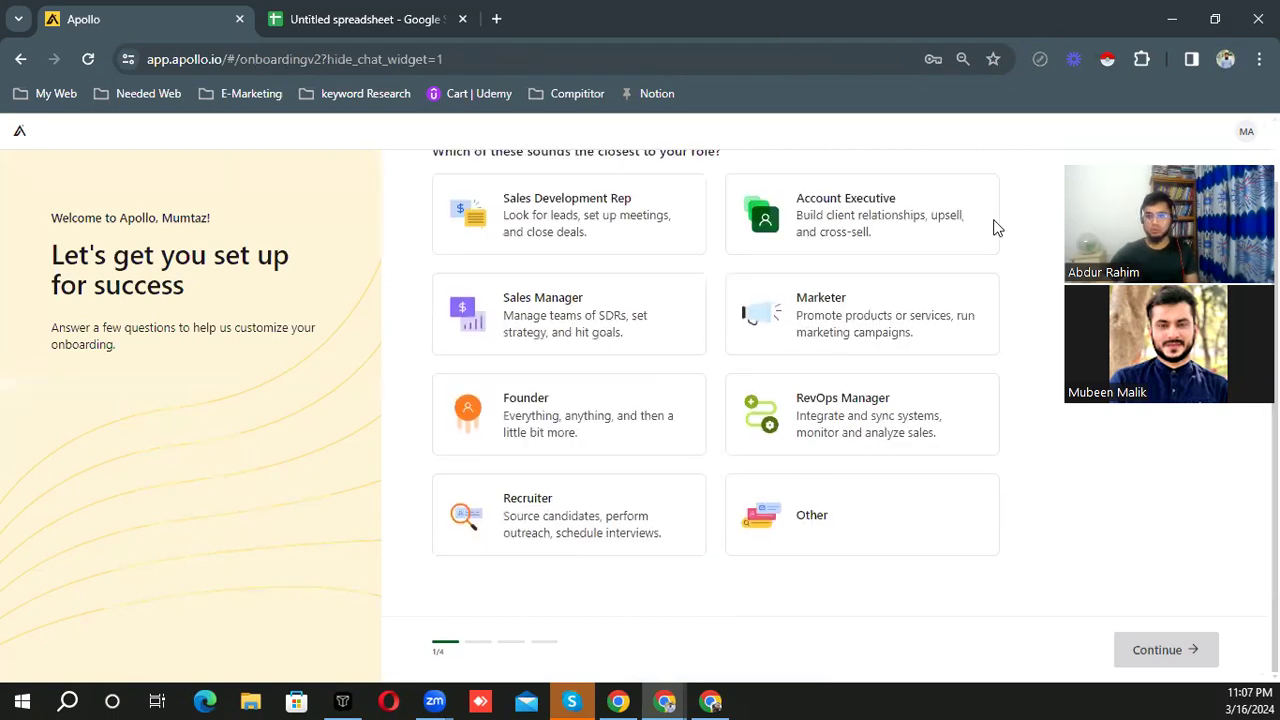
pyautogui.press('Down')
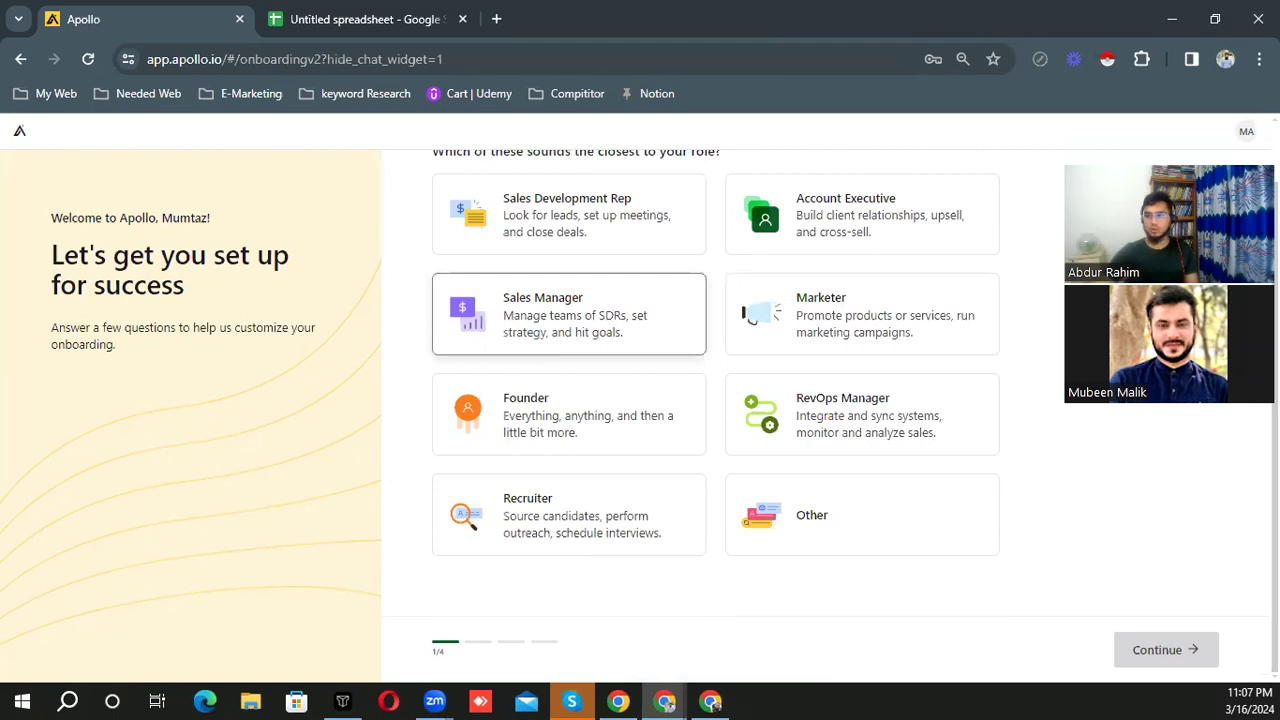
pyautogui.click(615, 252)
pyautogui.click(642, 318)
pyautogui.click(894, 309)
pyautogui.click(1165, 652)
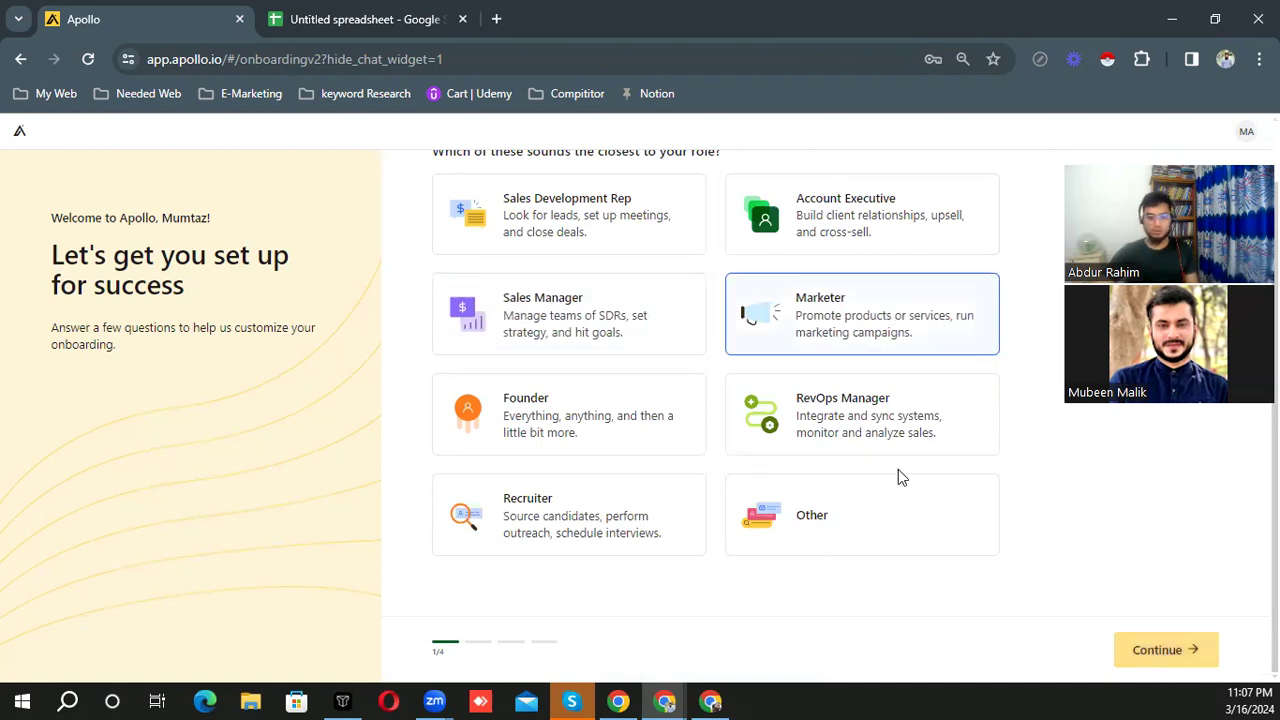
pyautogui.click(628, 294)
pyautogui.click(1170, 653)
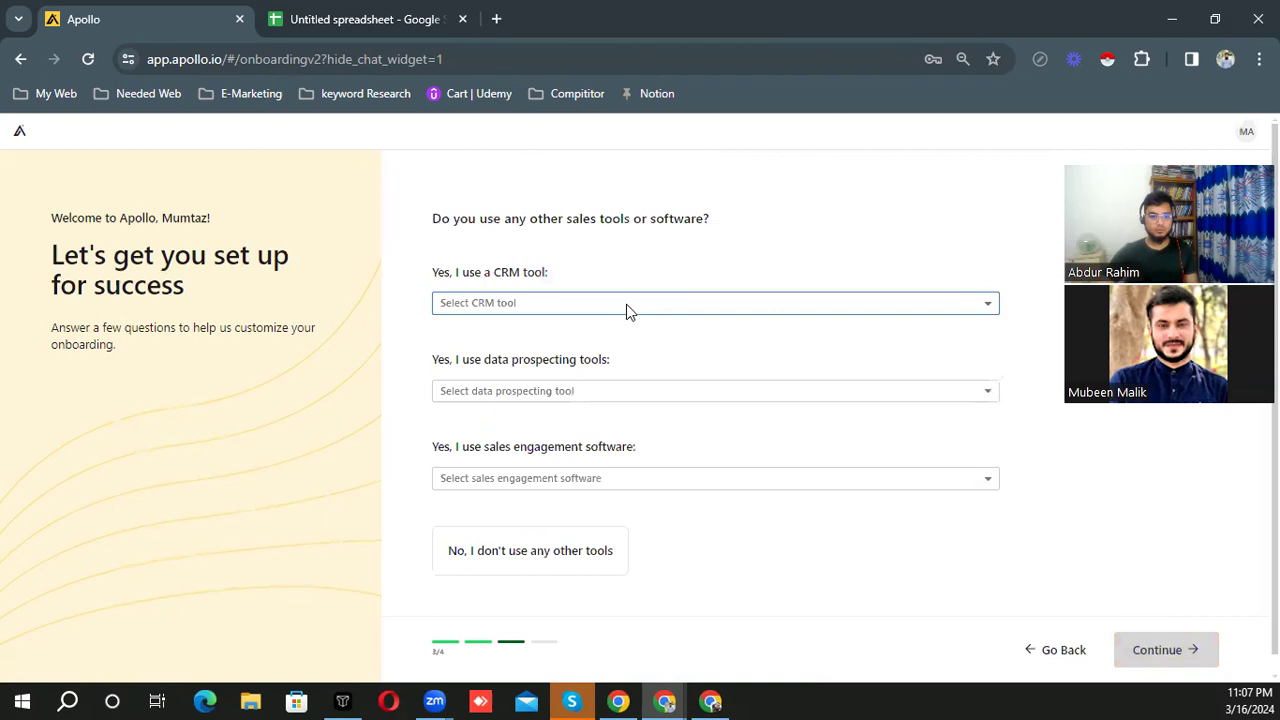
# - Select Salesforce as the CRM tool, ZoomInfo as the data prospecting tool and Outreach as the sales engagement software, and continue
pyautogui.click(626, 306)
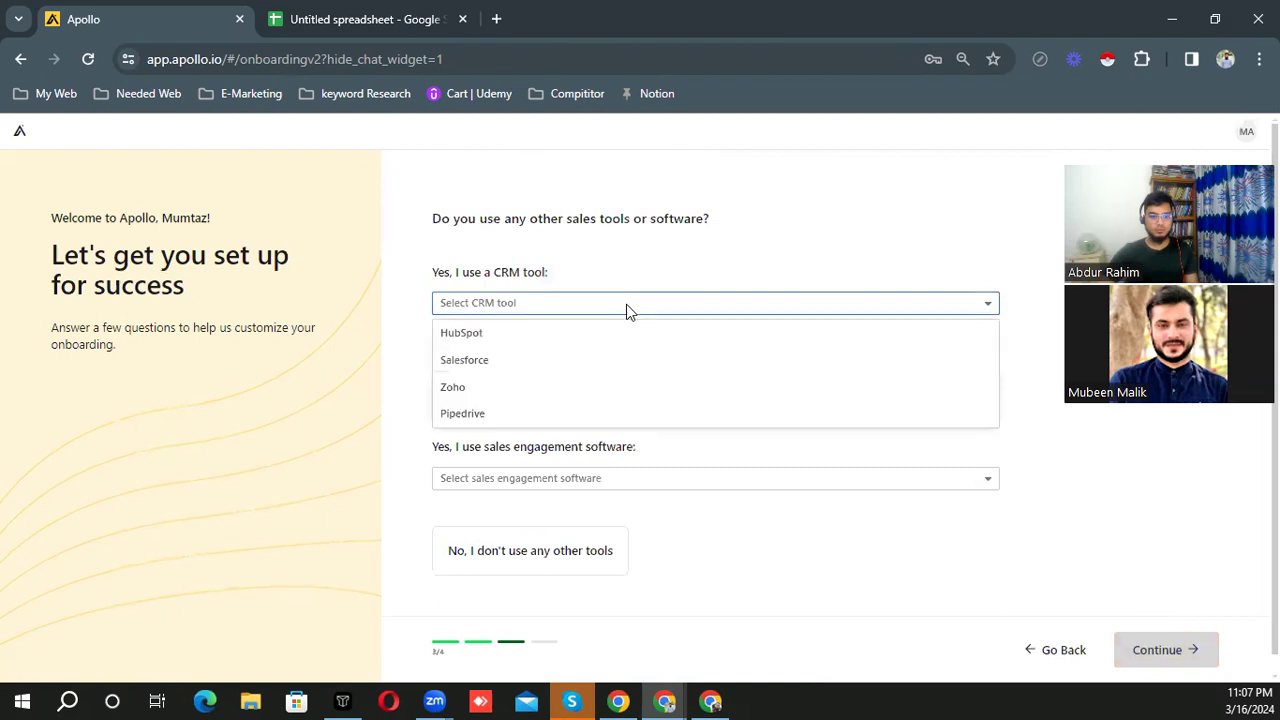
pyautogui.click(497, 360)
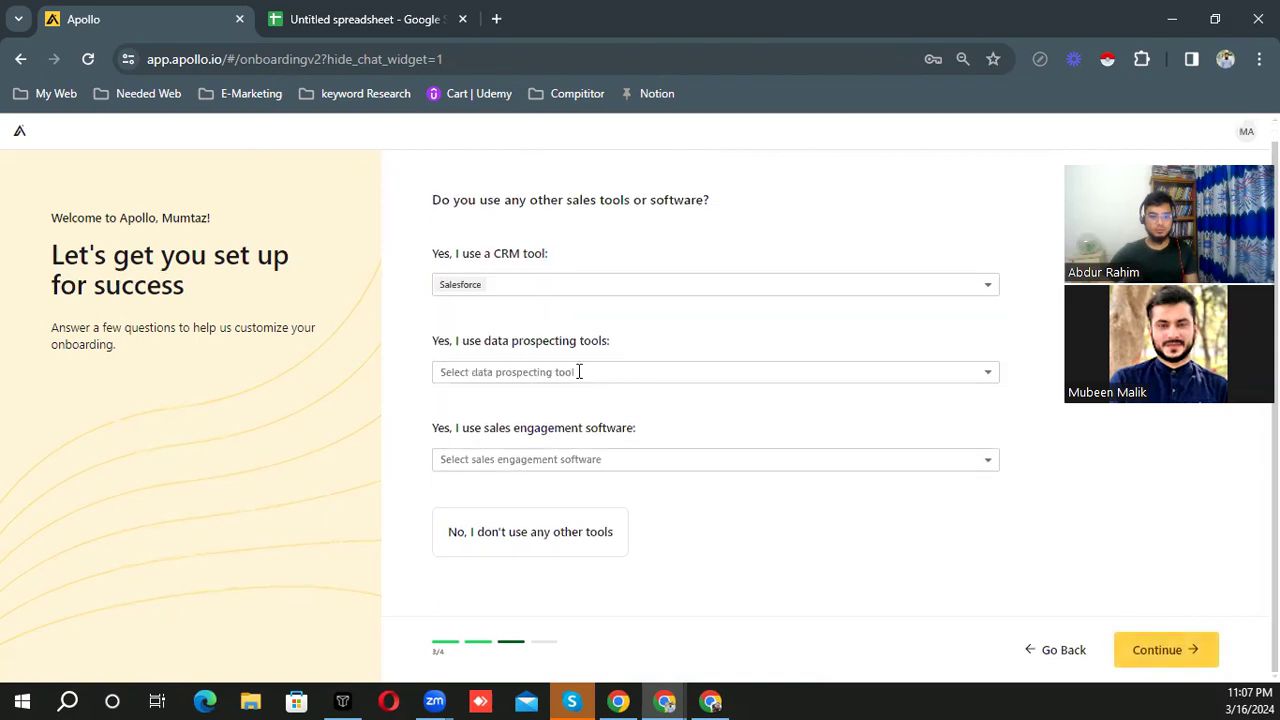
pyautogui.click(578, 371)
pyautogui.click(531, 404)
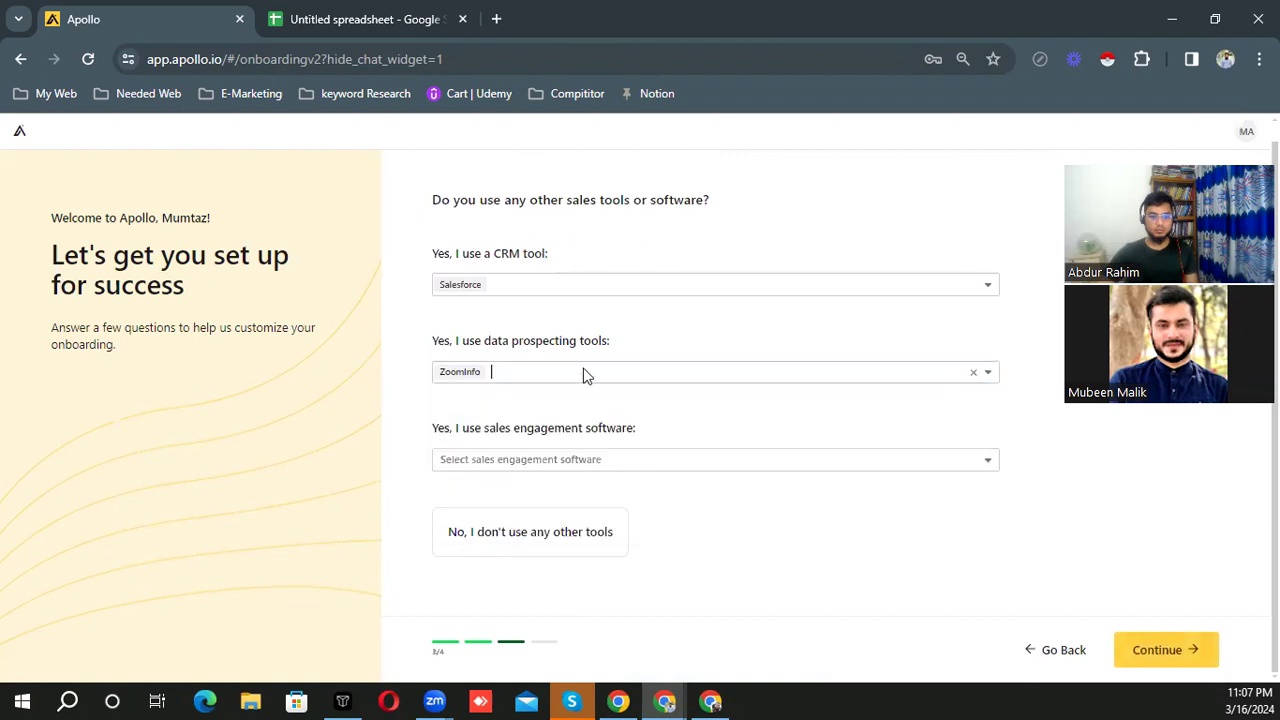
pyautogui.click(543, 458)
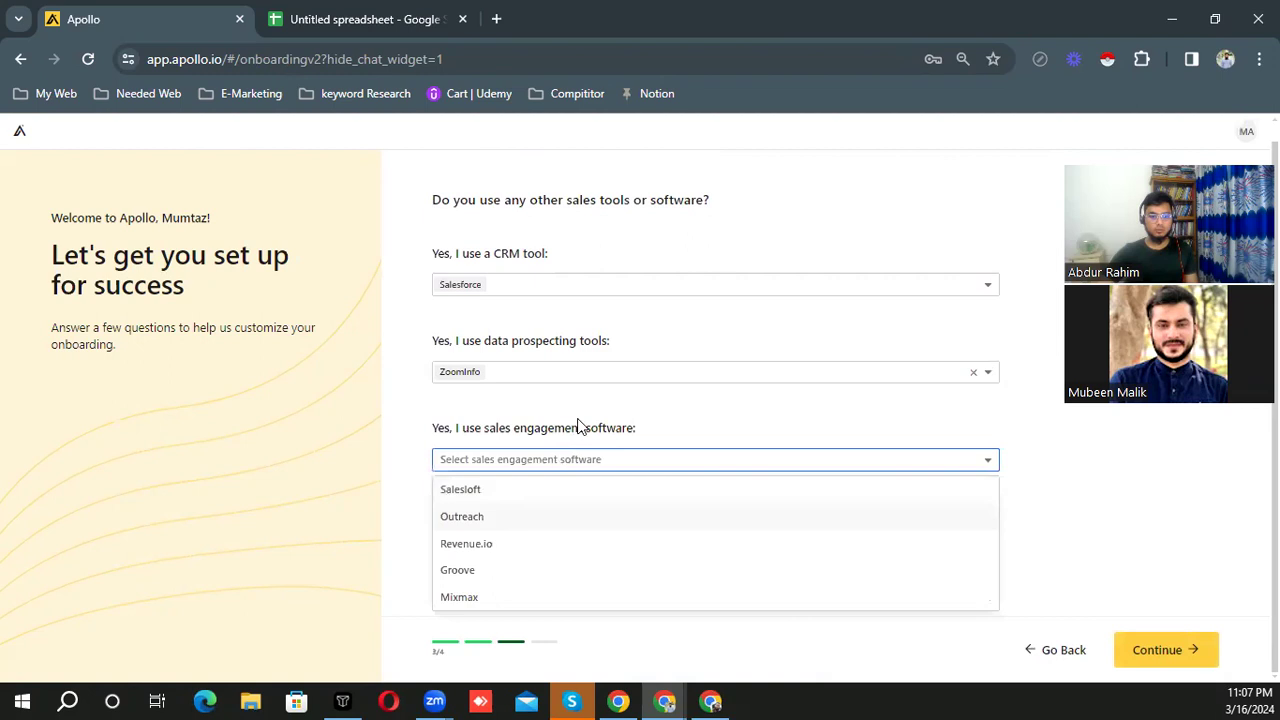
pyautogui.click(556, 516)
pyautogui.click(502, 551)
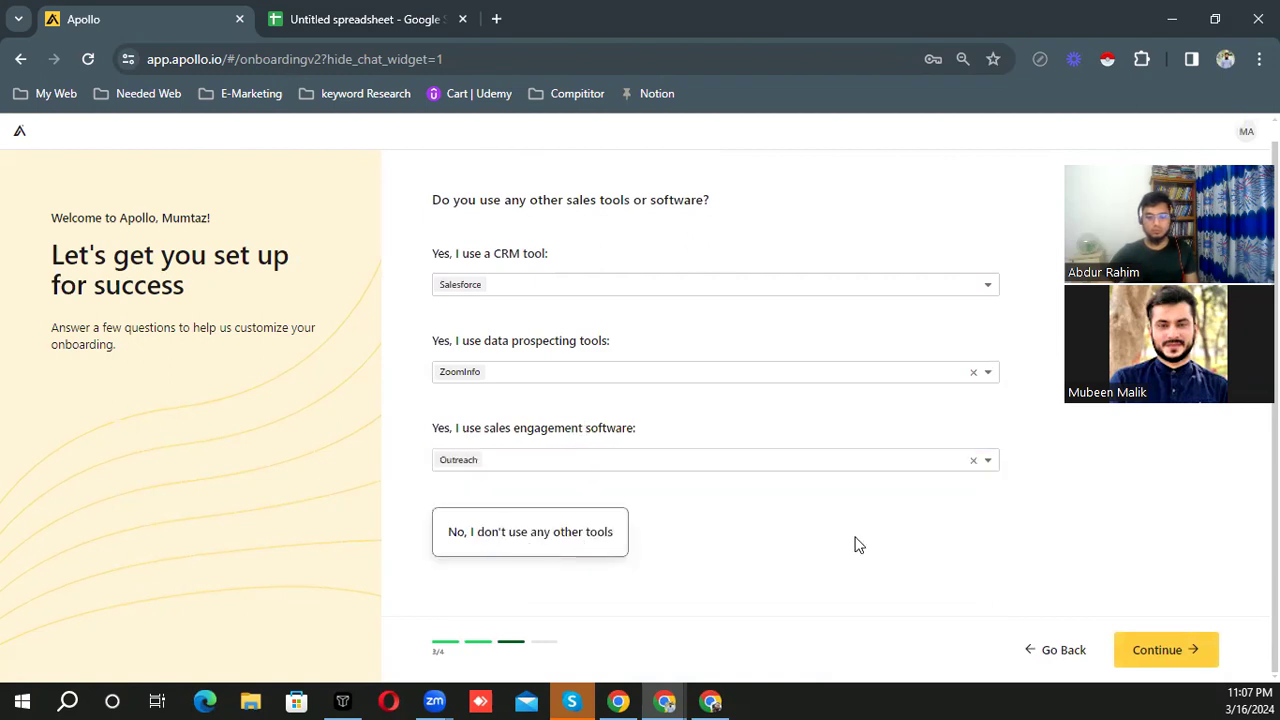
pyautogui.click(1206, 668)
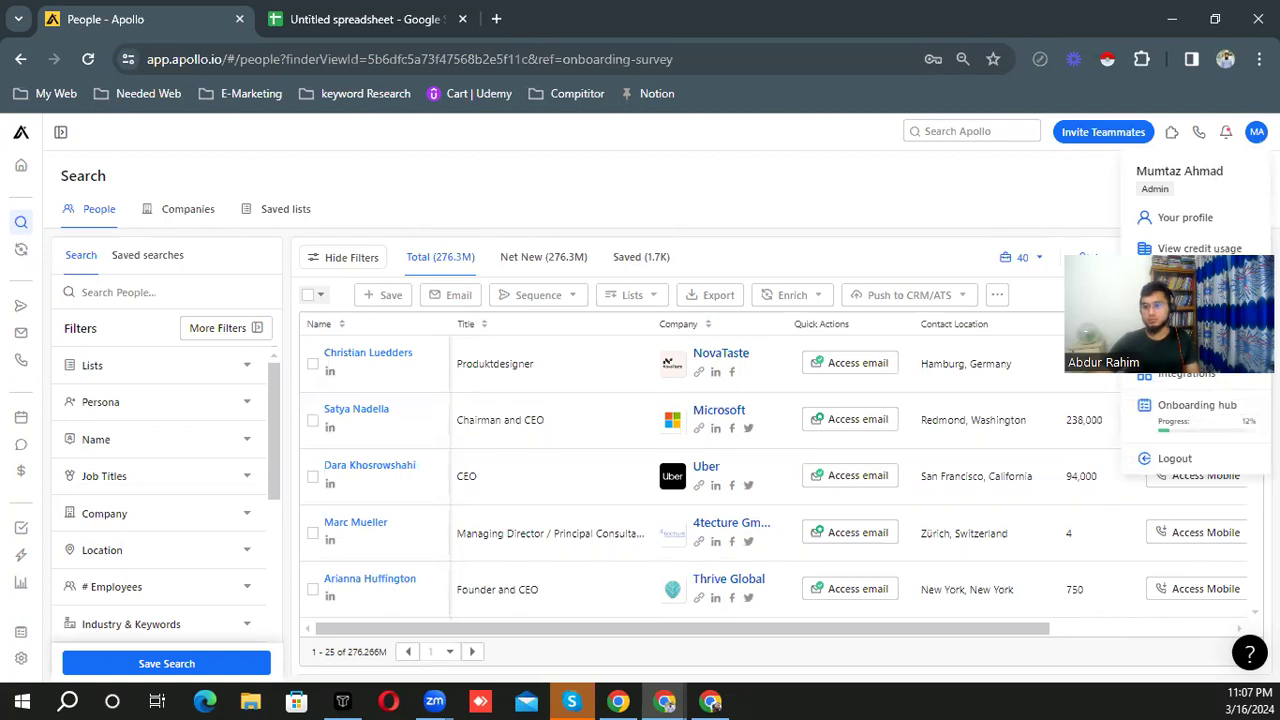
# - Open the plan settings and review the plan overview and the credits usage for exports, emails, mobile numbers, AI words and conversations
pyautogui.click(1185, 300)
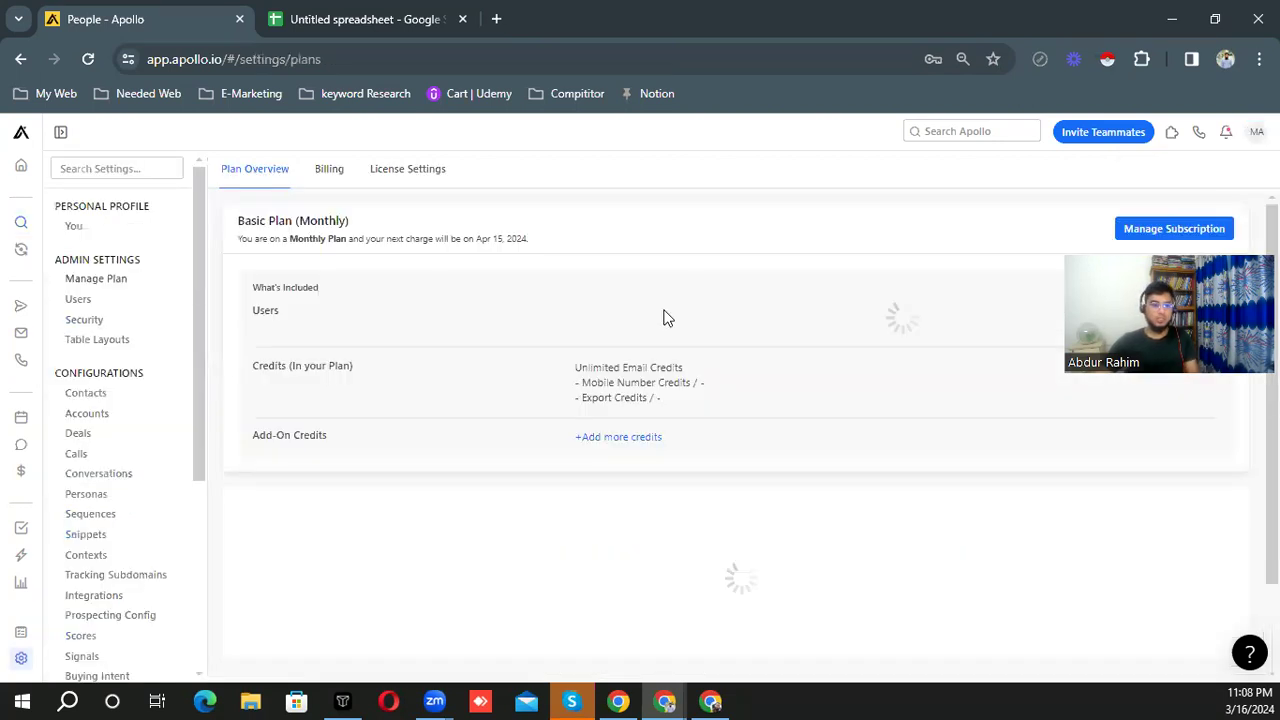
pyautogui.scroll(-3, 493, 412)
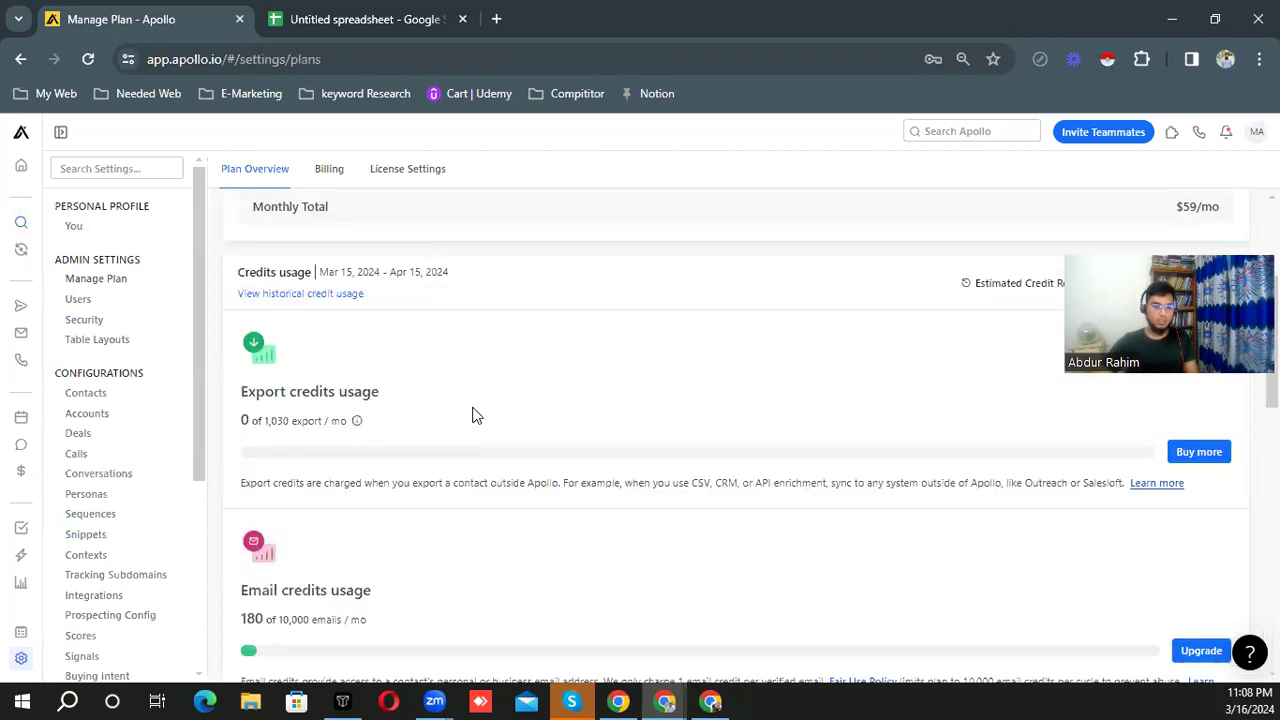
pyautogui.scroll(-2, 476, 415)
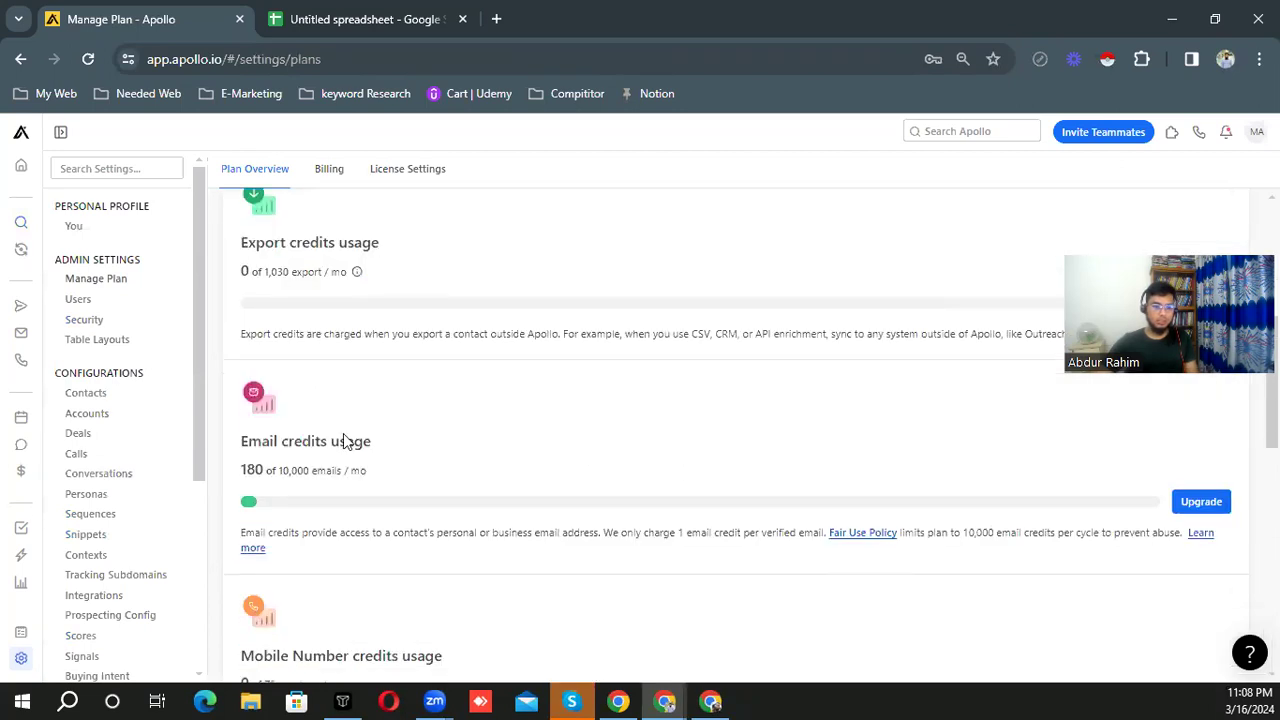
pyautogui.scroll(-1, 310, 430)
pyautogui.moveTo(278, 421); pyautogui.dragTo(312, 421)
pyautogui.click(289, 432)
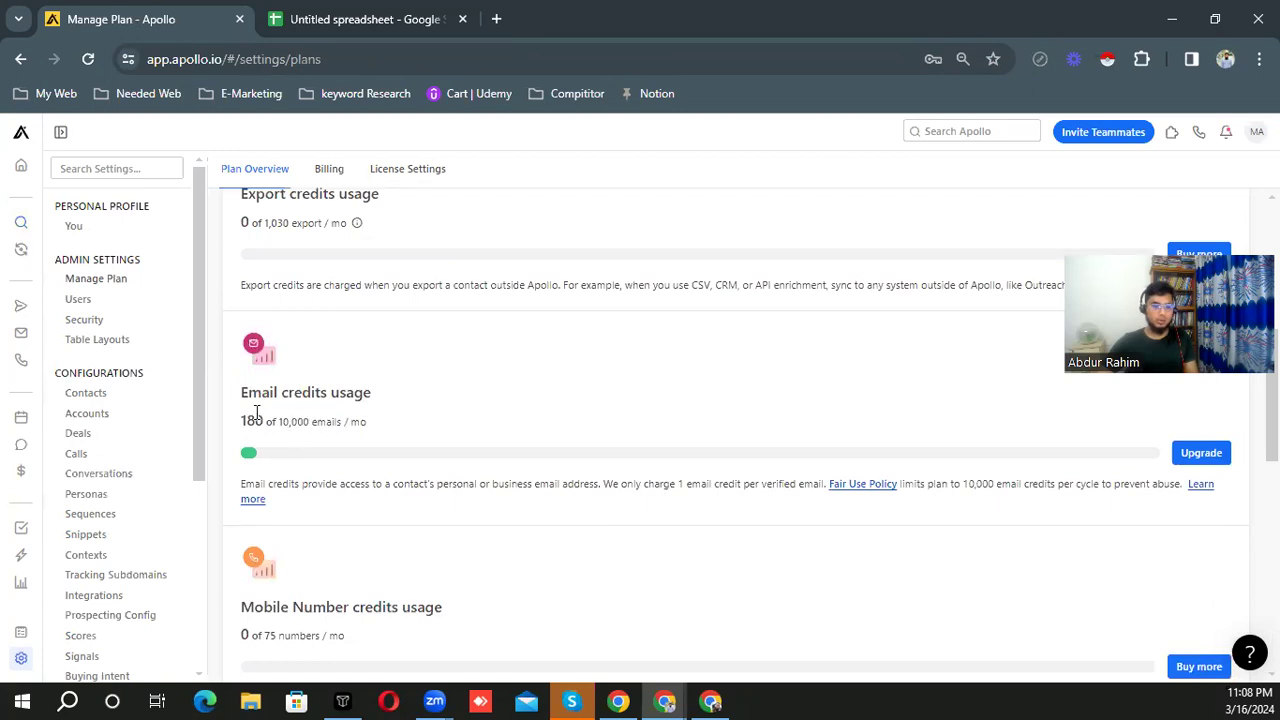
pyautogui.doubleClick(245, 421)
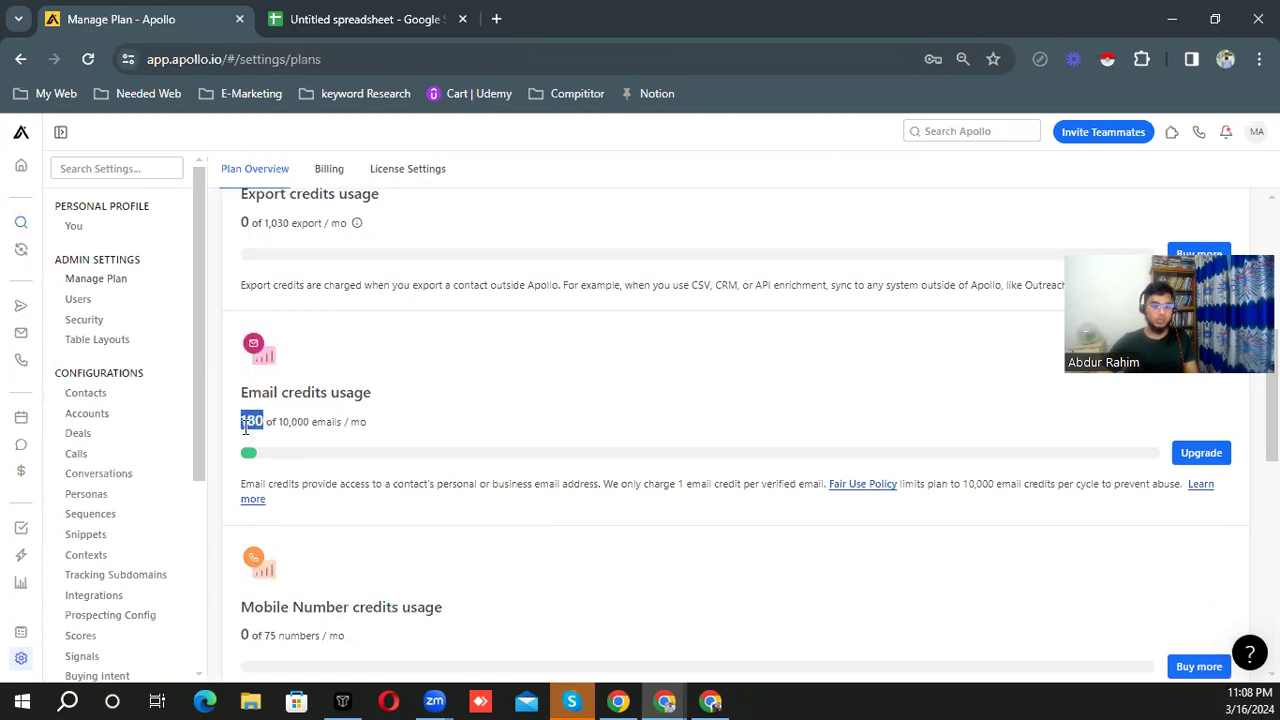
pyautogui.click(442, 436)
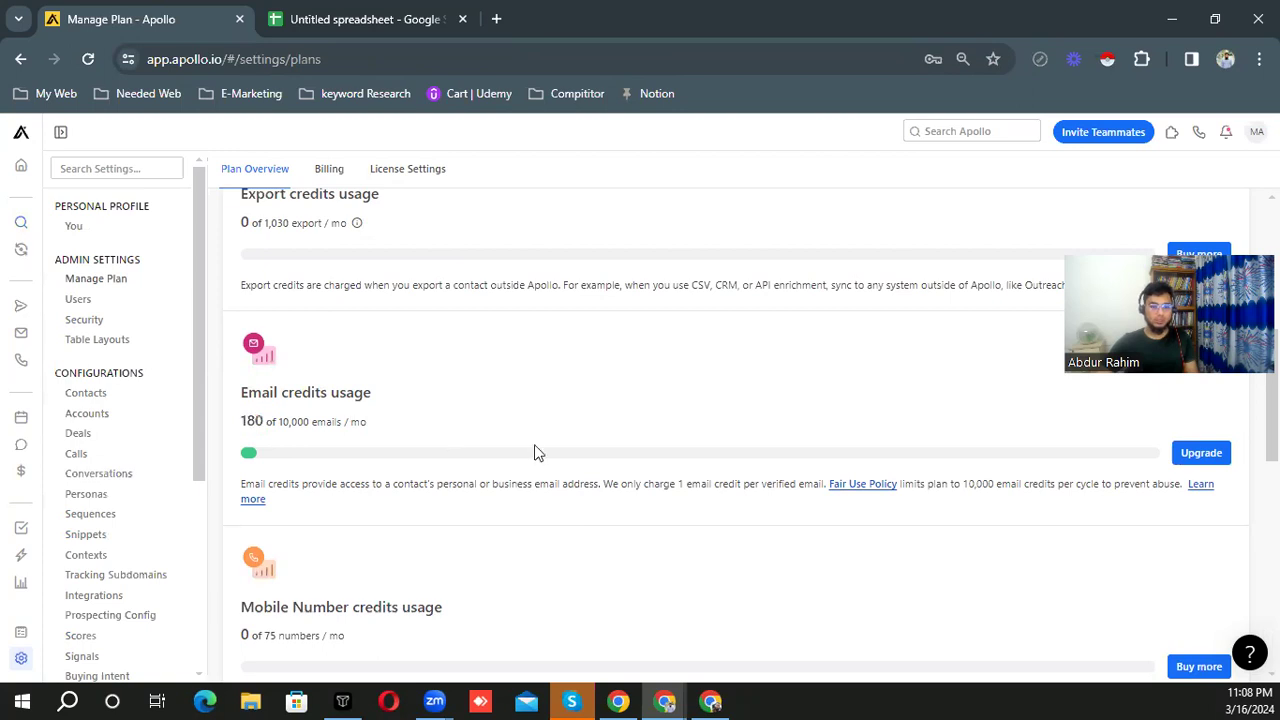
pyautogui.scroll(-4, 534, 450)
pyautogui.scroll(-3, 530, 459)
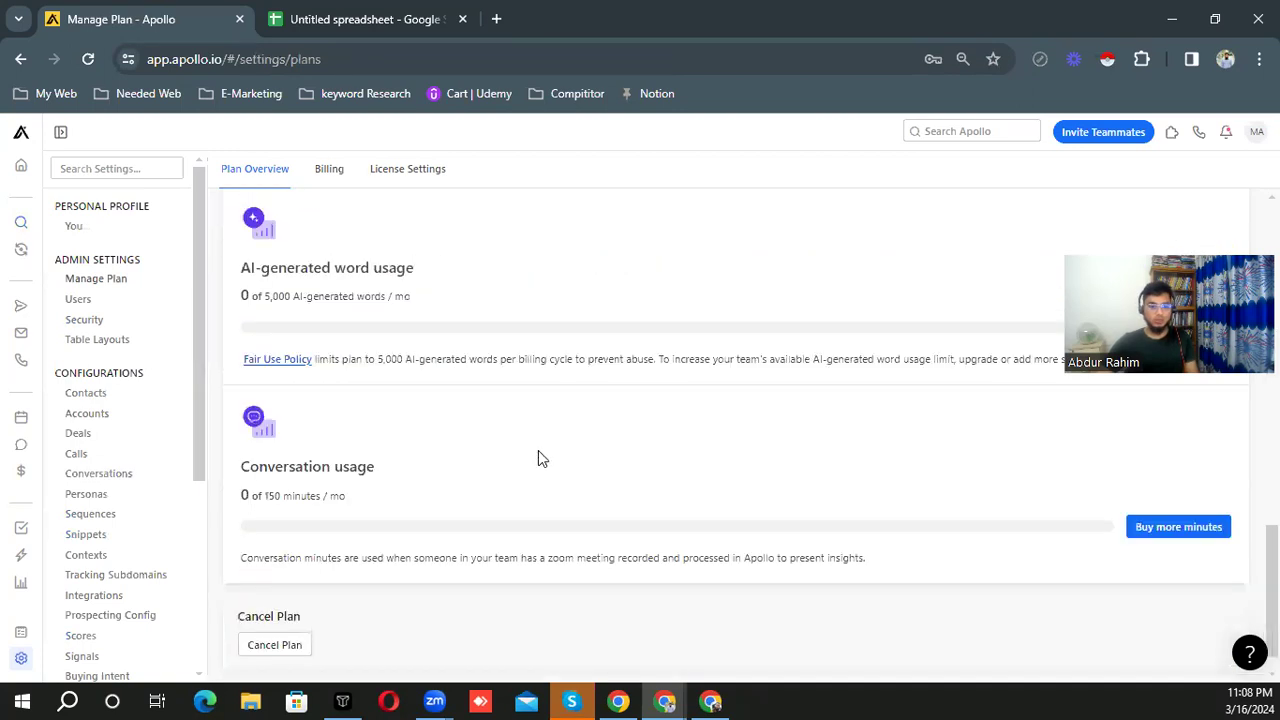
pyautogui.scroll(3, 540, 458)
pyautogui.scroll(4, 538, 452)
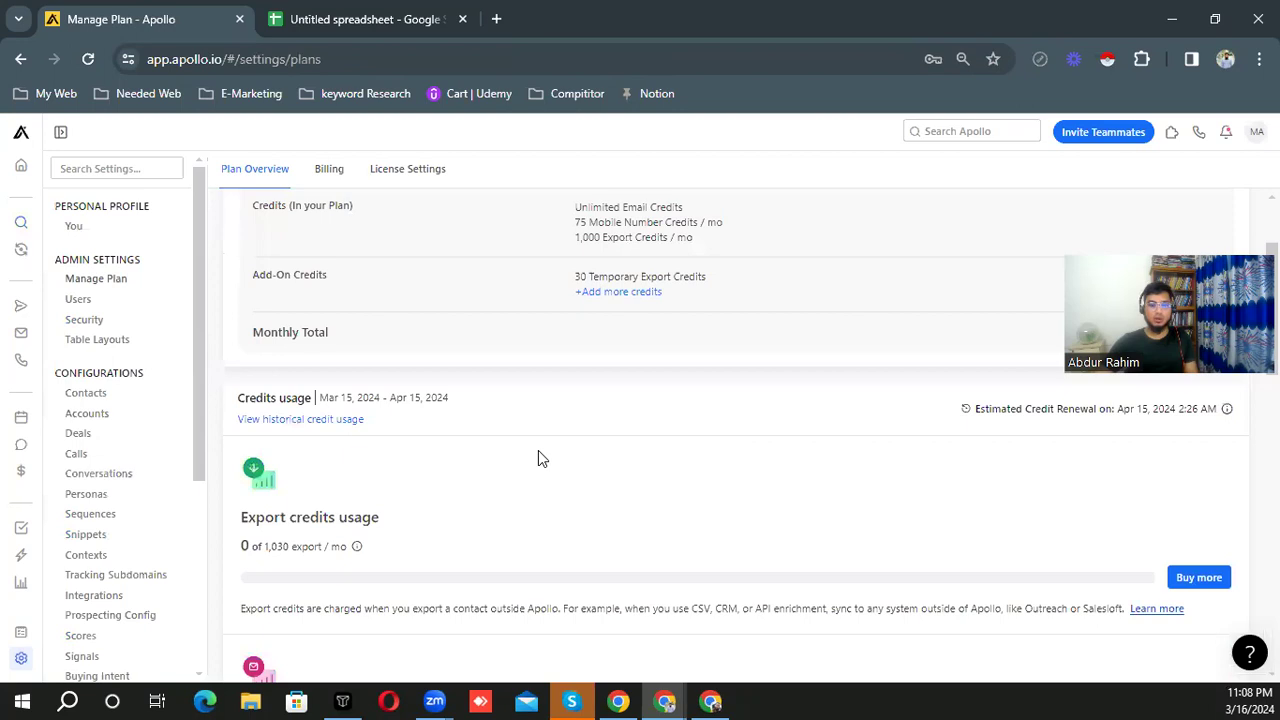
pyautogui.scroll(2, 538, 458)
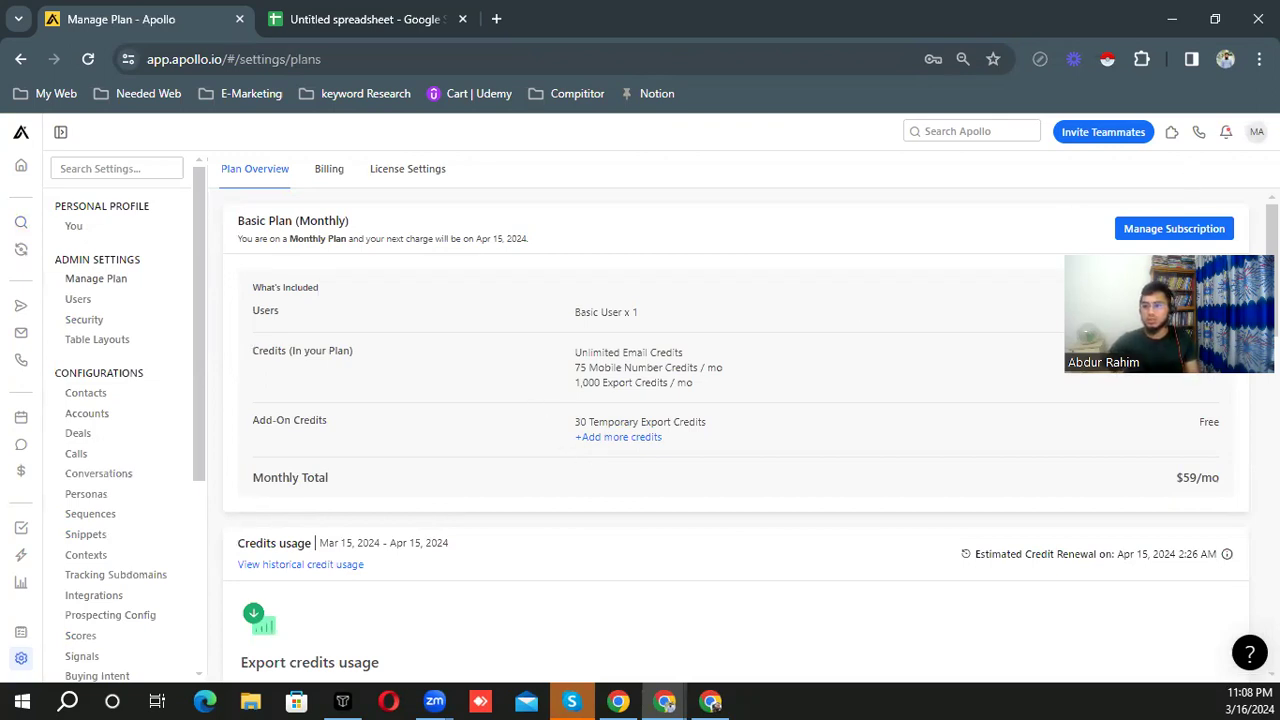
# - Check the email credits used so far against the monthly limit on the plan overview
pyautogui.click(1257, 131)
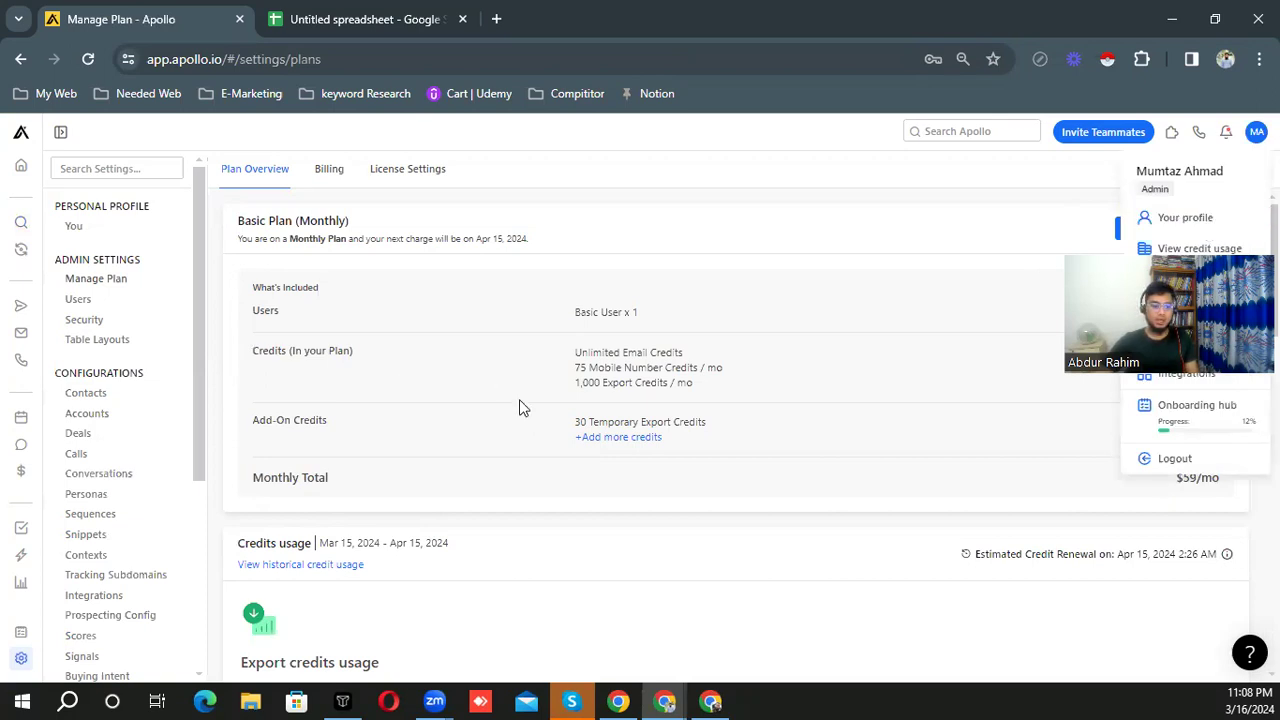
pyautogui.scroll(-4, 400, 405)
pyautogui.scroll(1, 300, 510)
pyautogui.scroll(-1, 271, 451)
pyautogui.doubleClick(251, 452)
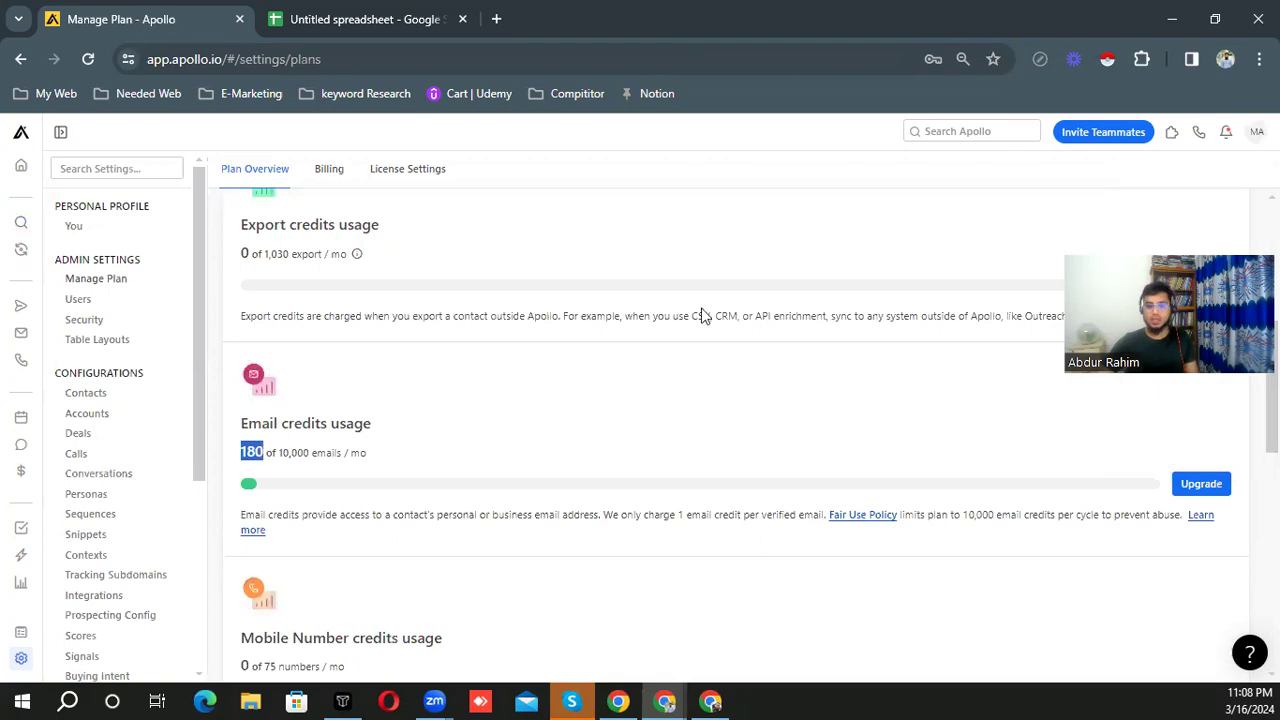
pyautogui.scroll(1, 680, 400)
pyautogui.scroll(5, 660, 420)
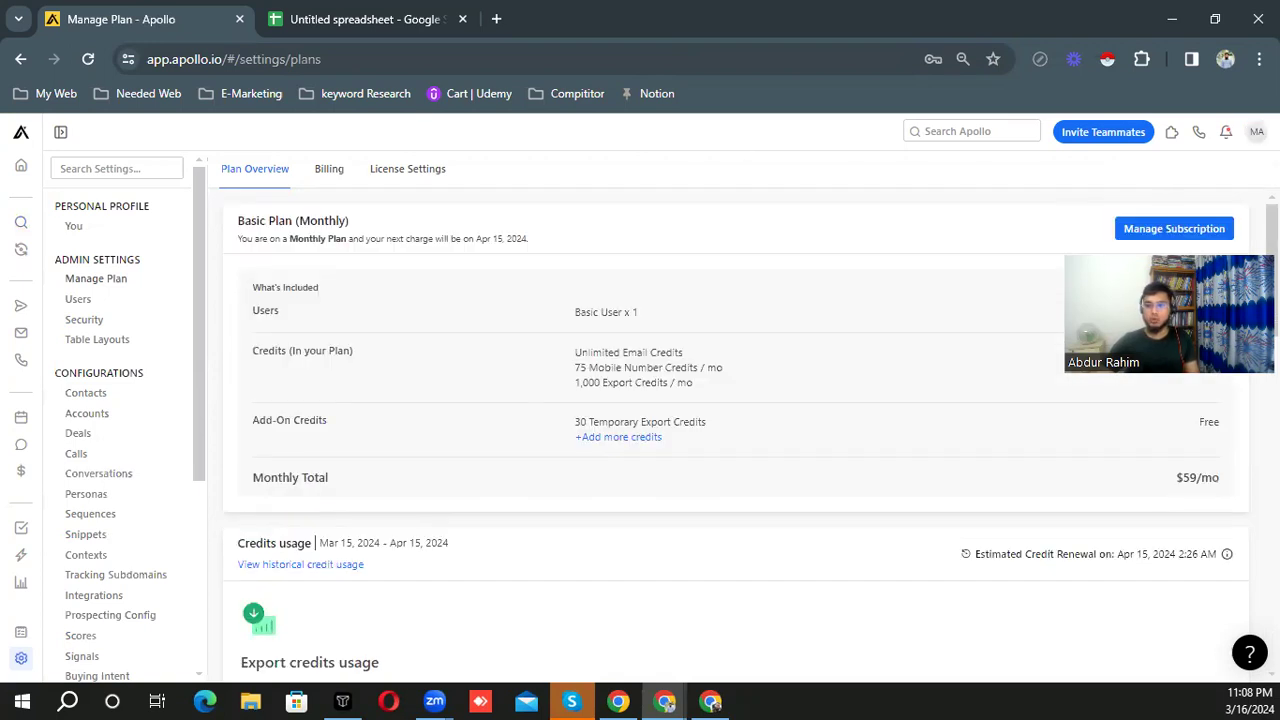
# - Open the profile settings, go to Prospecting Config, and examine the Primary Email Address options
pyautogui.click(1256, 131)
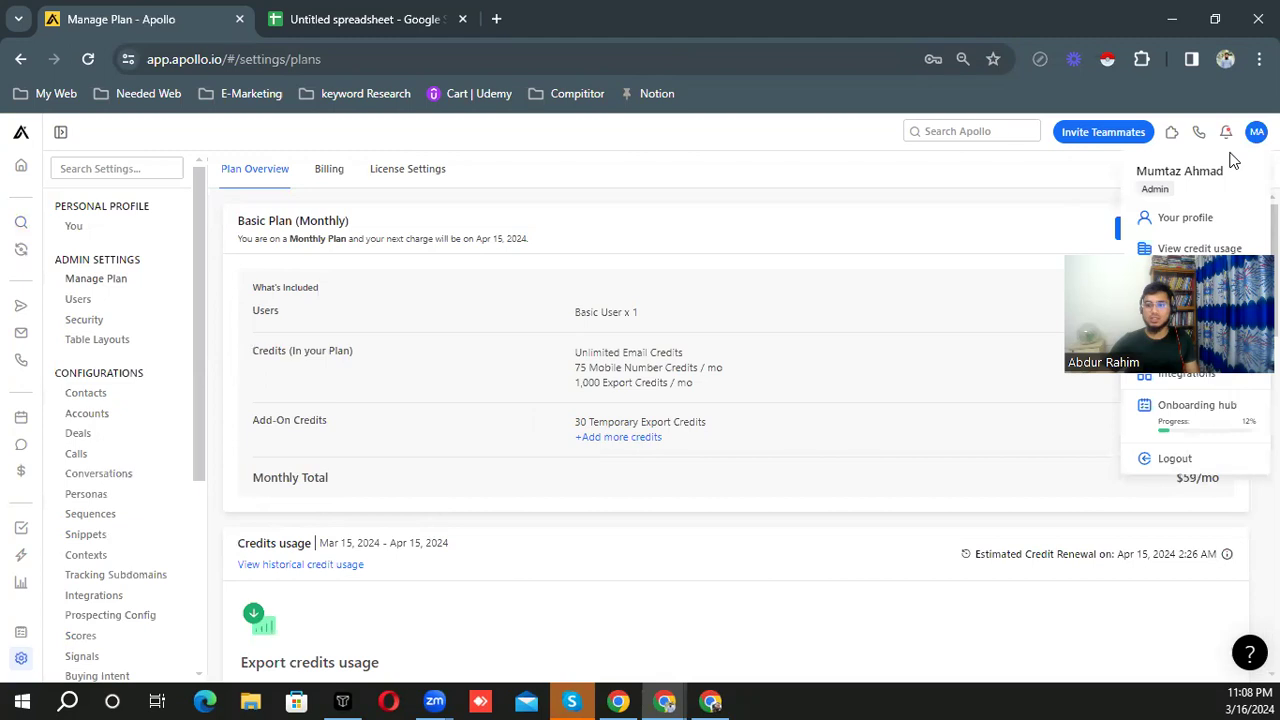
pyautogui.click(1184, 221)
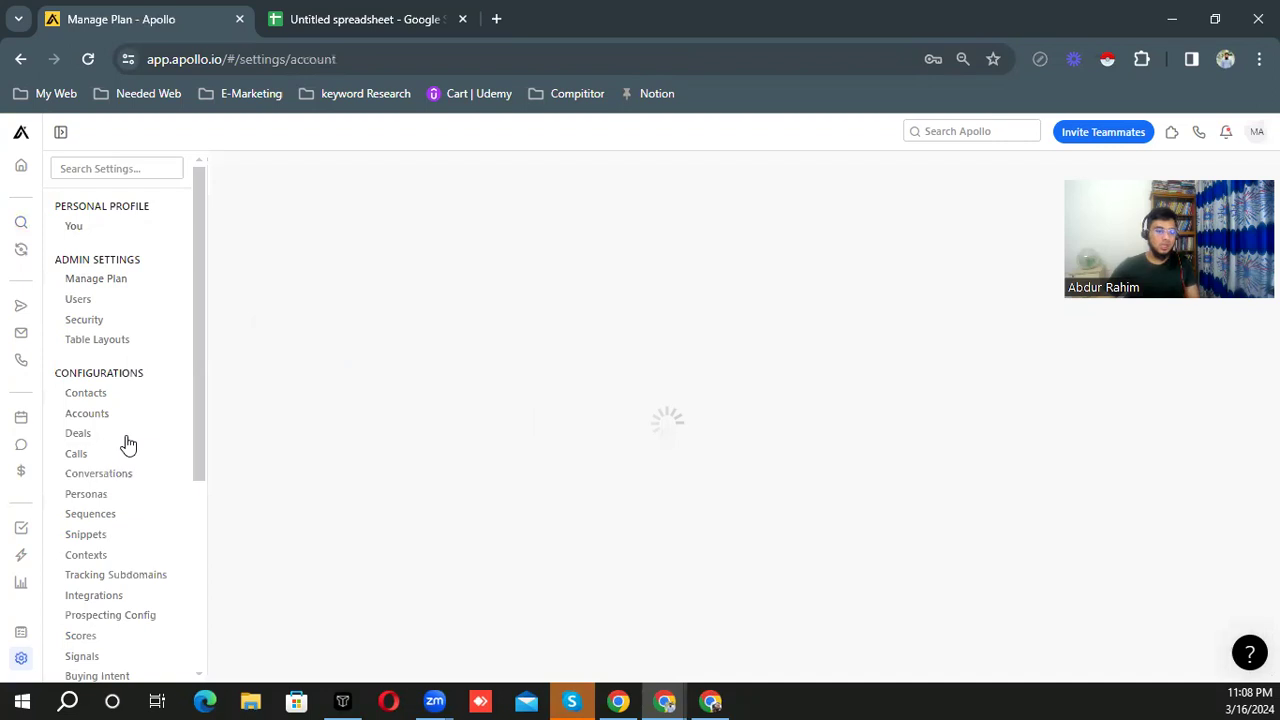
pyautogui.scroll(-3, 119, 372)
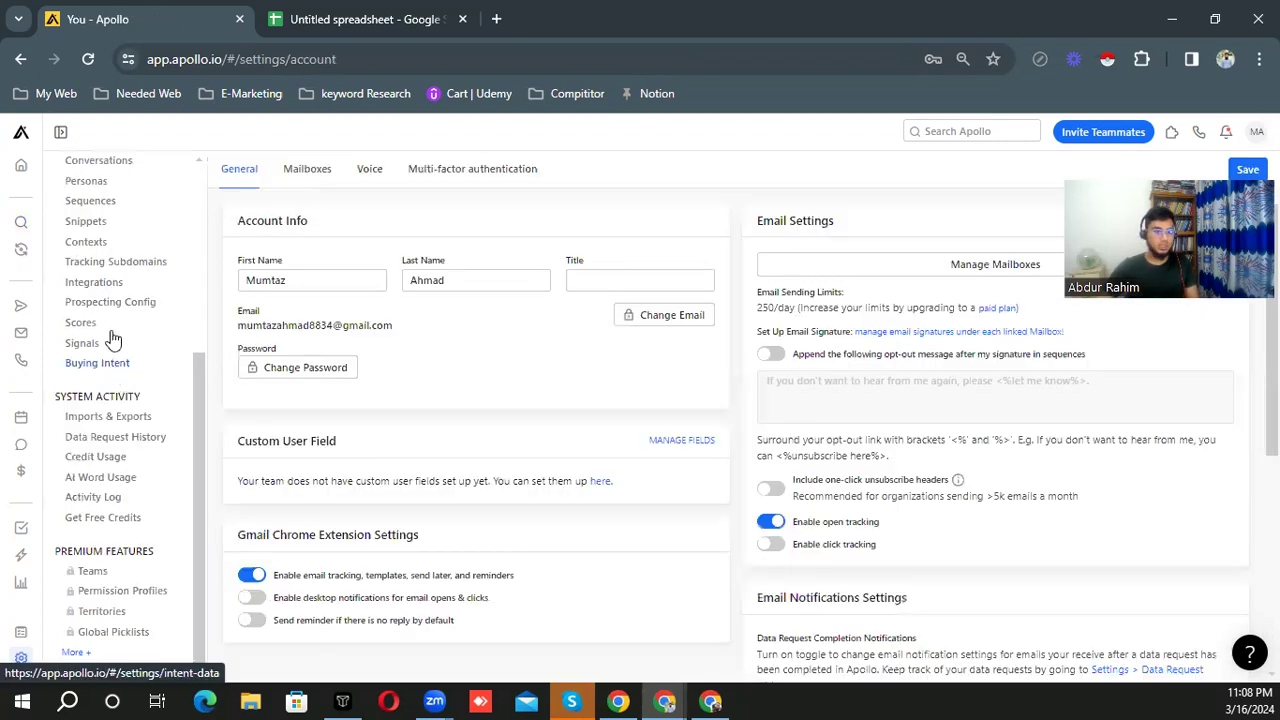
pyautogui.click(125, 302)
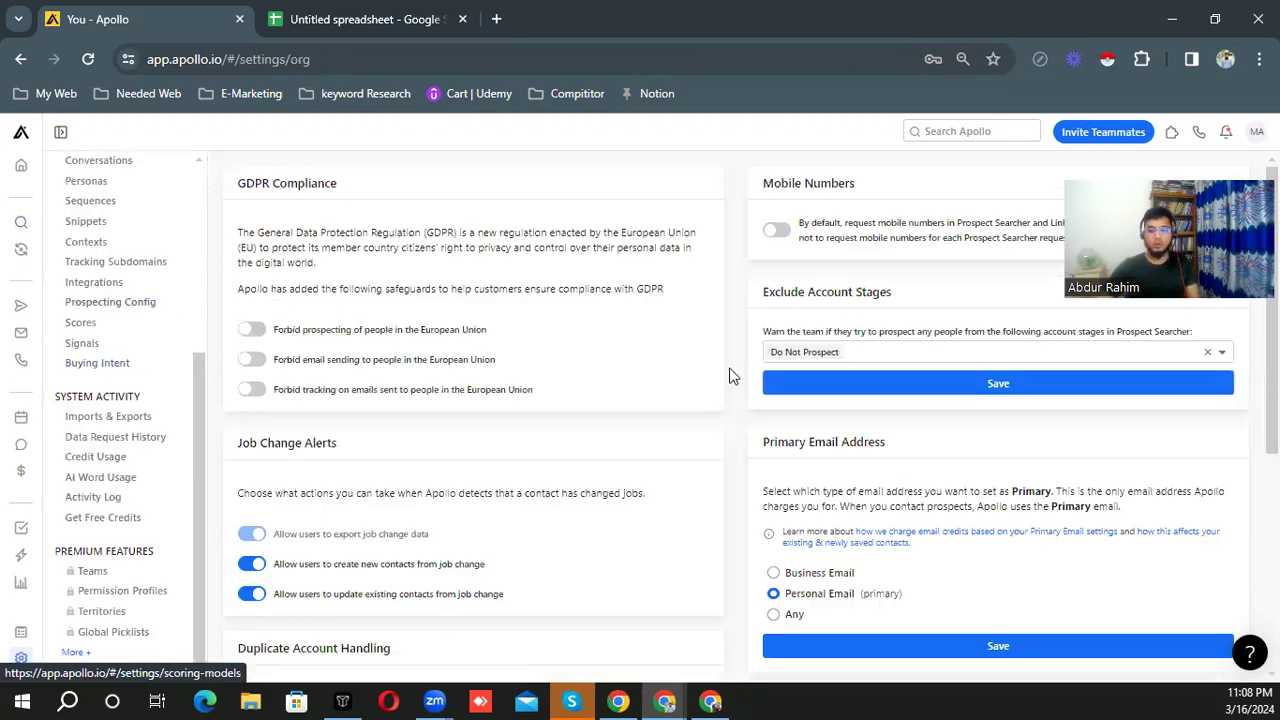
pyautogui.scroll(-2, 795, 390)
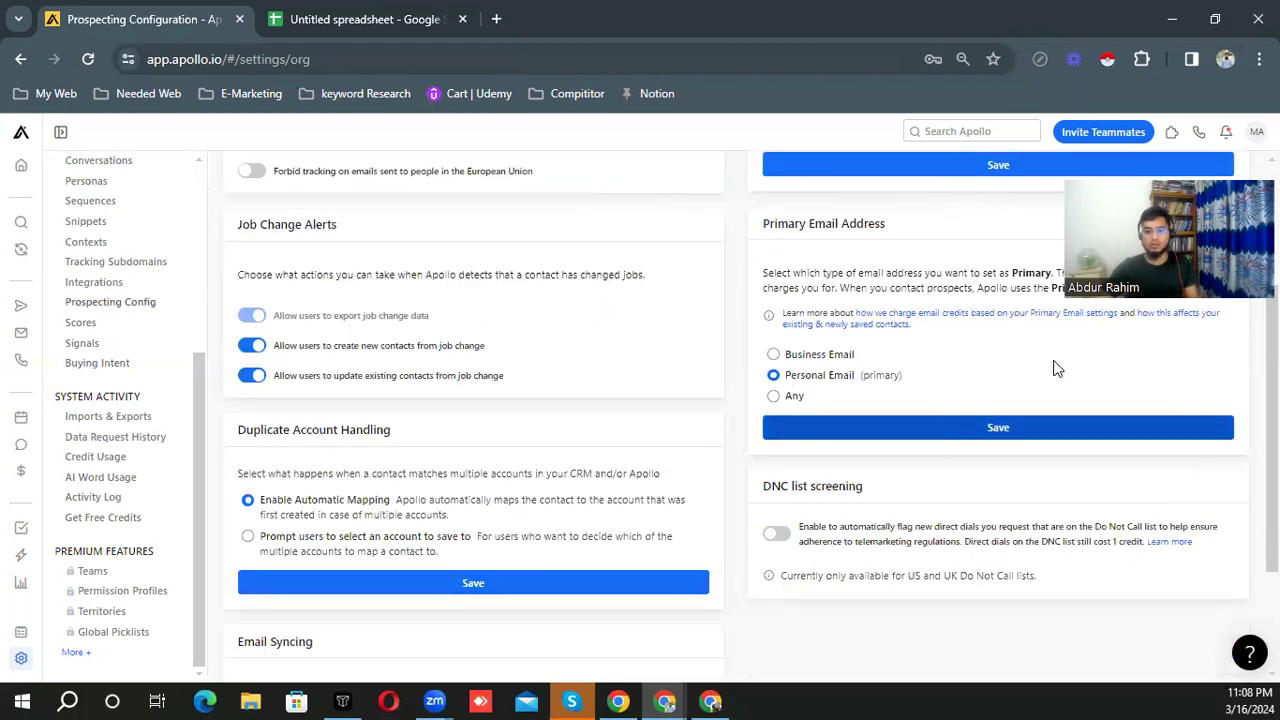
# - Open the people search and filter the contact location to United Kingdom
pyautogui.click(21, 221)
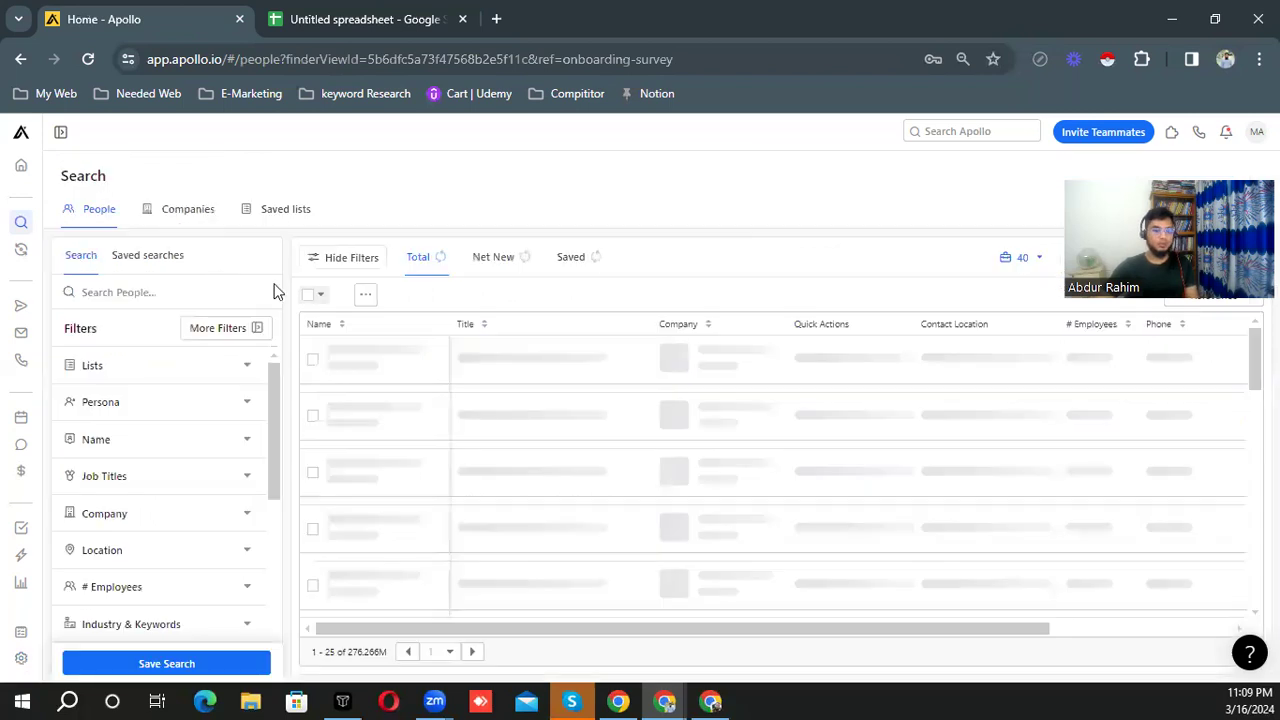
pyautogui.scroll(-1, 340, 396)
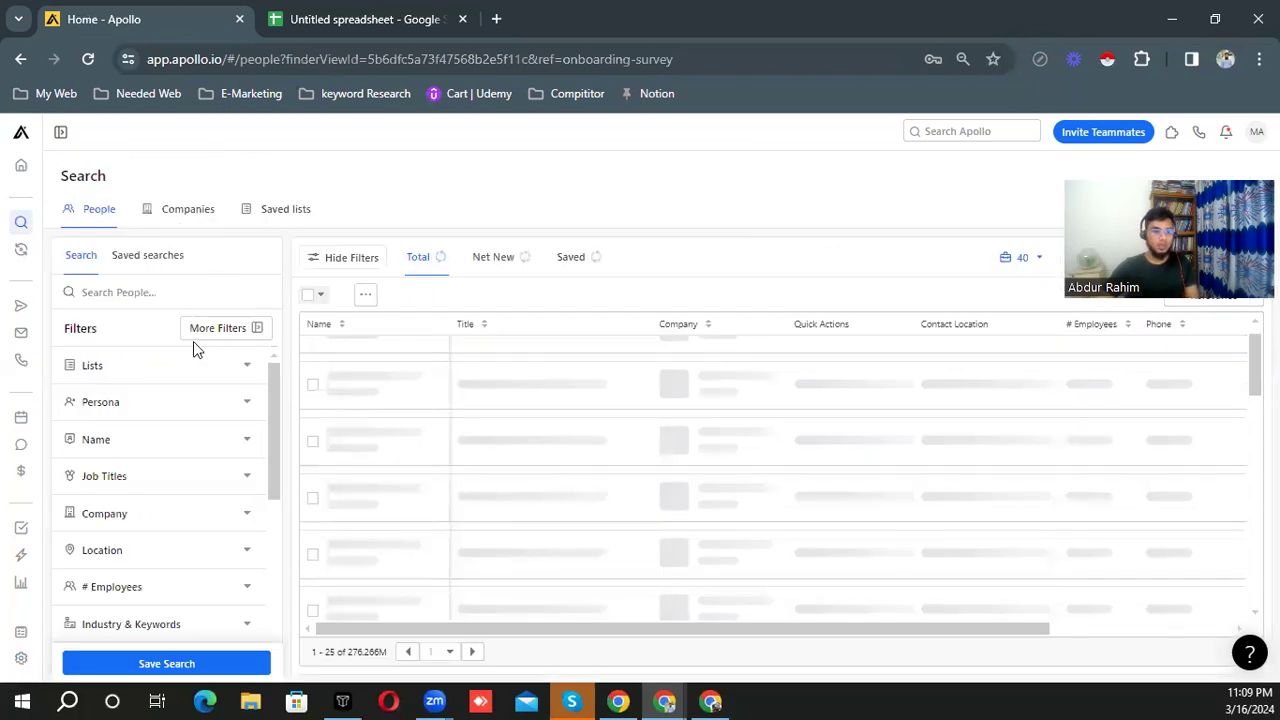
pyautogui.scroll(-3, 225, 440)
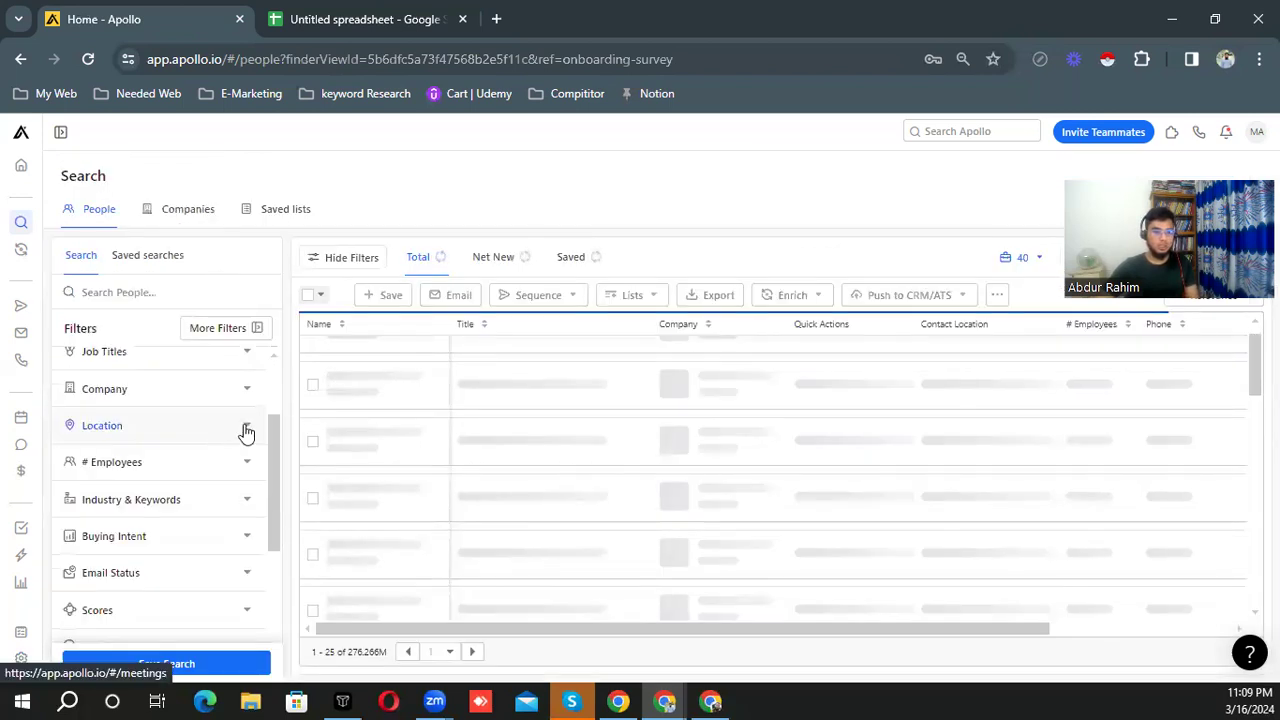
pyautogui.click(212, 437)
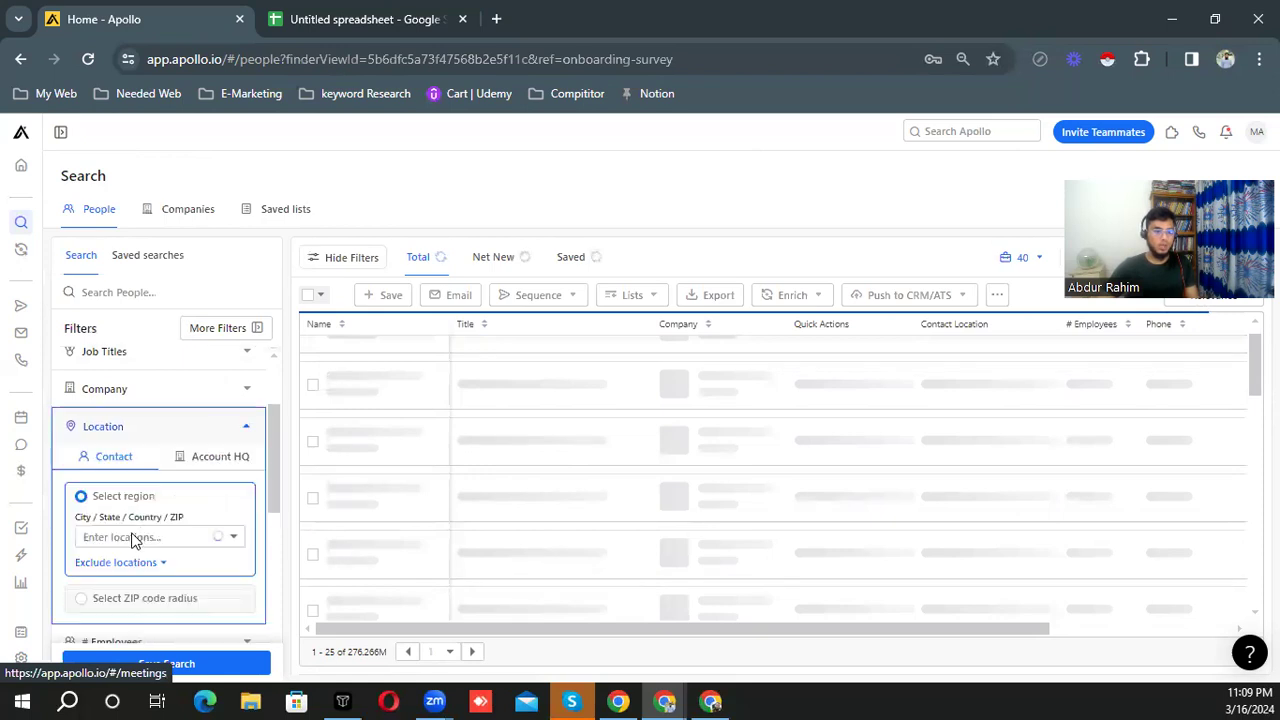
pyautogui.click(133, 536)
pyautogui.write('U')
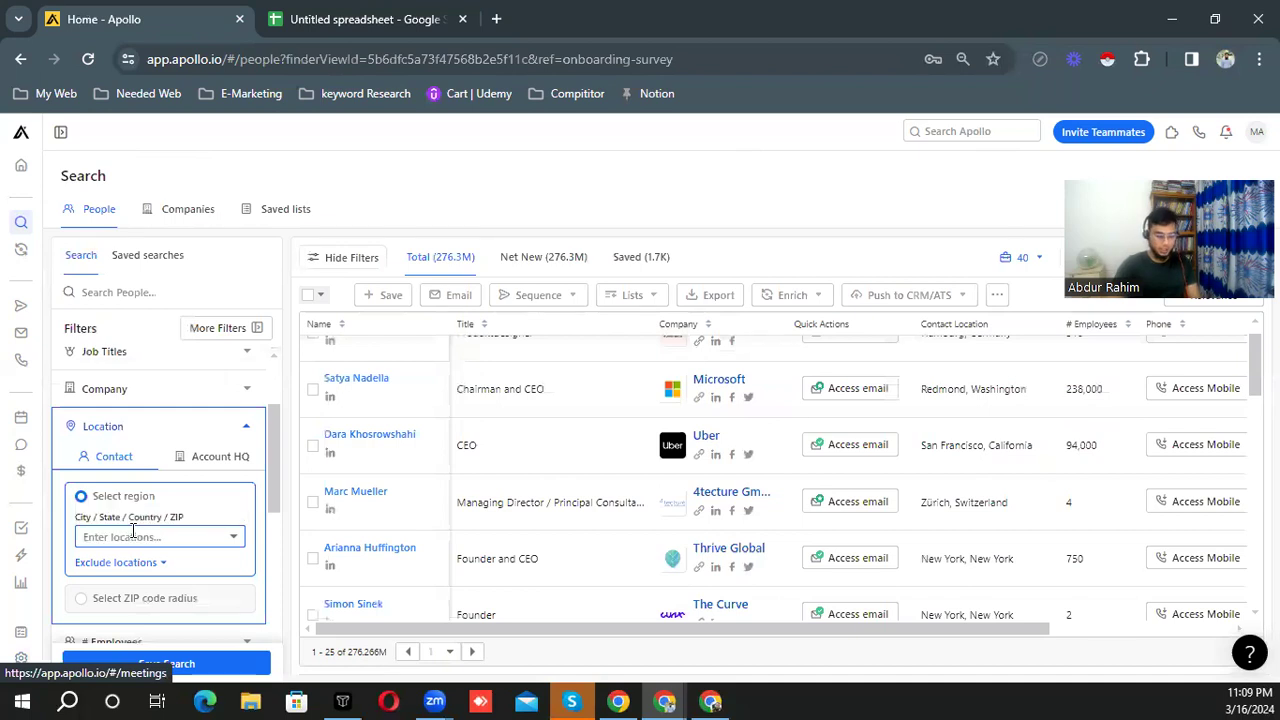
pyautogui.click(133, 538)
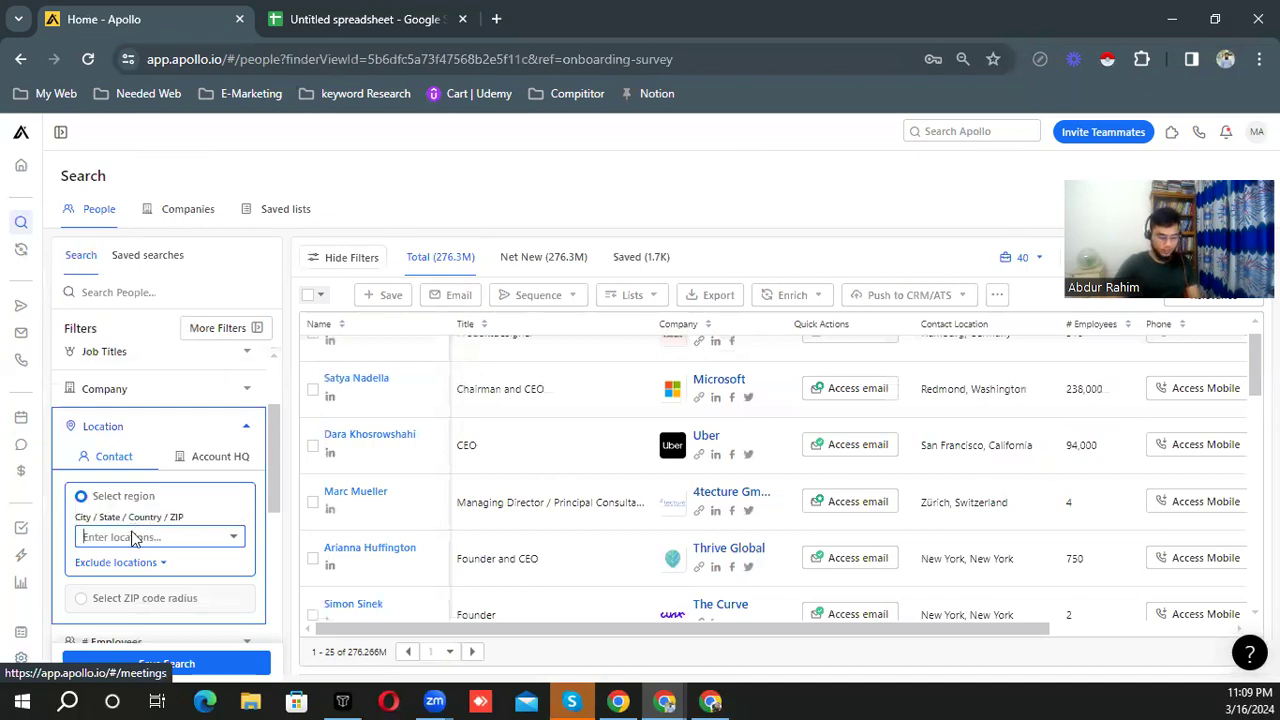
pyautogui.write('u')
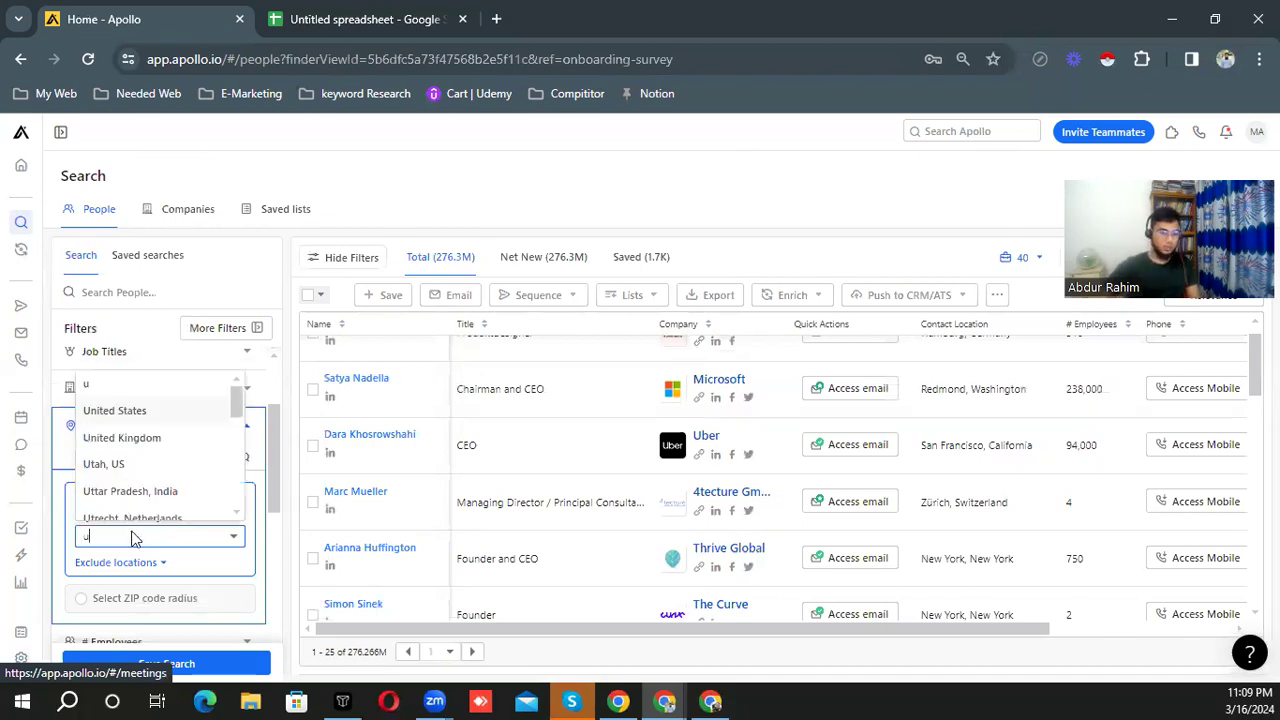
pyautogui.click(112, 440)
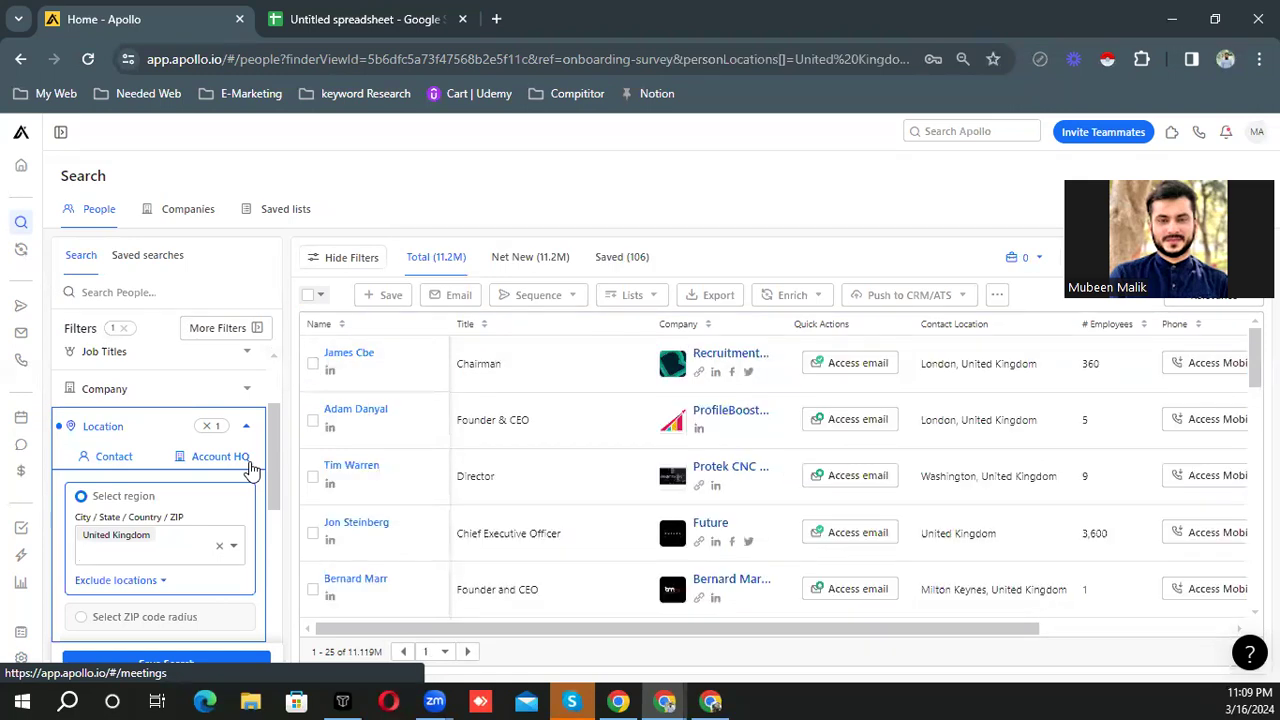
# - Filter the people search by the job title owner
pyautogui.scroll(3, 158, 405)
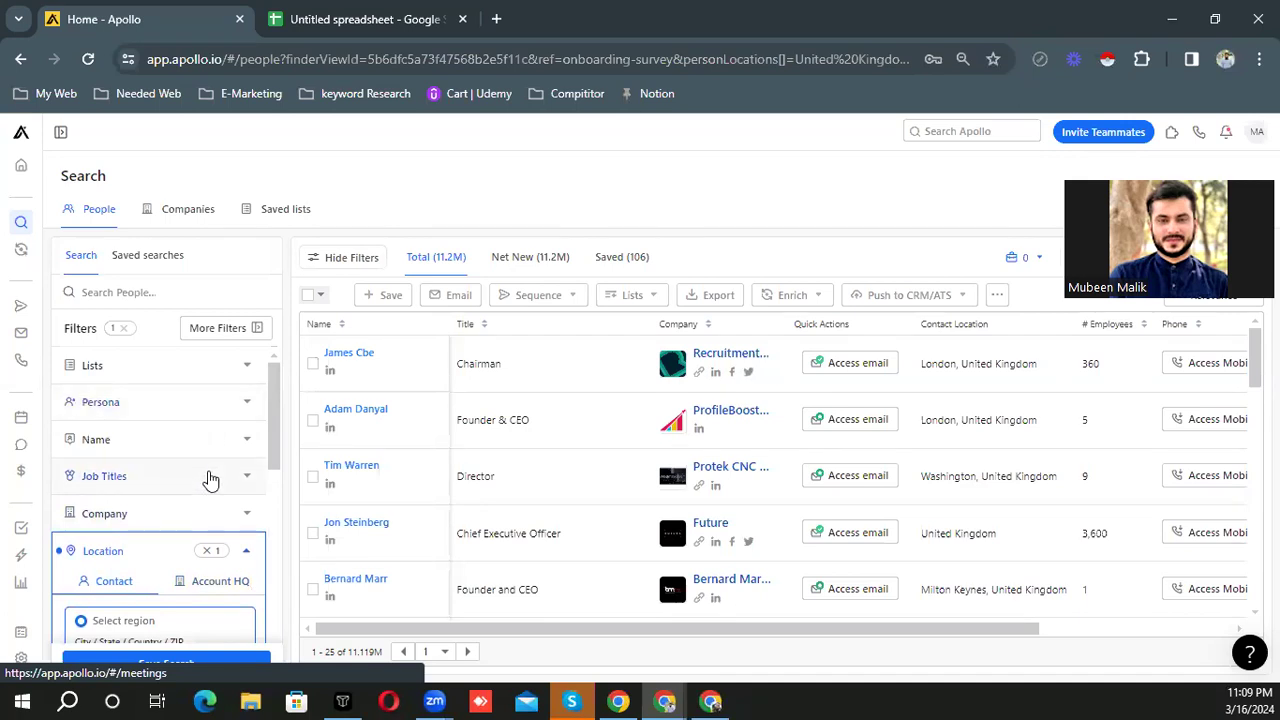
pyautogui.click(143, 390)
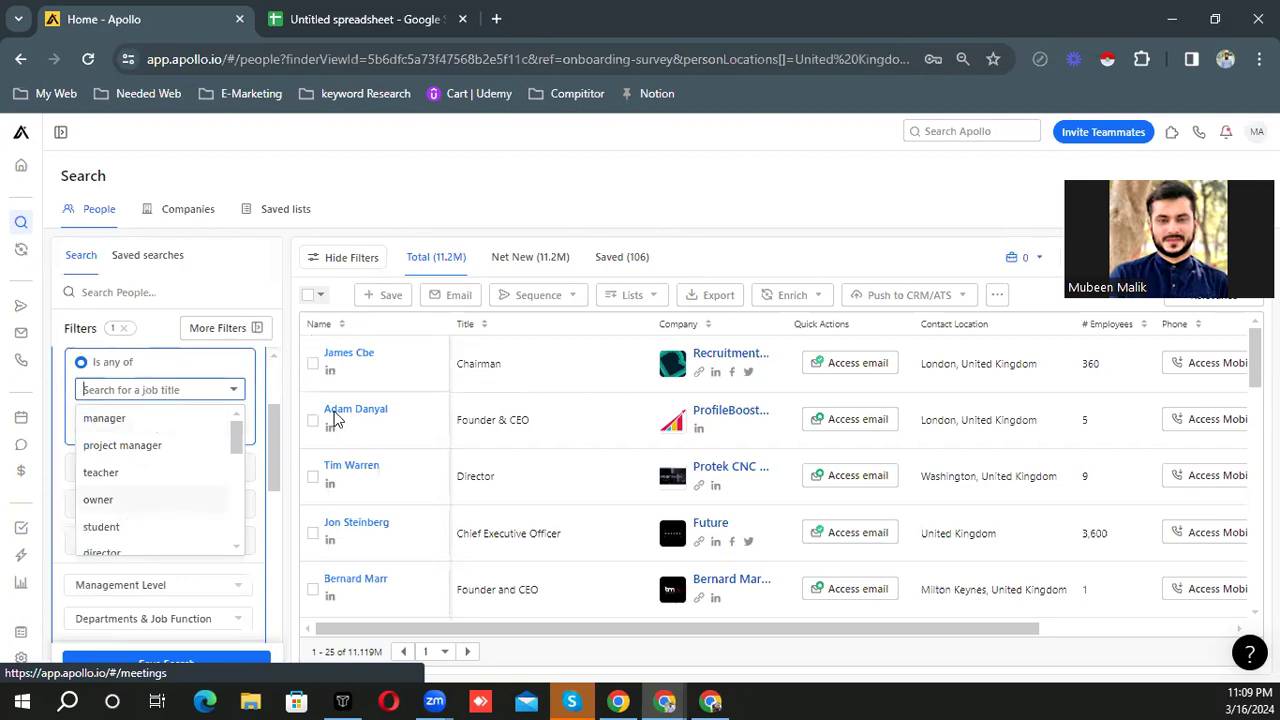
pyautogui.press('Return')
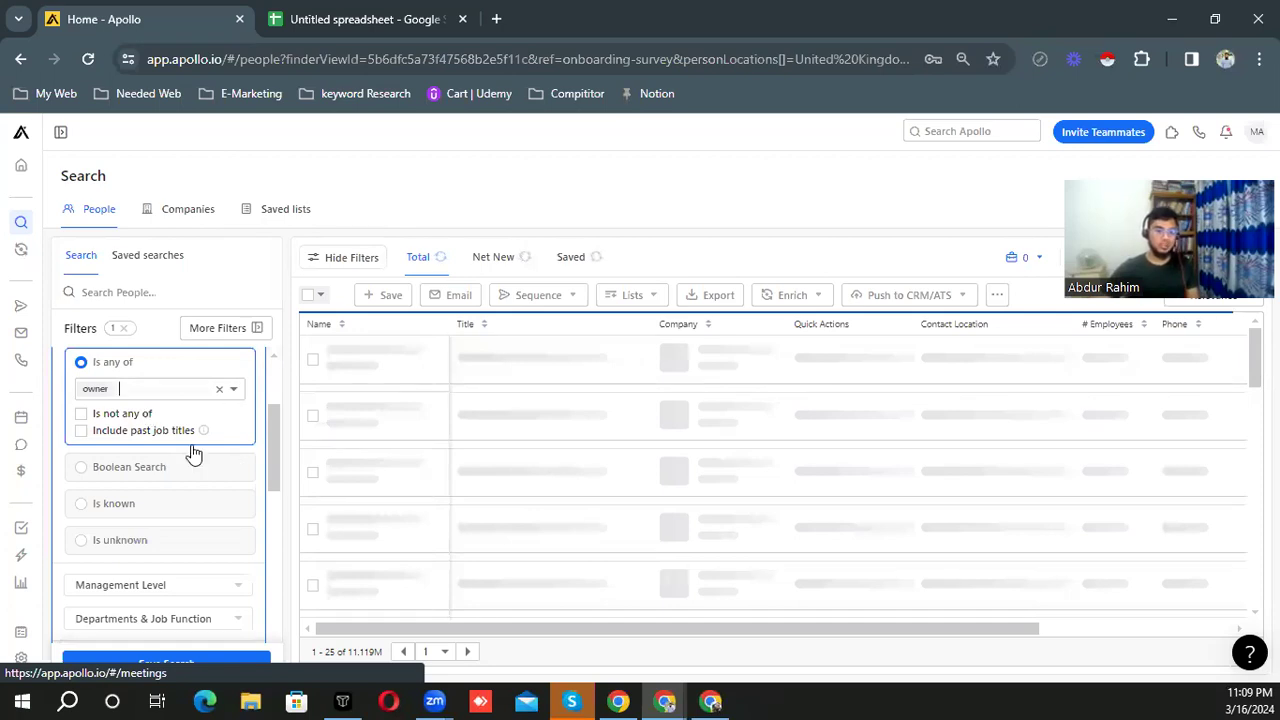
# - Limit the number of employees to the predefined range 51-100
pyautogui.scroll(-1, 168, 420)
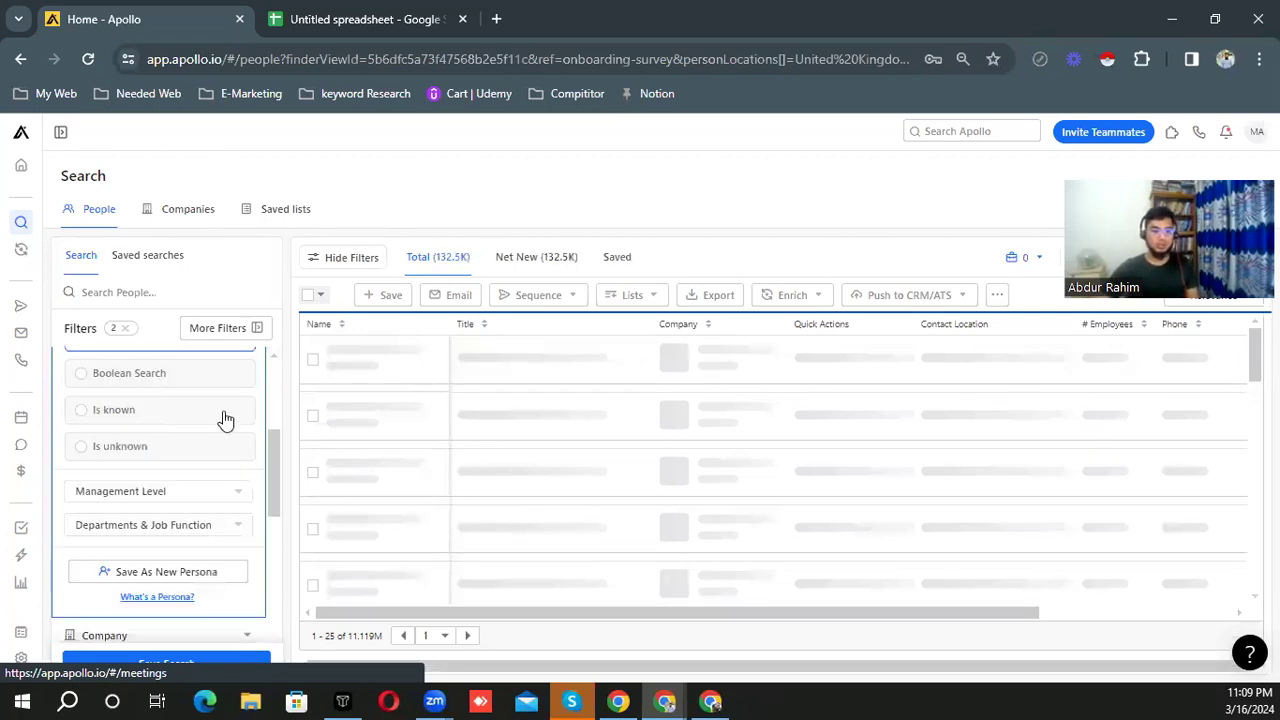
pyautogui.scroll(-2, 242, 396)
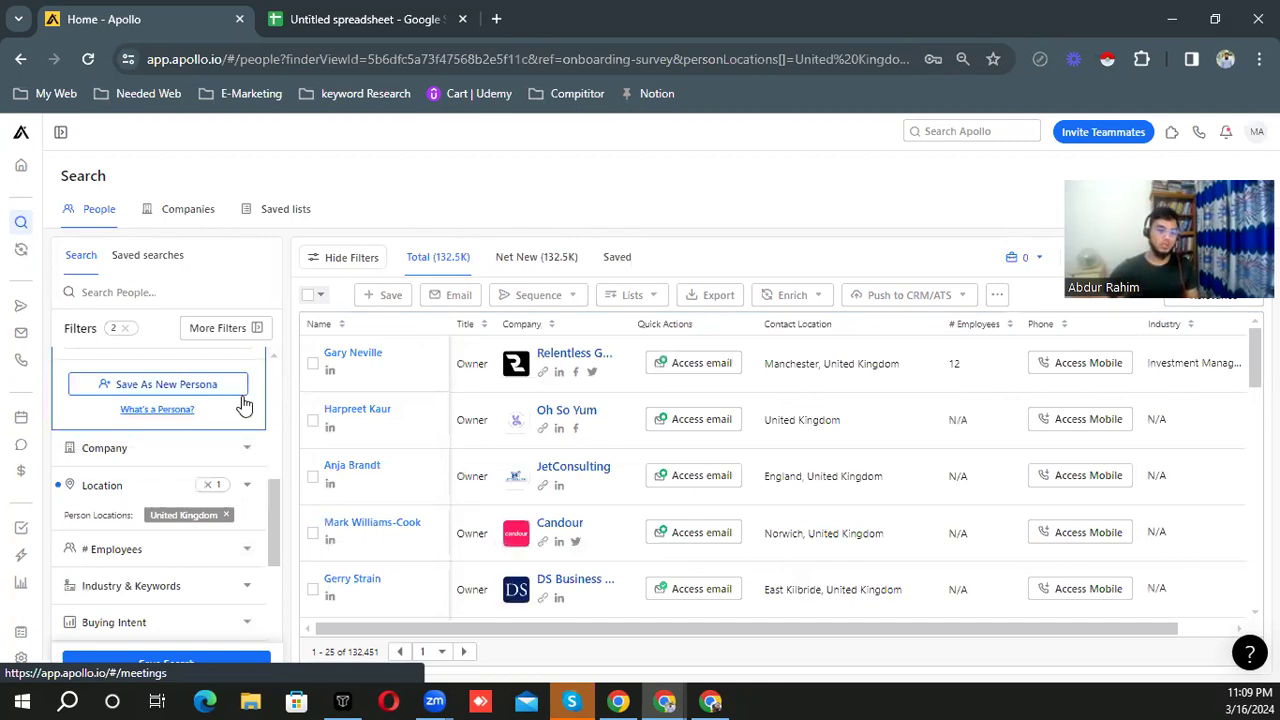
pyautogui.scroll(-1, 235, 413)
pyautogui.scroll(-2, 203, 512)
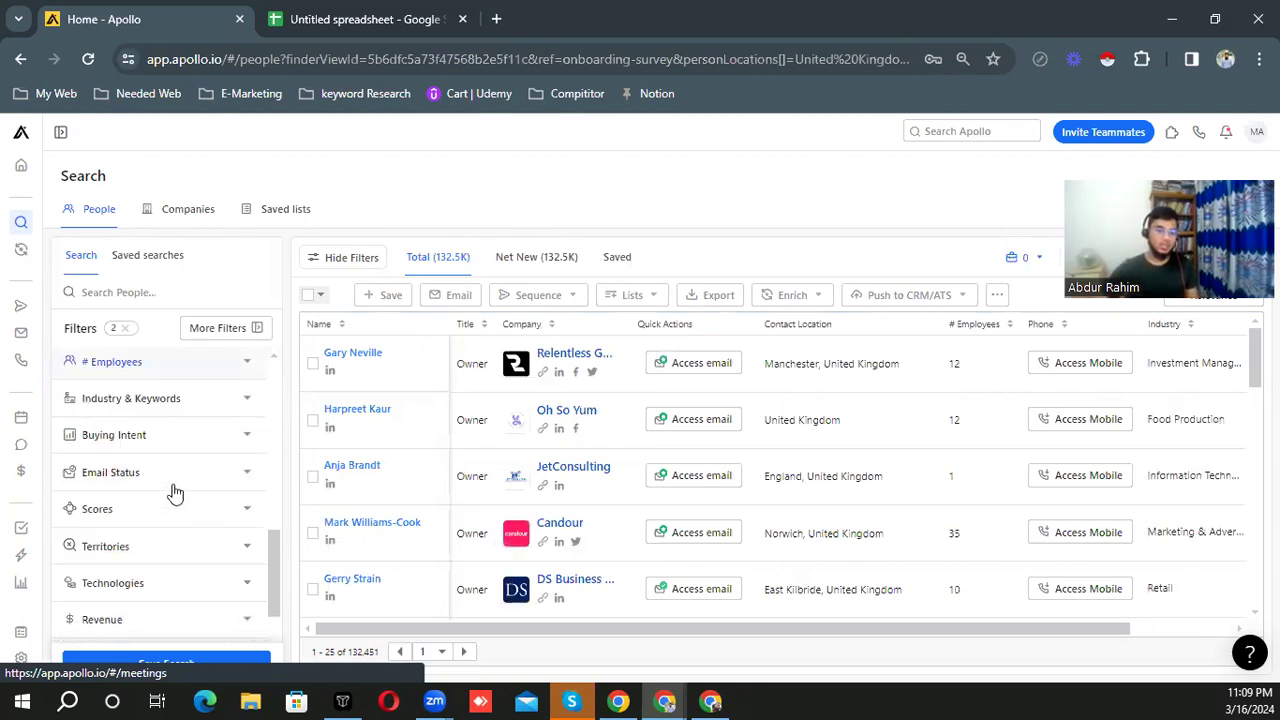
pyautogui.scroll(1, 171, 463)
pyautogui.scroll(1, 152, 466)
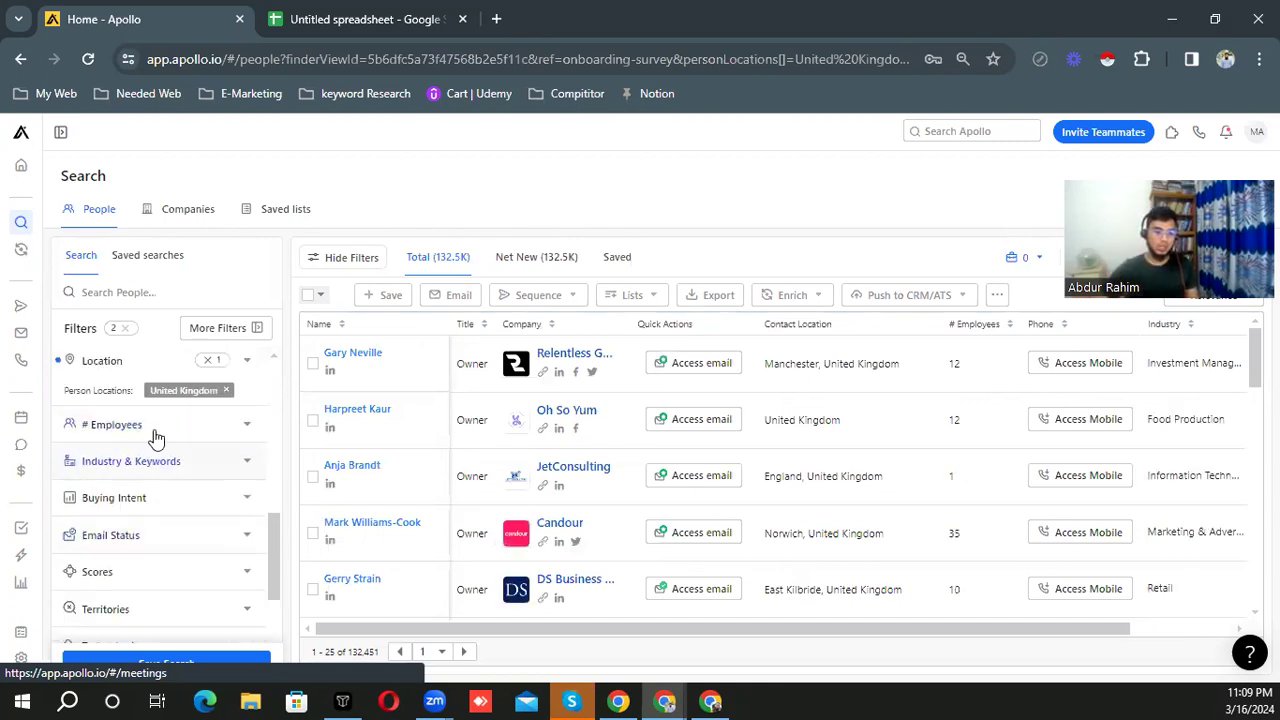
pyautogui.click(156, 427)
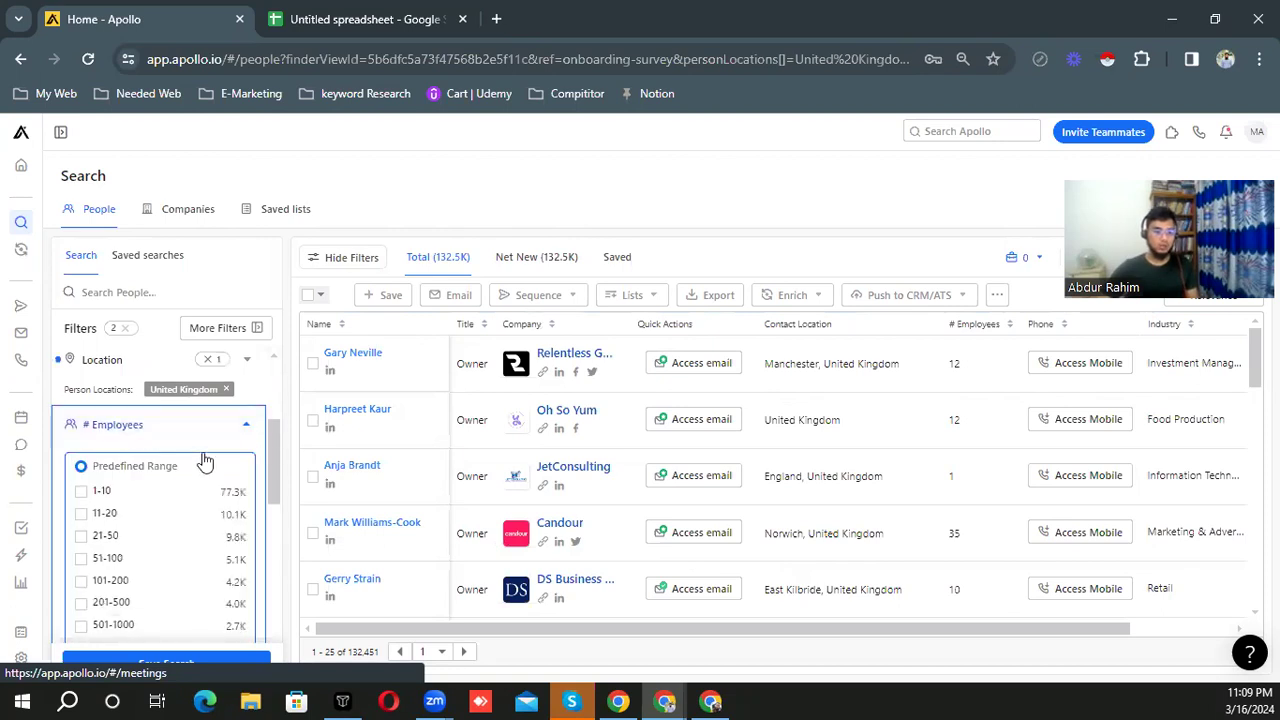
pyautogui.scroll(-2, 211, 482)
pyautogui.scroll(-1, 230, 480)
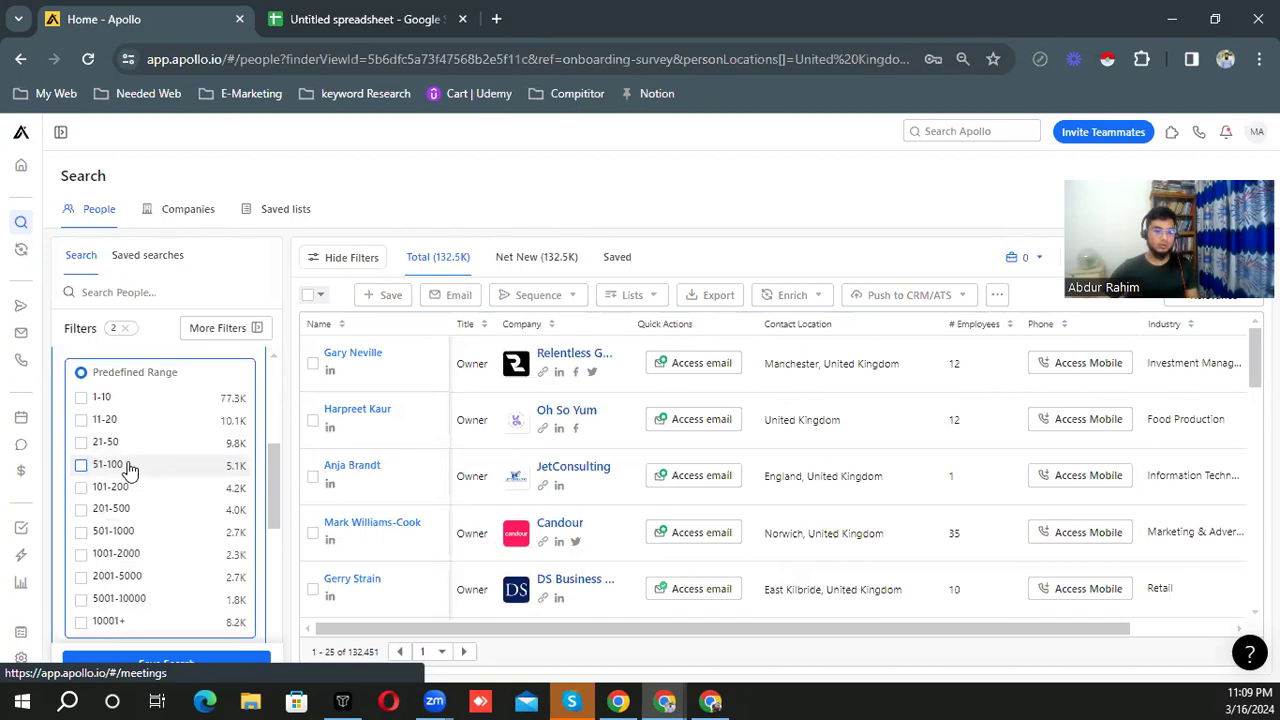
pyautogui.click(124, 467)
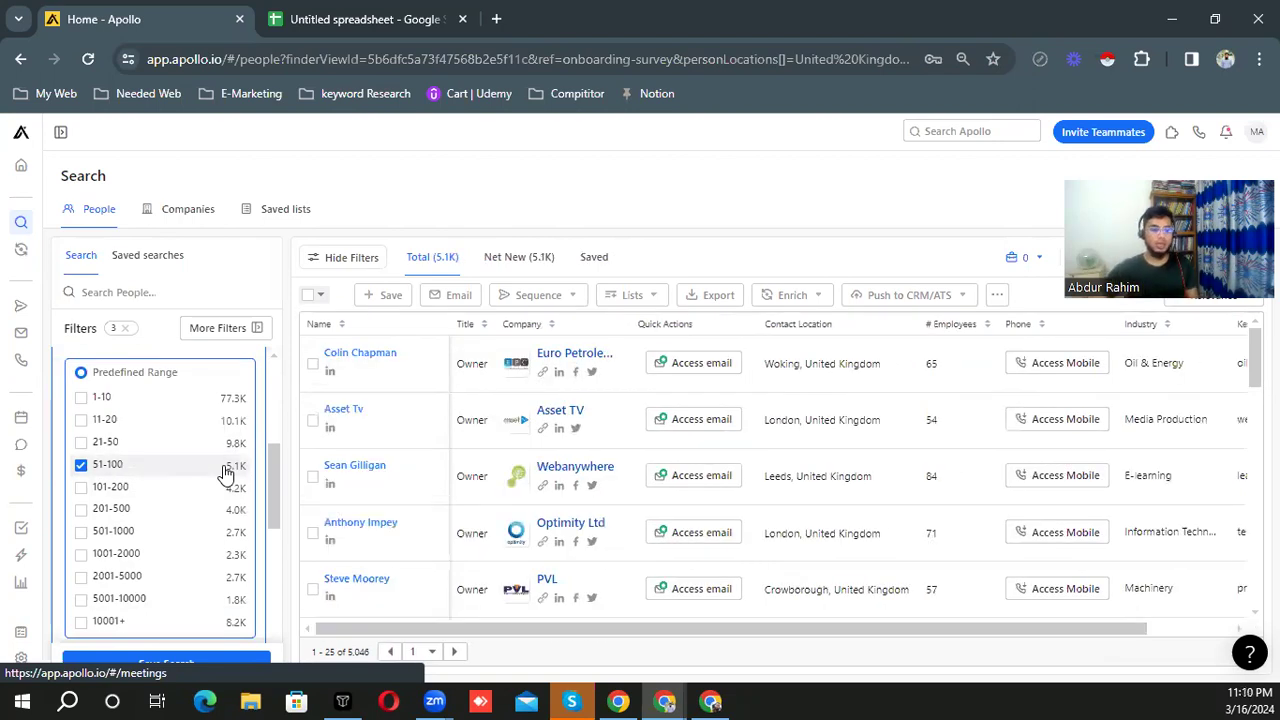
# - Filter the email status to the safe-to-send options Likely to engage and Verified
pyautogui.scroll(-3, 220, 472)
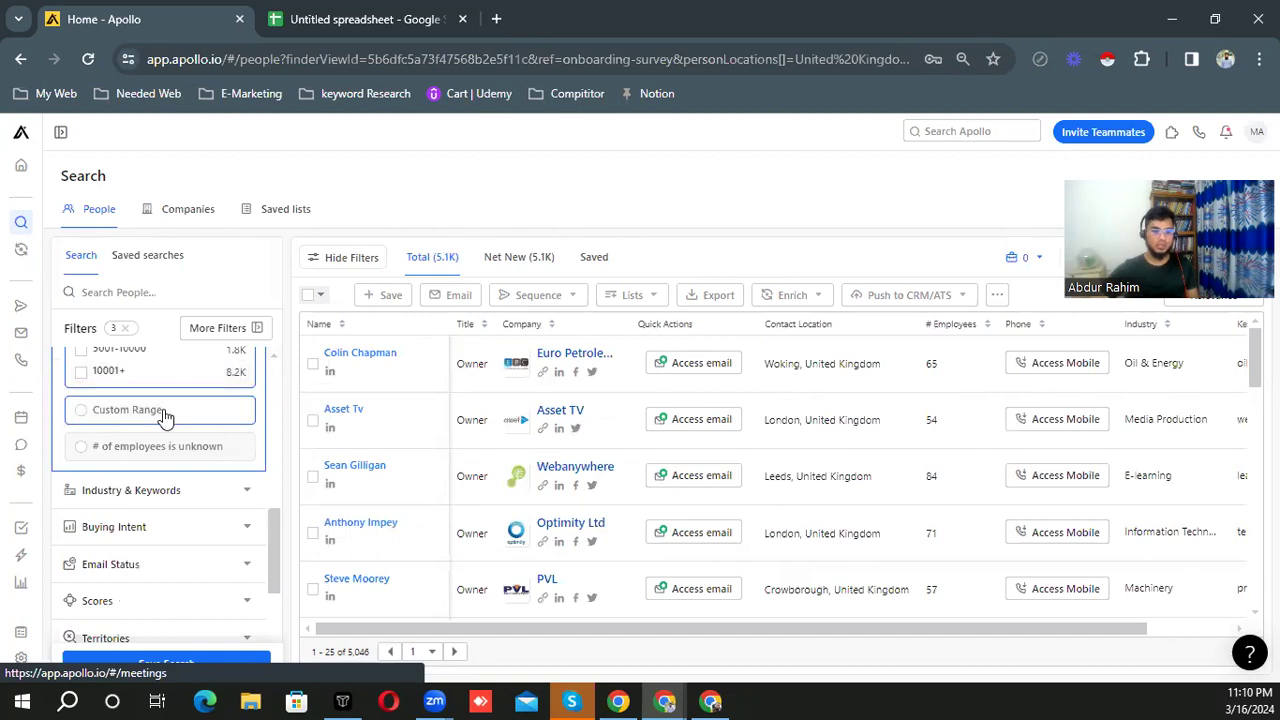
pyautogui.scroll(1, 140, 427)
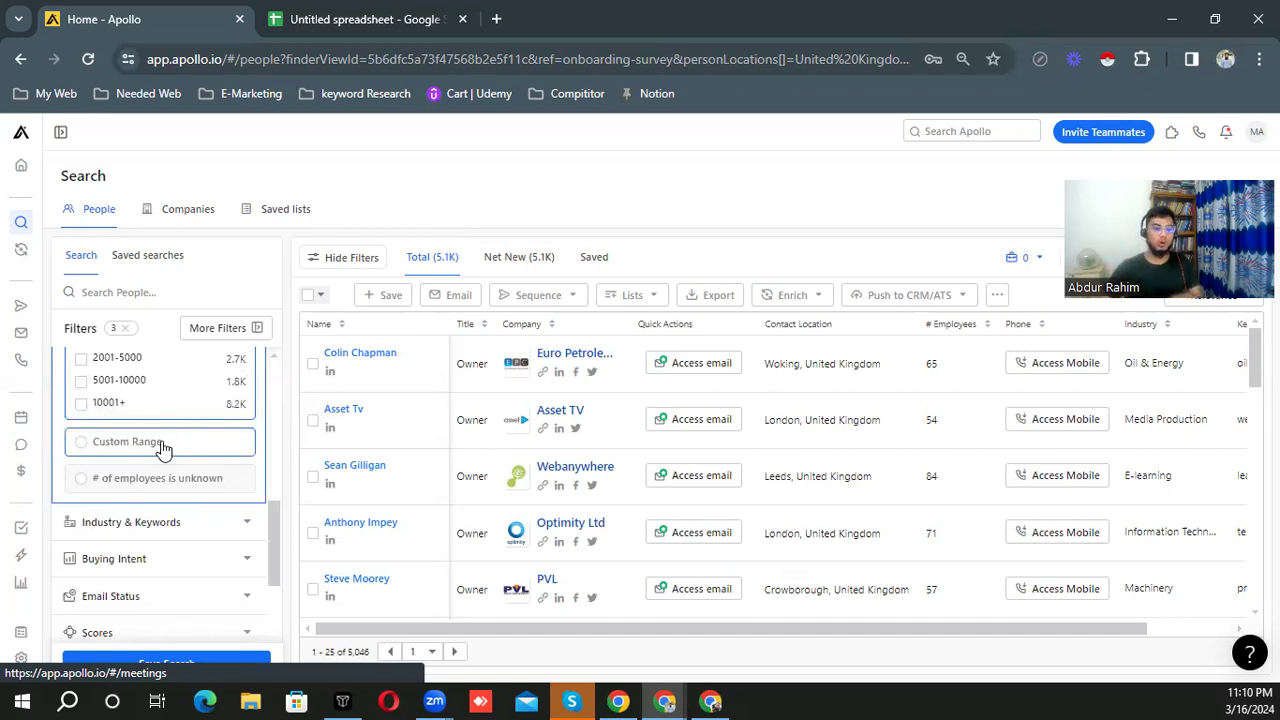
pyautogui.scroll(-1, 220, 526)
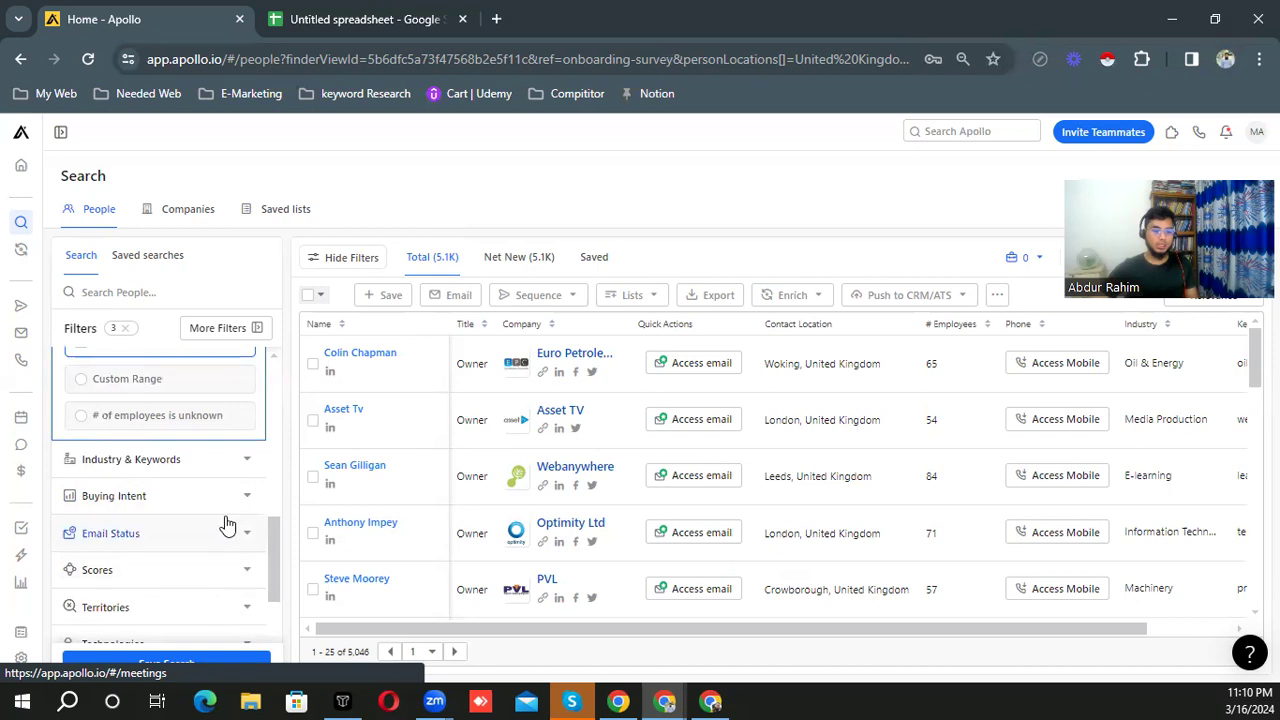
pyautogui.scroll(-1, 200, 490)
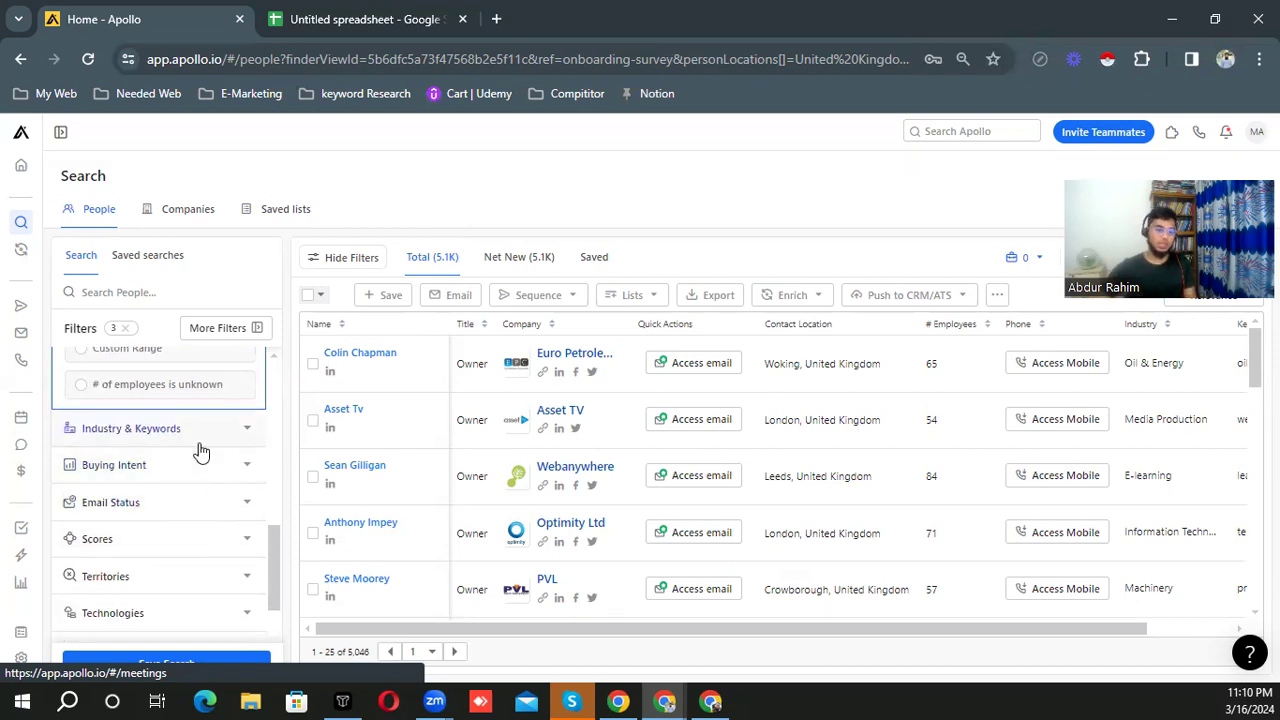
pyautogui.scroll(-1, 177, 475)
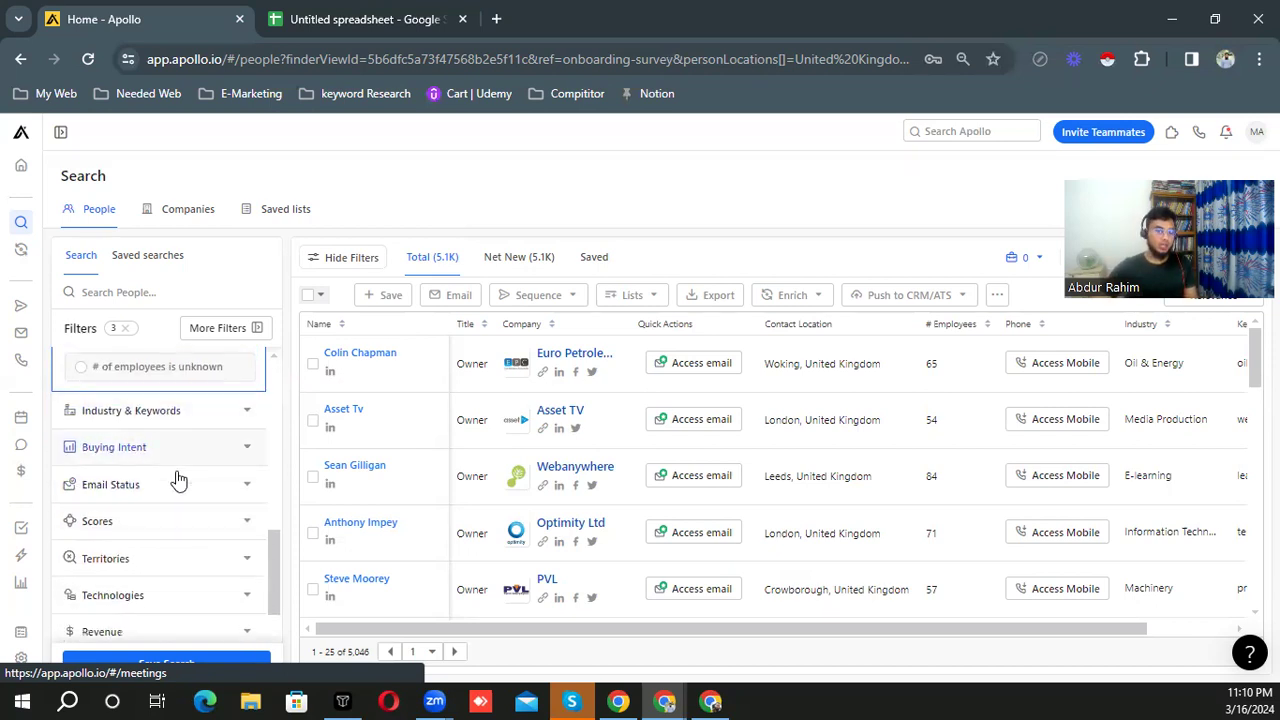
pyautogui.click(178, 451)
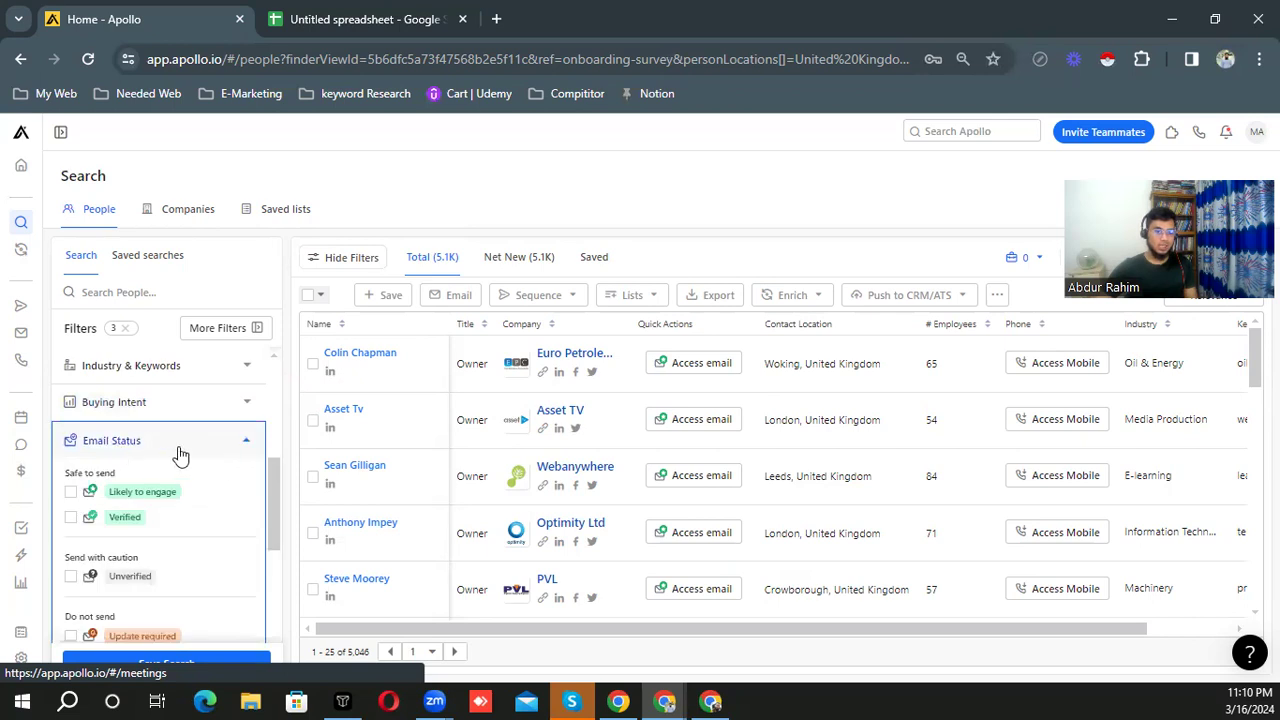
pyautogui.click(70, 491)
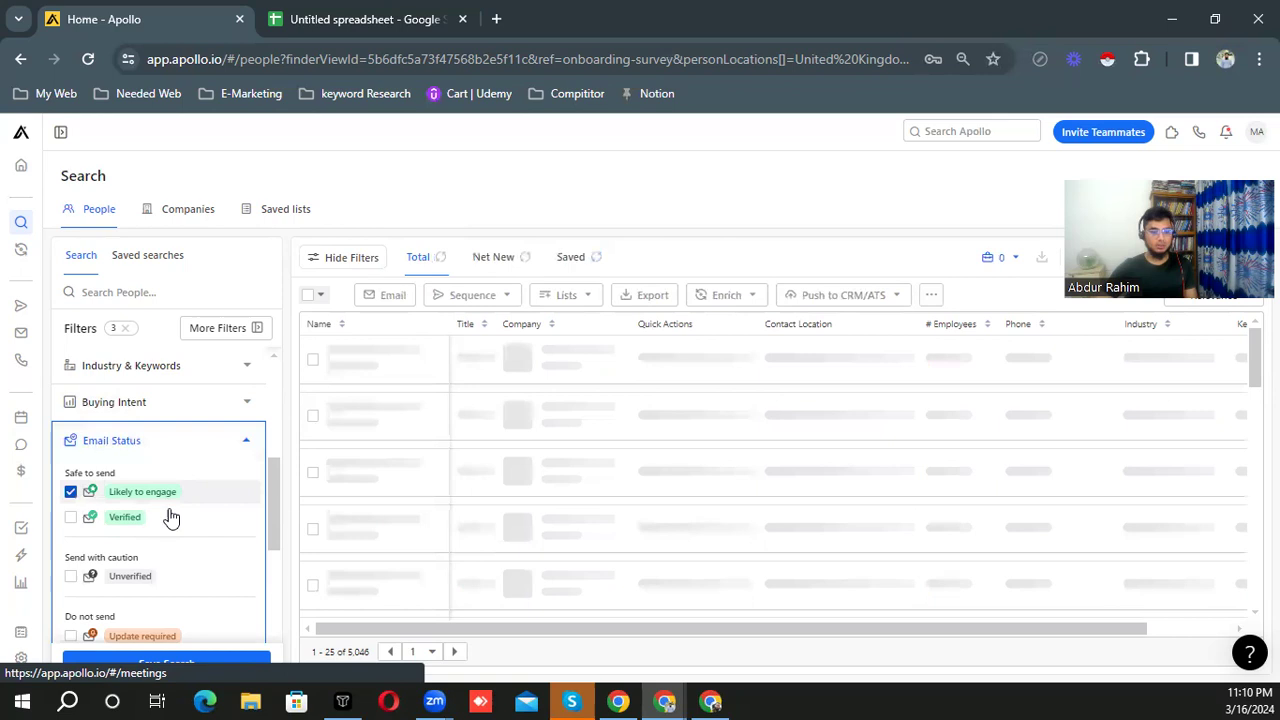
pyautogui.click(126, 516)
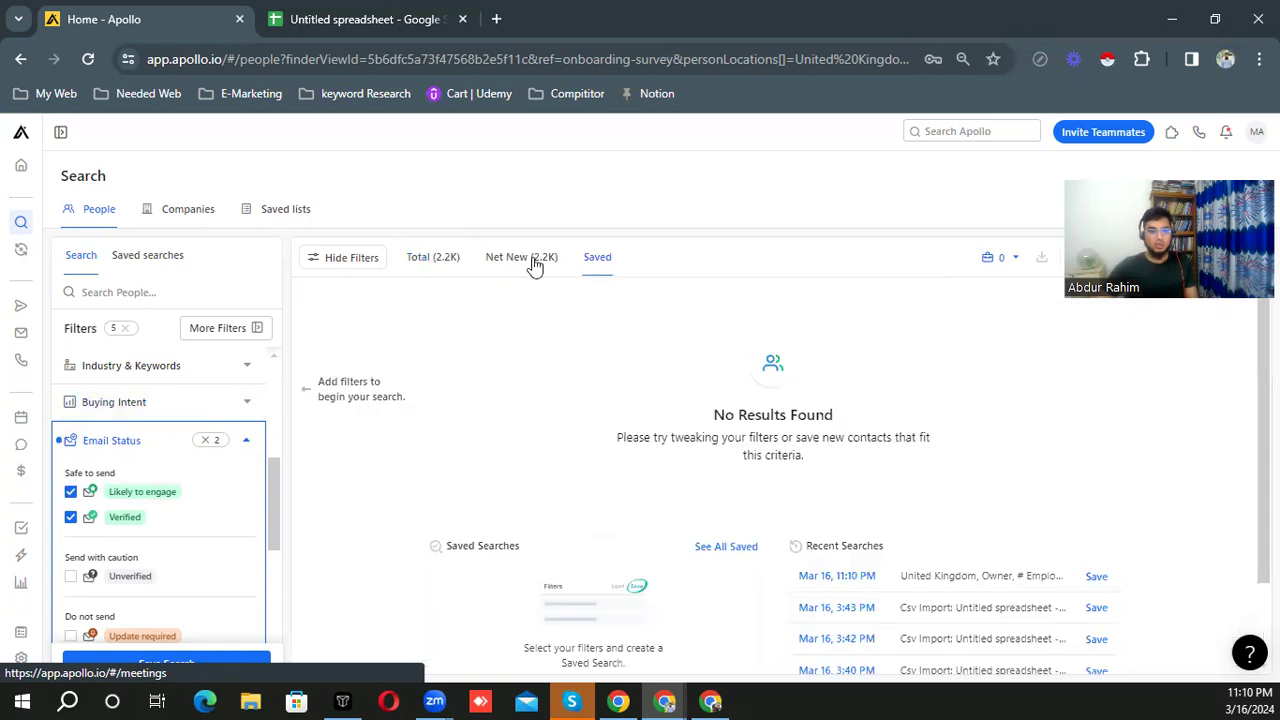
# - Show the Net New people and start crawling the result pages with Instant Data Scraper
pyautogui.click(507, 295)
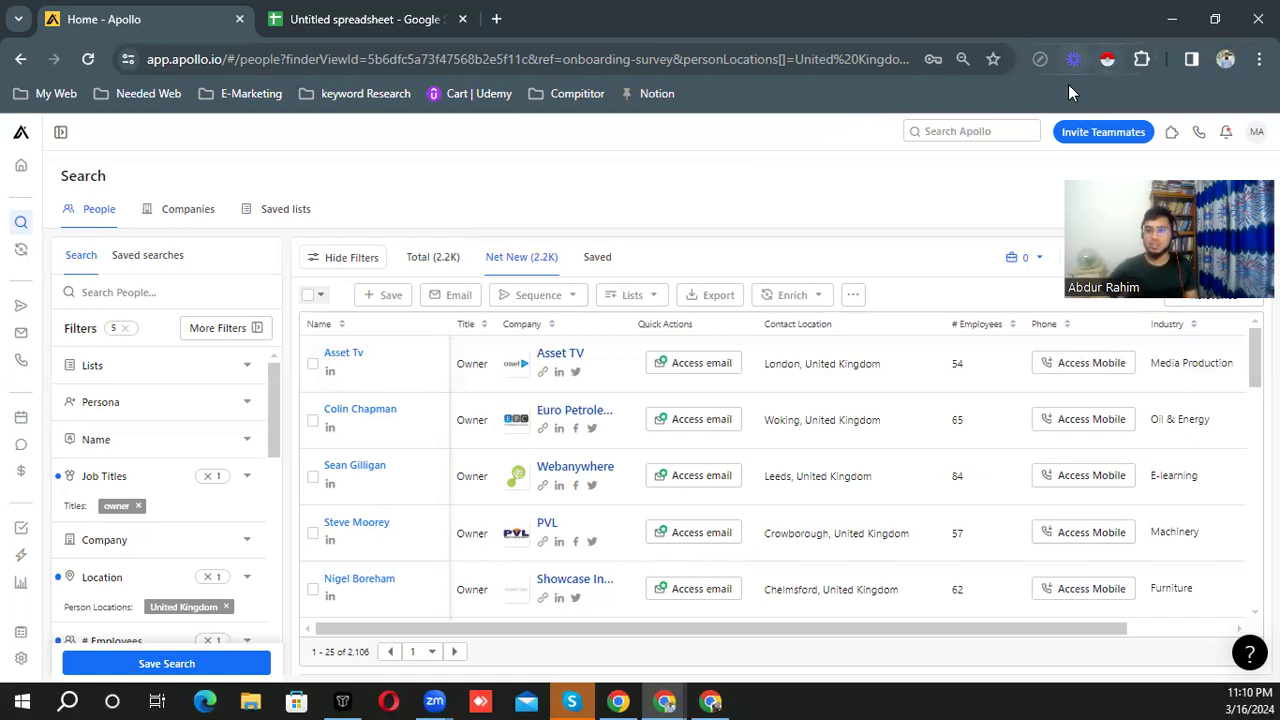
pyautogui.click(1107, 59)
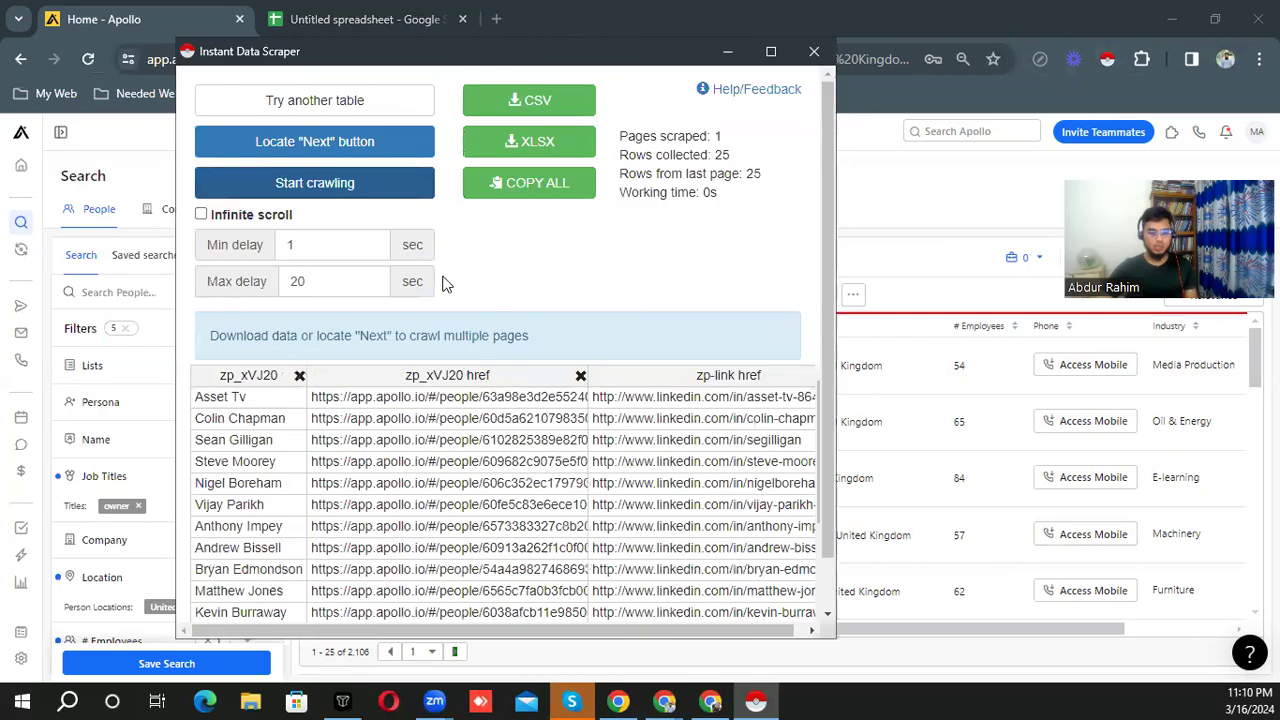
pyautogui.click(340, 186)
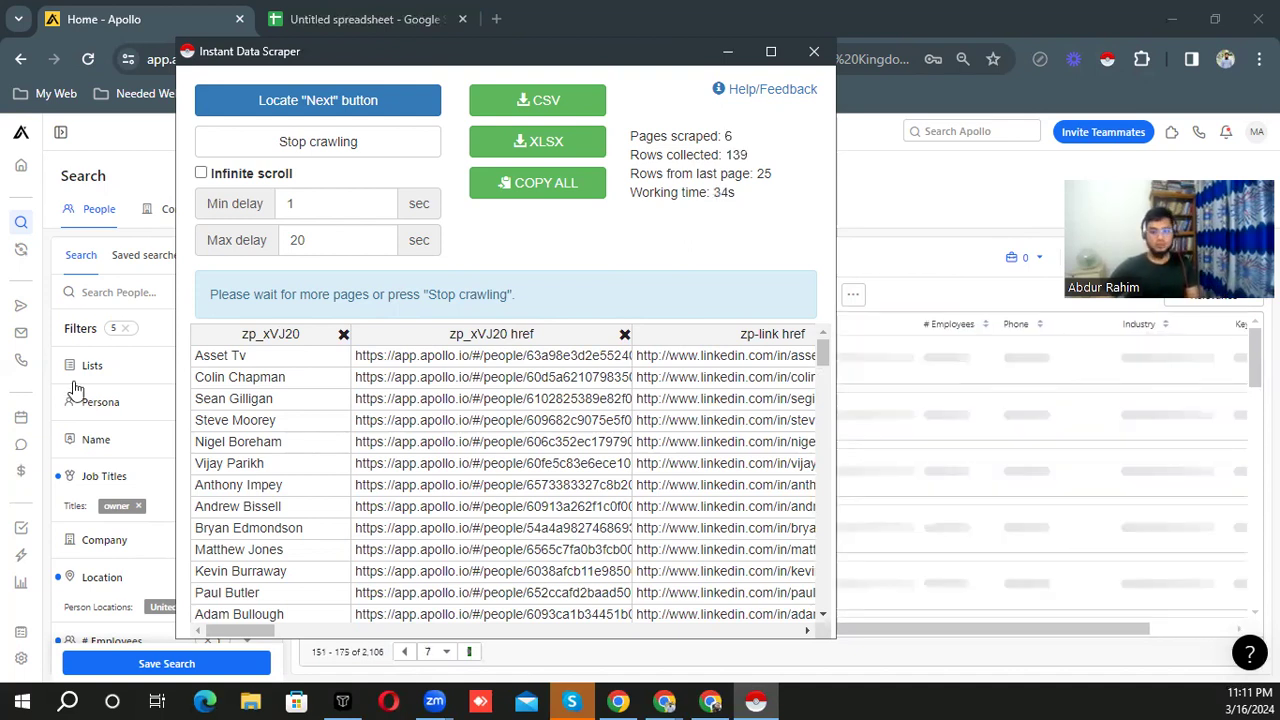
# - Stop the crawl, copy all scraped rows and close Instant Data Scraper
pyautogui.click(540, 183)
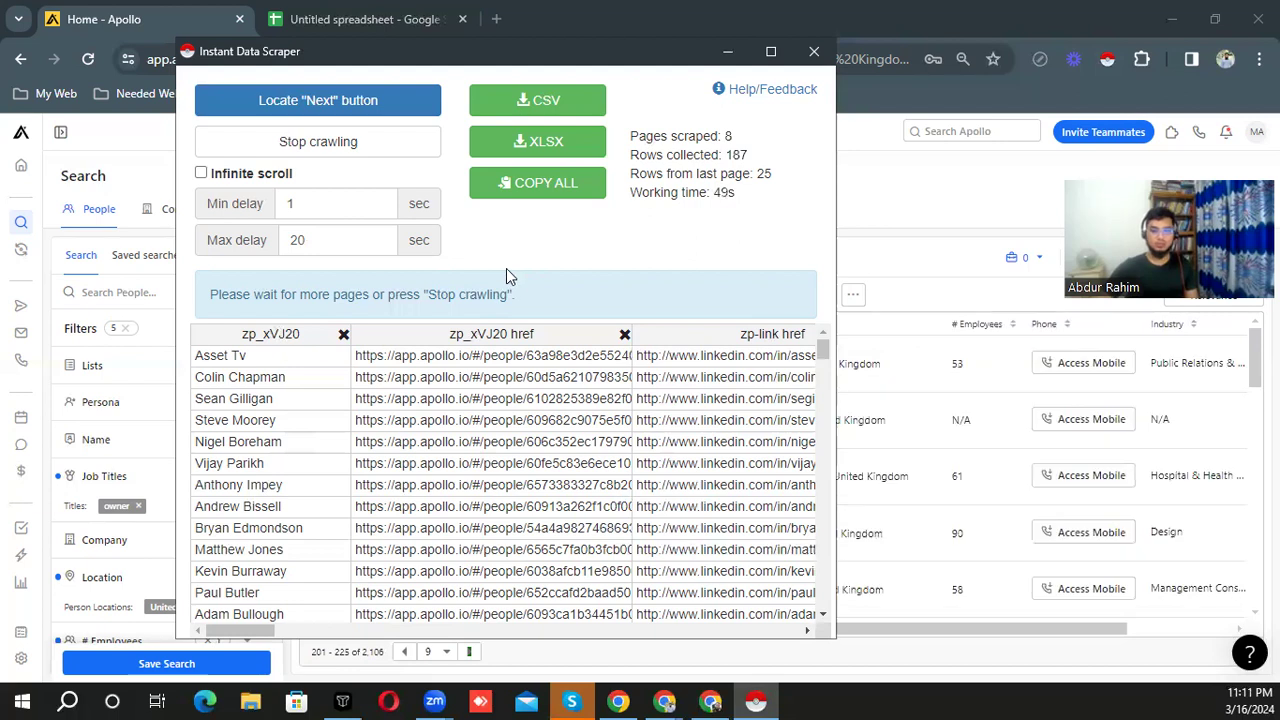
pyautogui.click(323, 149)
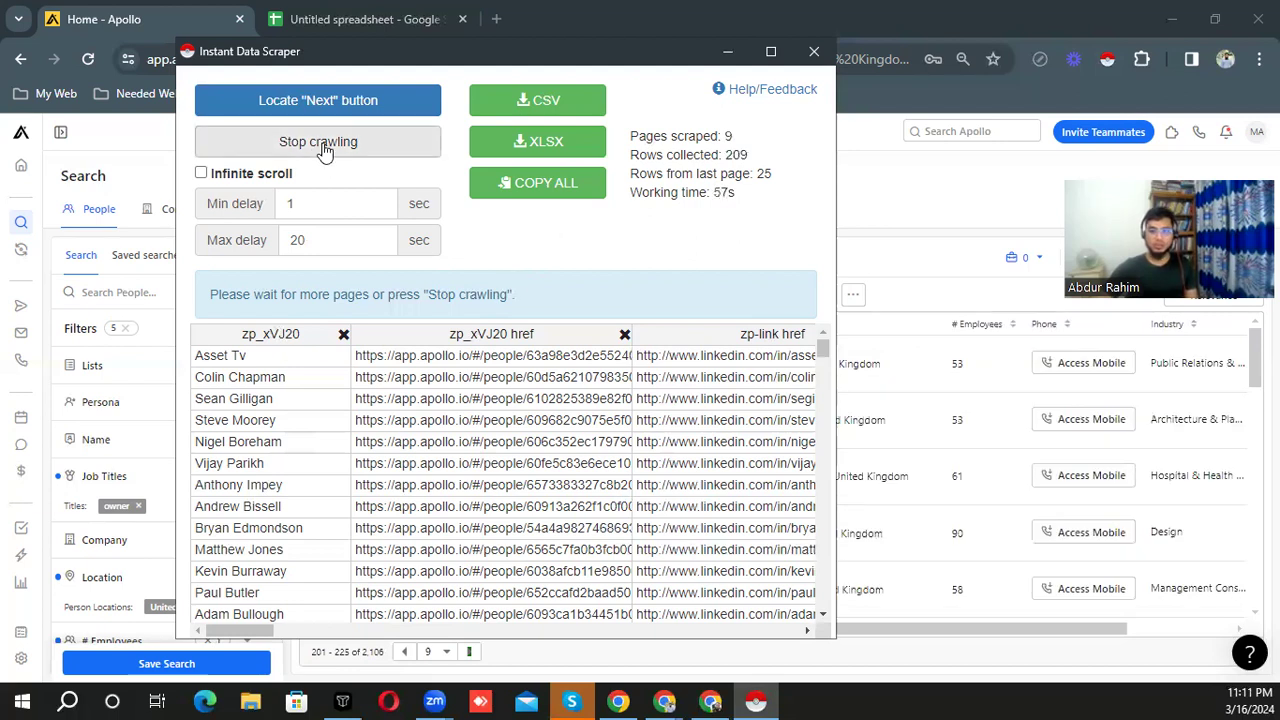
pyautogui.click(323, 149)
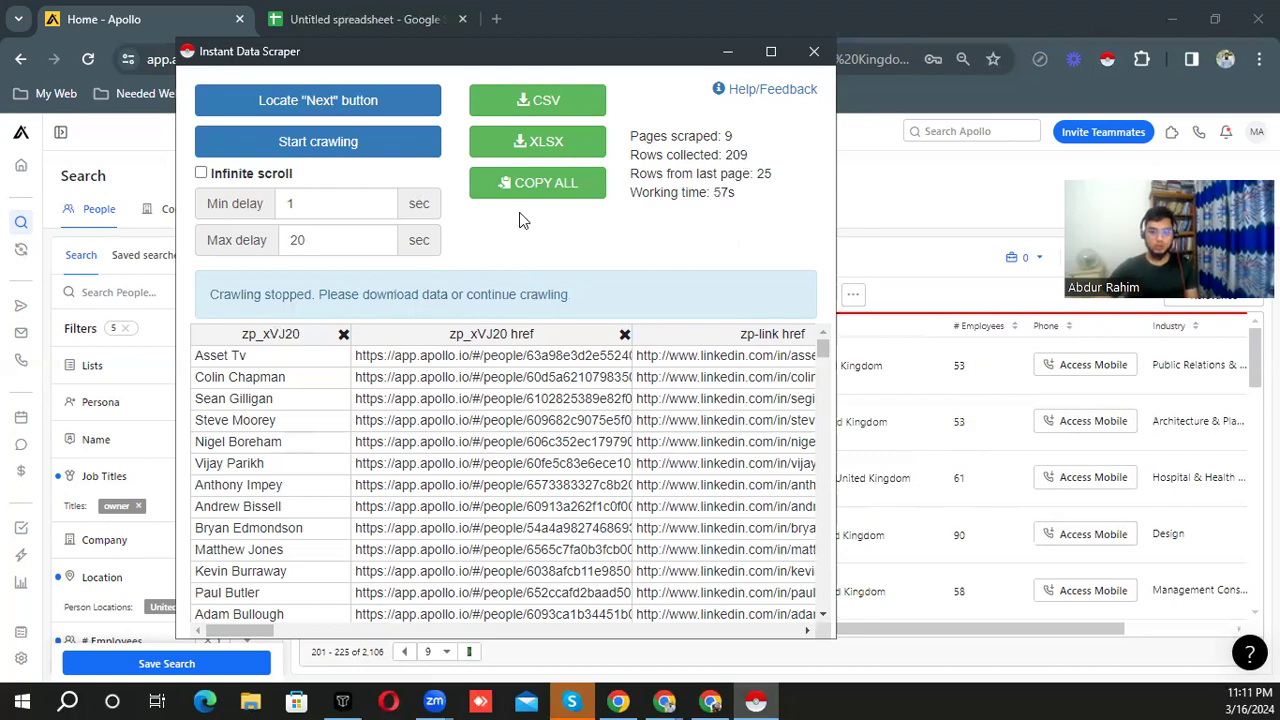
pyautogui.click(530, 184)
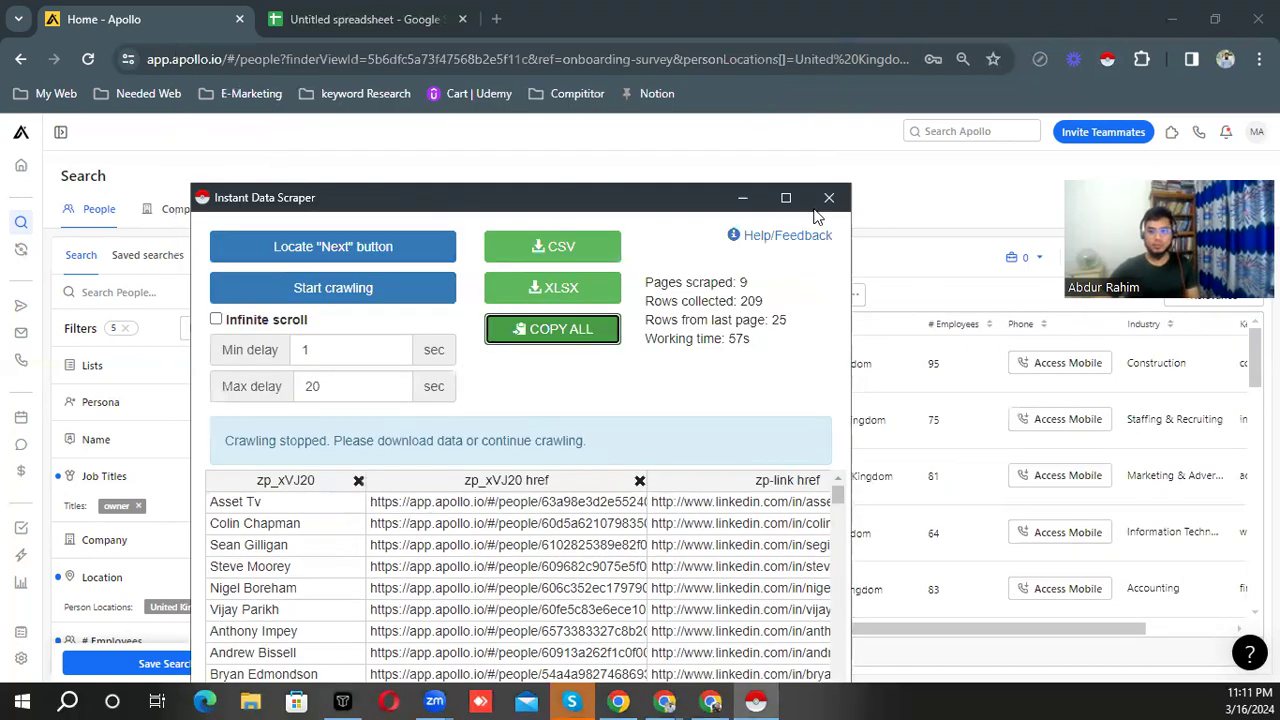
pyautogui.click(831, 205)
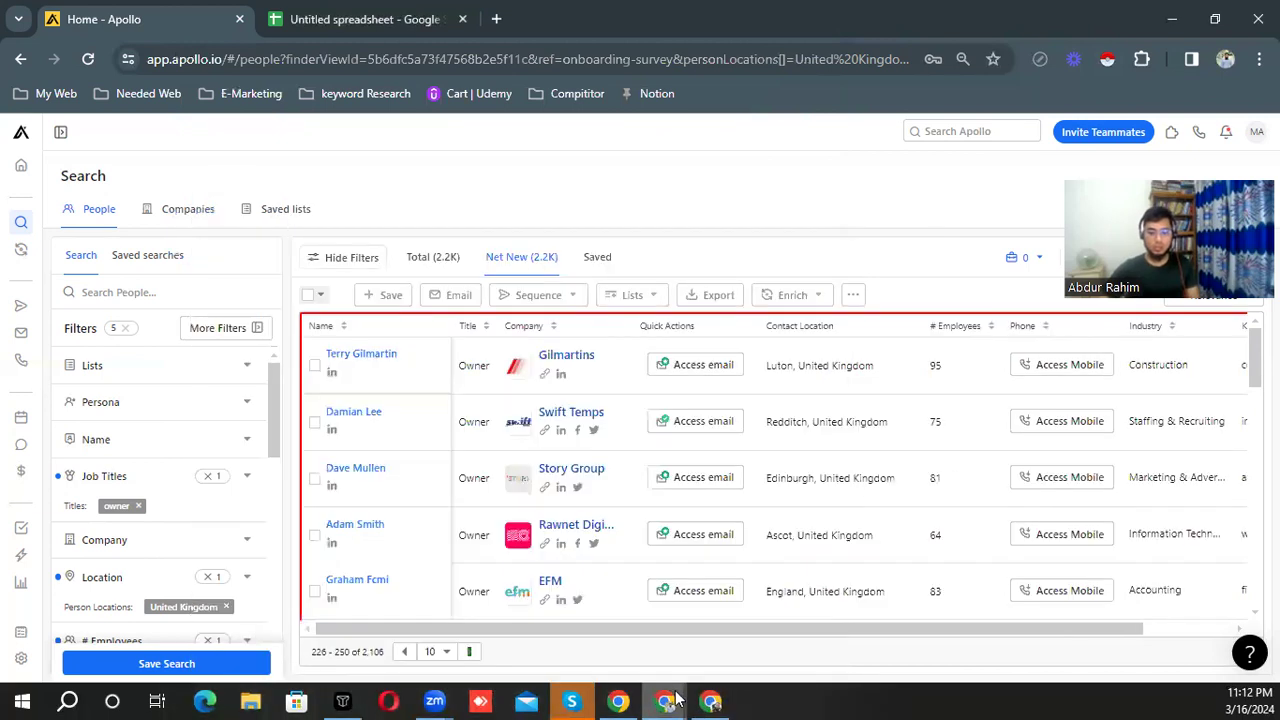
# - Switch to the spreadsheet in Google Sheets, clear all of its existing data and paste the scraped rows from cell A1
pyautogui.click(672, 699)
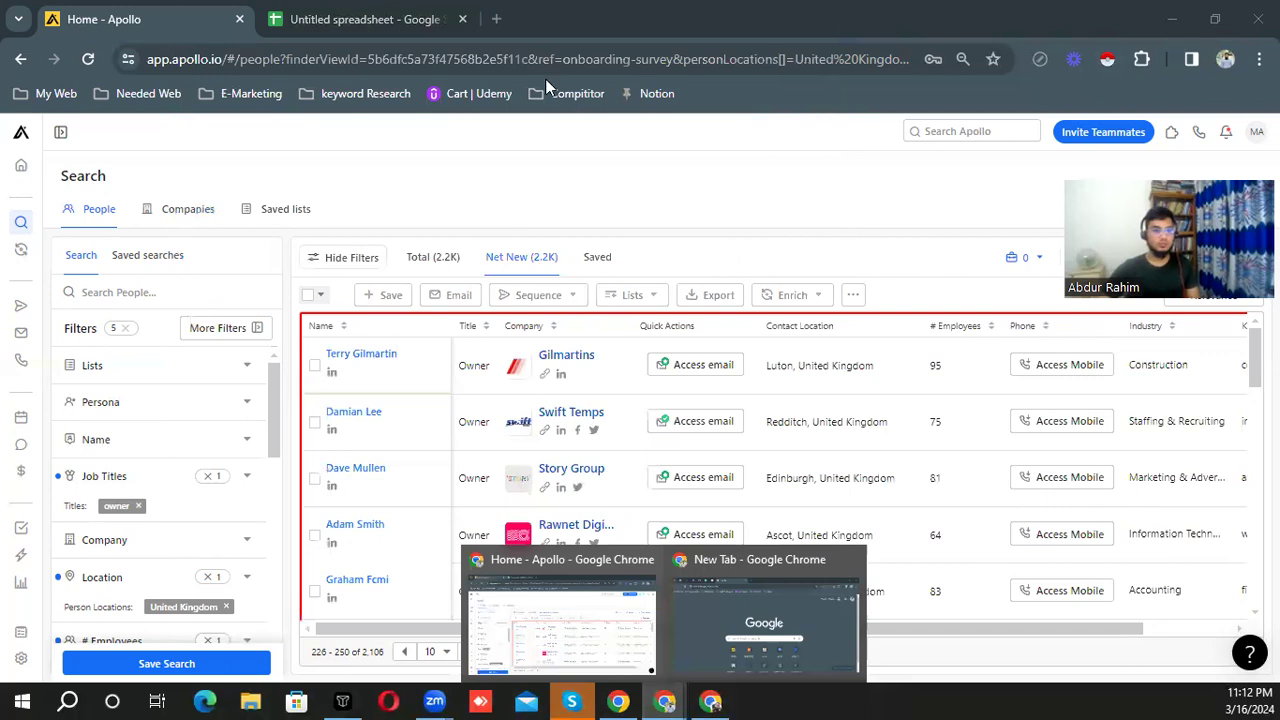
pyautogui.doubleClick(1100, 20)
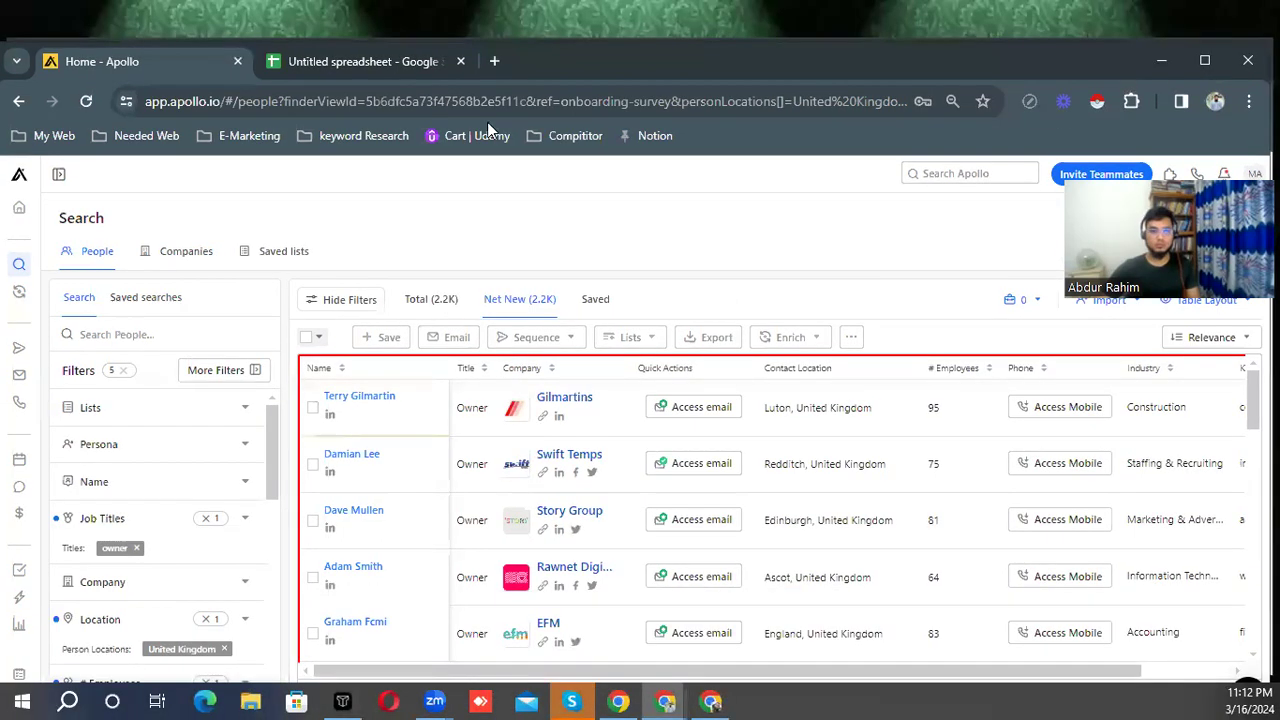
pyautogui.click(357, 64)
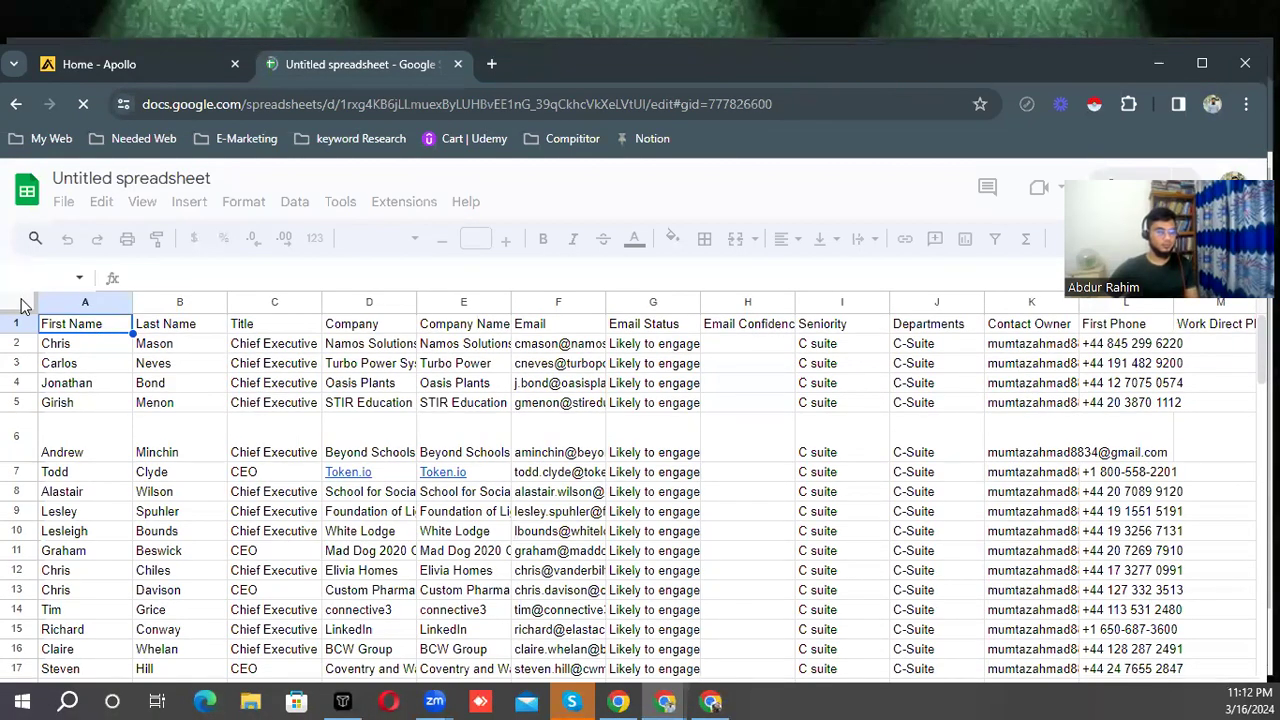
pyautogui.hotkey('ctrl', 'a')
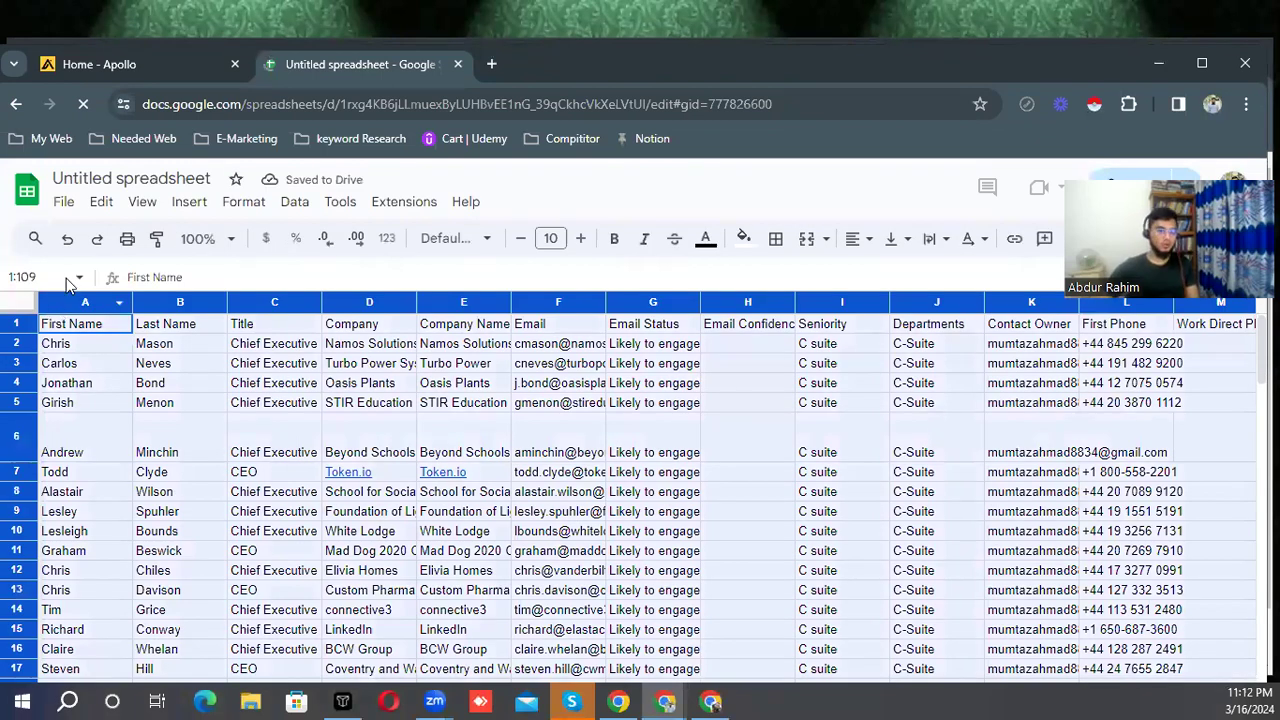
pyautogui.press('Delete')
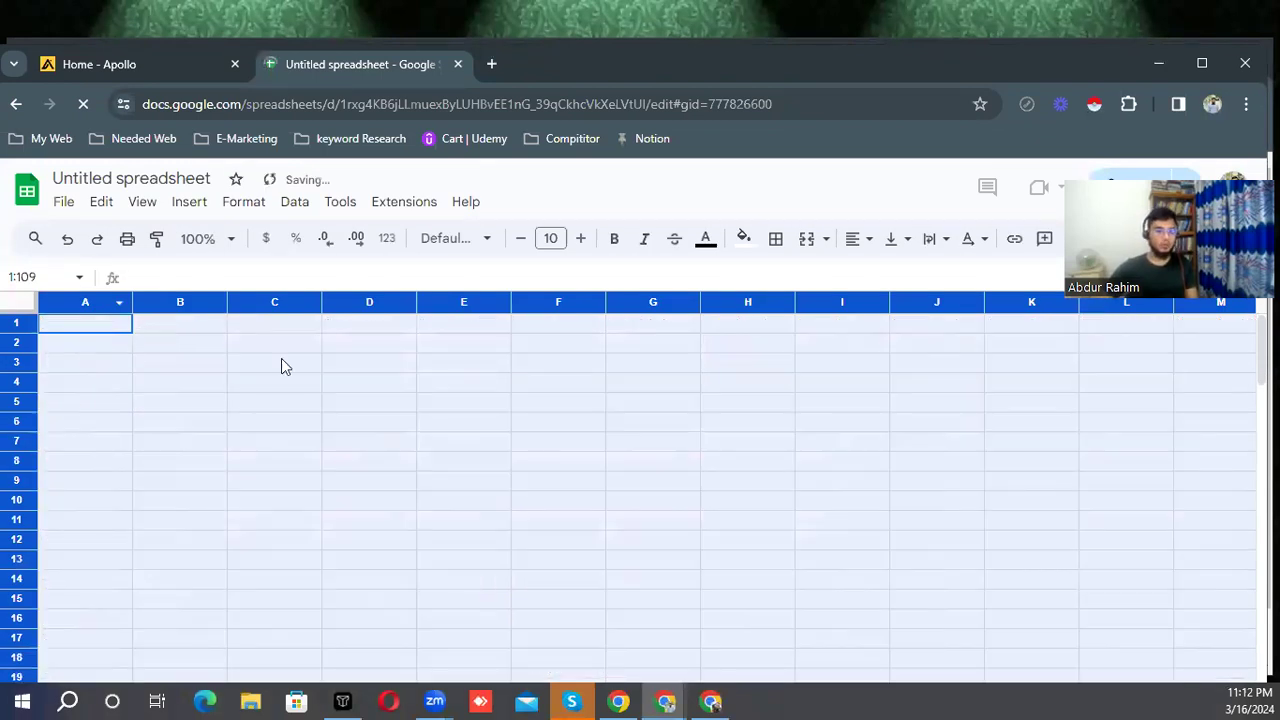
pyautogui.hotkey('ctrl', 'v')
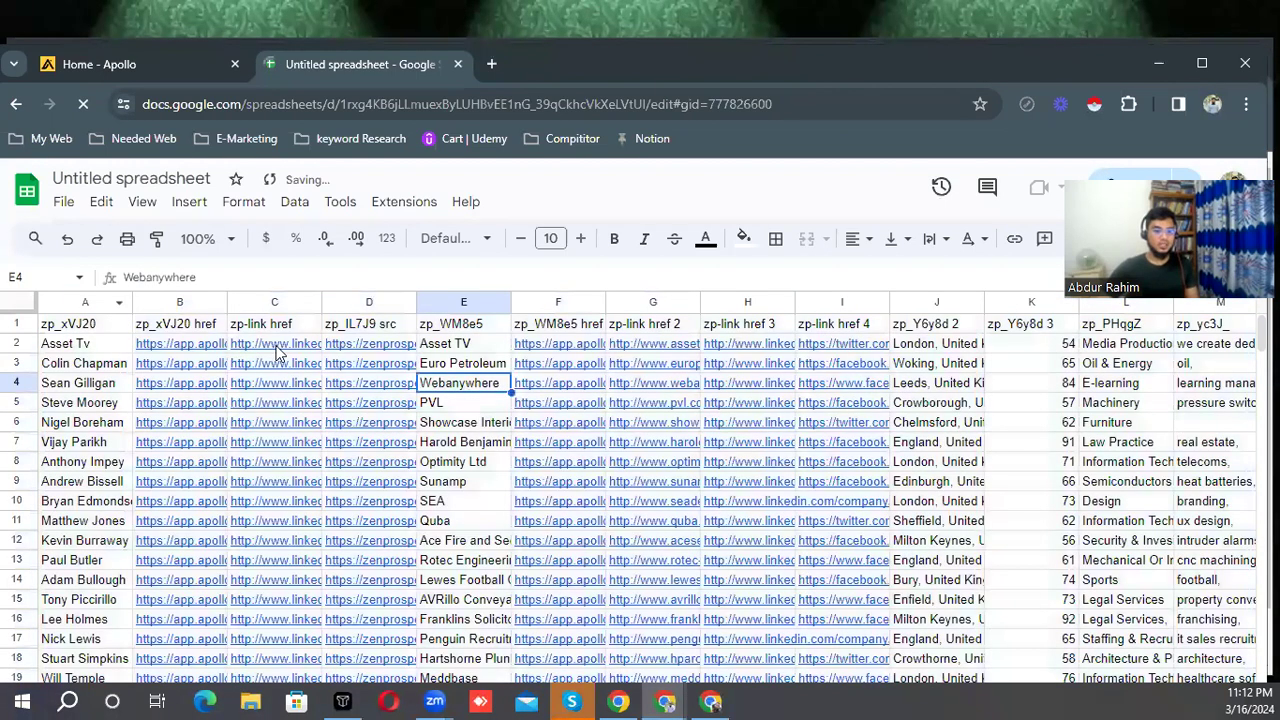
# - Delete columns A and B, which hold the contact names and their Apollo links
pyautogui.click(287, 328)
pyautogui.doubleClick(291, 324)
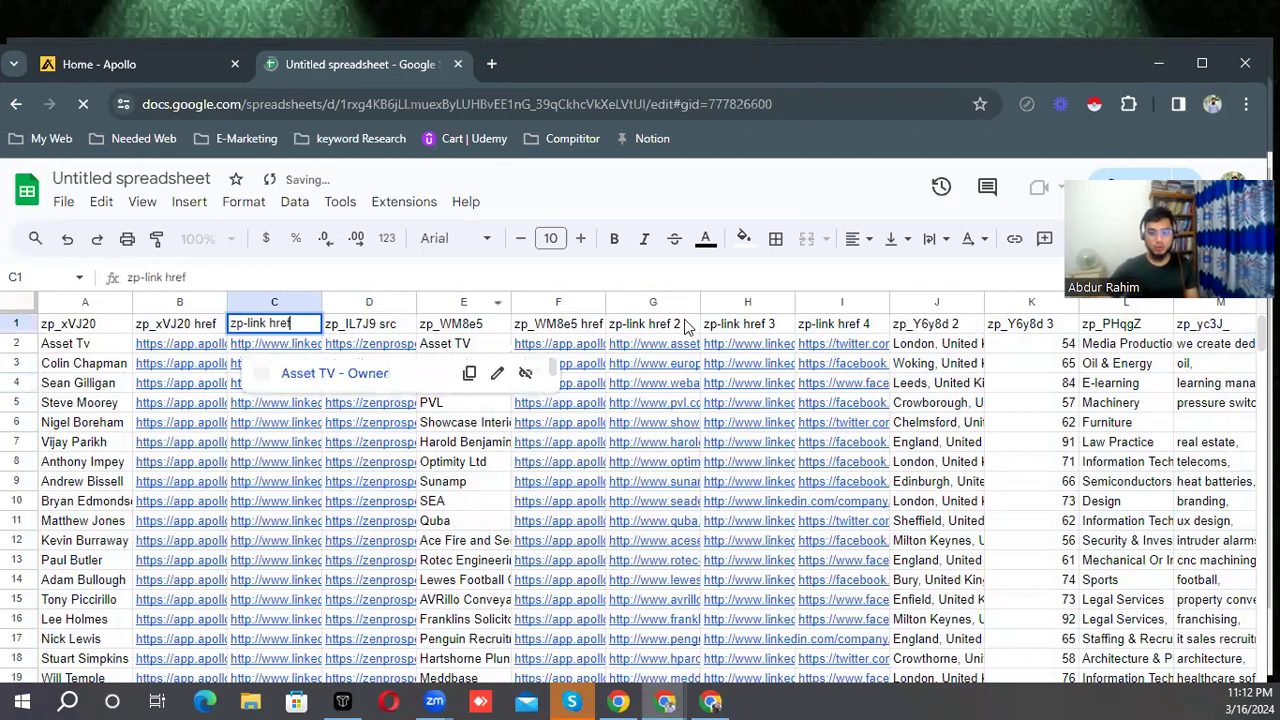
pyautogui.click(641, 330)
pyautogui.click(188, 330)
pyautogui.hotkey('shift', 'Left')
pyautogui.hotkey('ctrl', 'space')
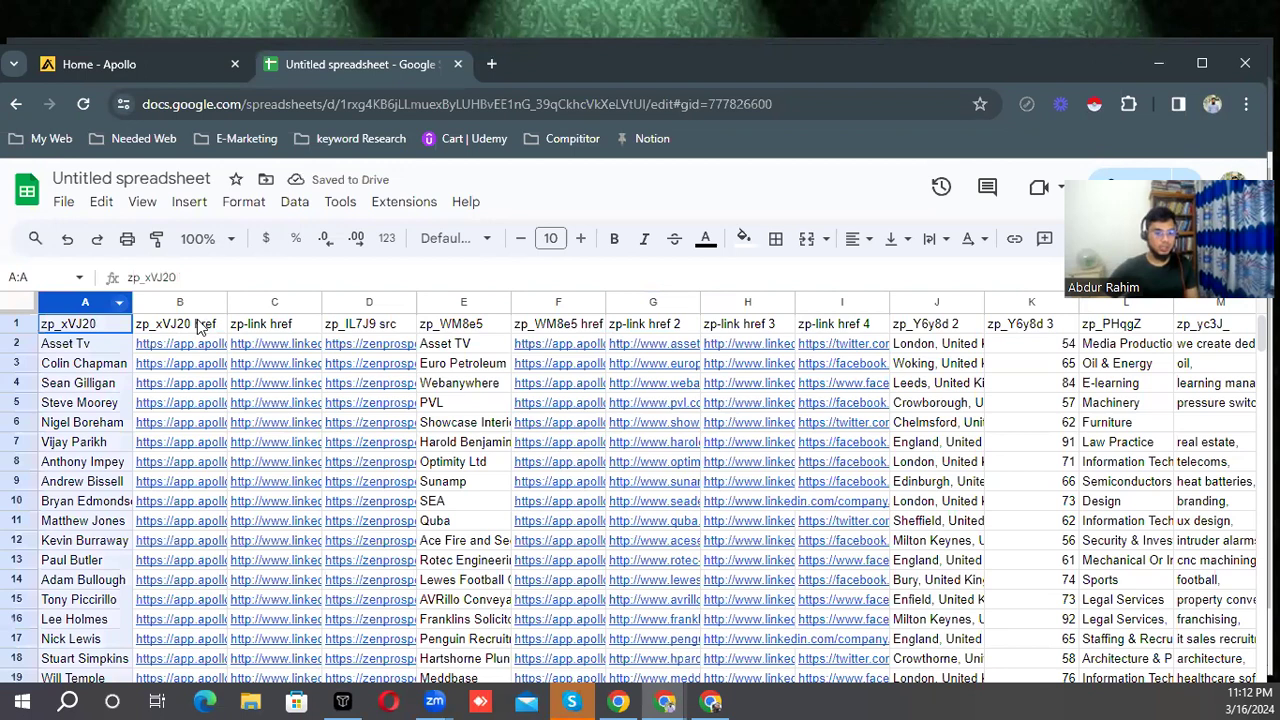
pyautogui.rightClick(182, 386)
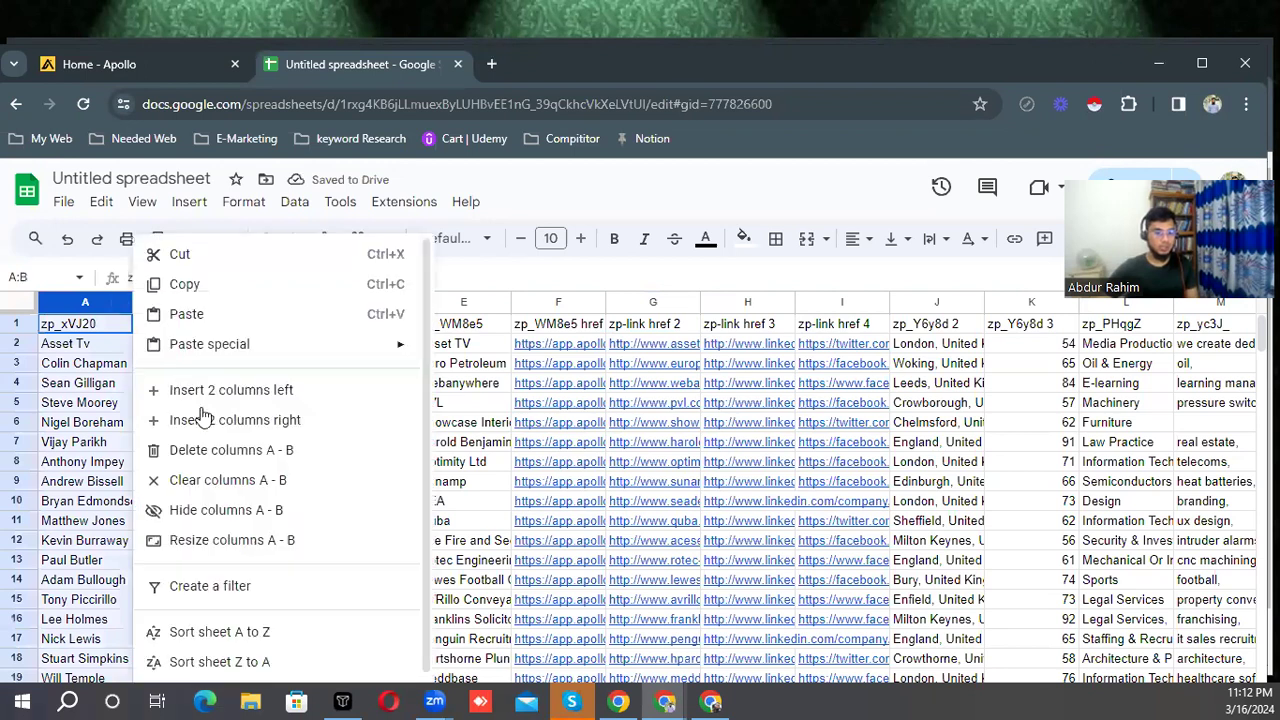
pyautogui.click(350, 448)
# - Delete the columns zp_IL7J9 src, zp_WM8e5 and zp_WM8e5 href next to the LinkedIn links
pyautogui.moveTo(171, 306); pyautogui.dragTo(340, 320)
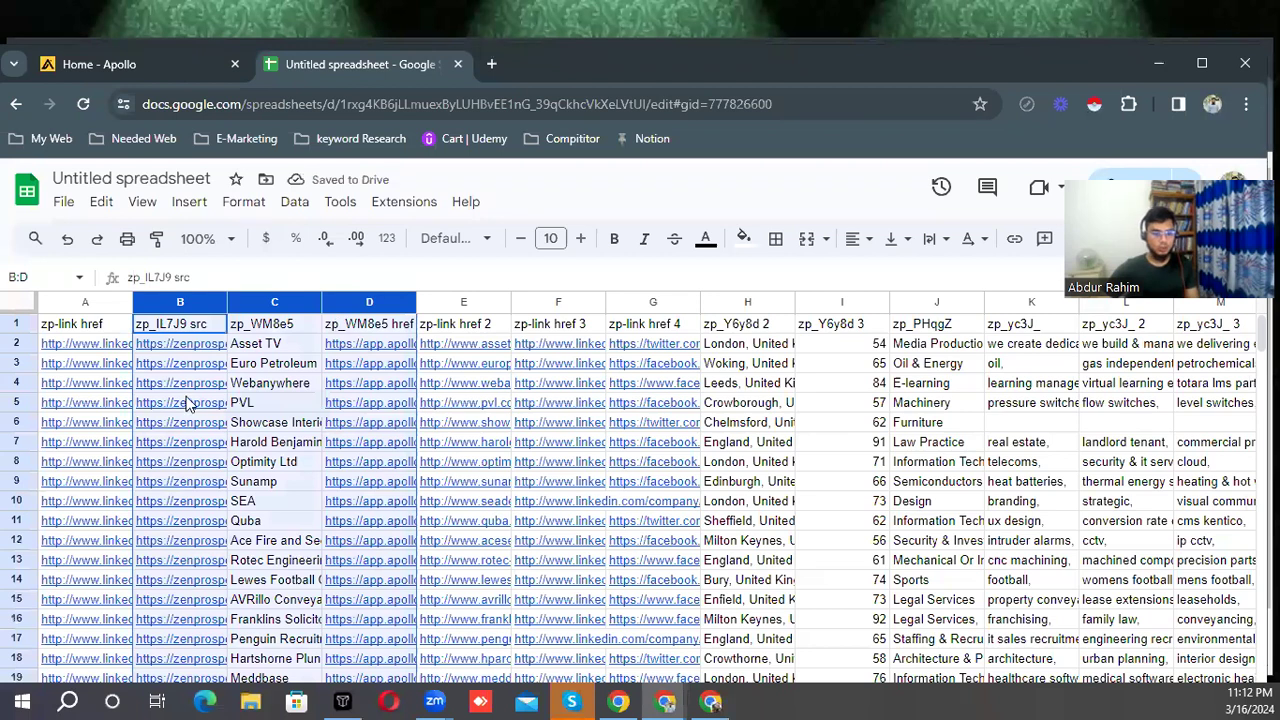
pyautogui.rightClick(265, 462)
pyautogui.click(392, 448)
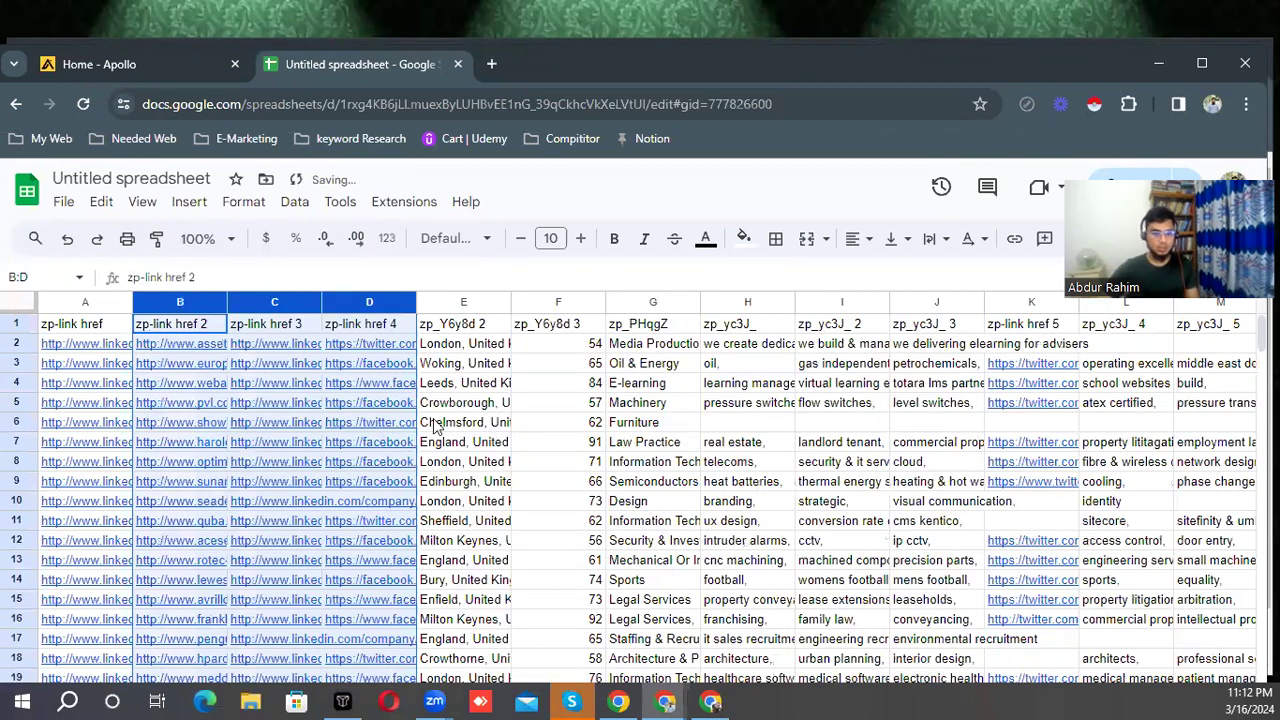
# - Delete all columns from zp-link href 3 onward, keeping only zp-link href and zp-link href 2
pyautogui.click(440, 402)
pyautogui.moveTo(370, 310); pyautogui.dragTo(796, 462)
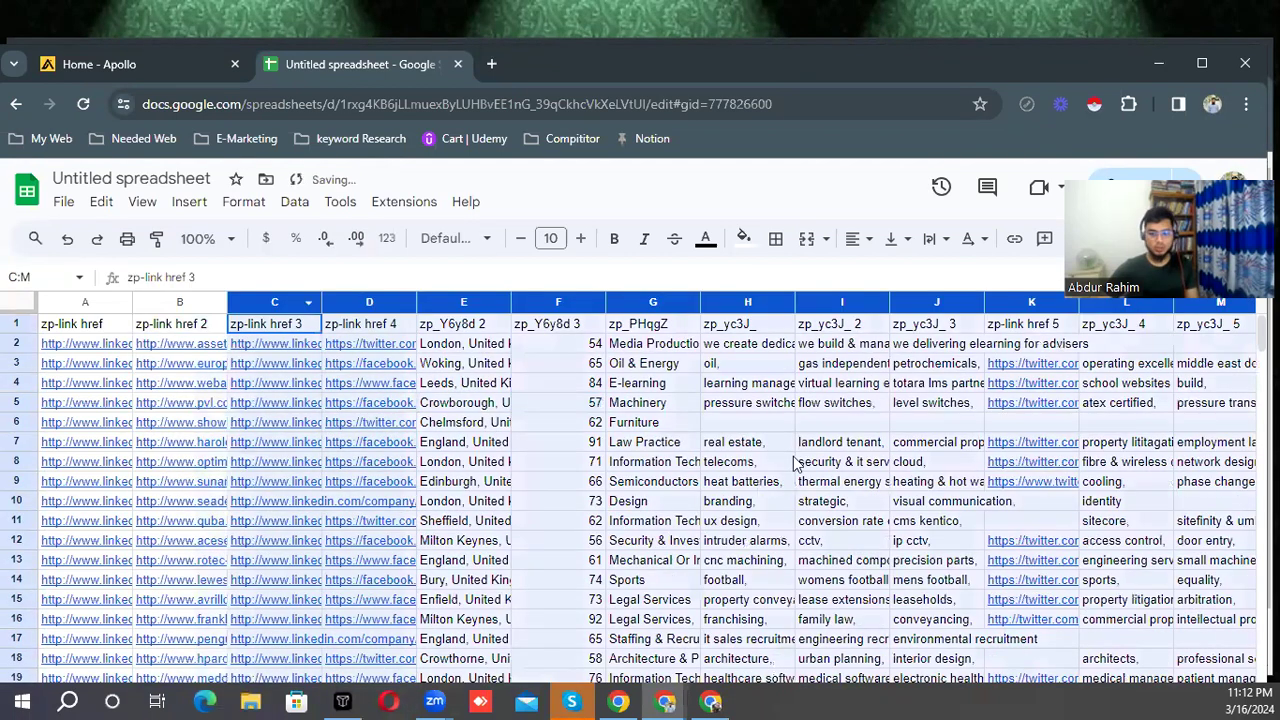
pyautogui.rightClick(830, 480)
pyautogui.press('Up')
pyautogui.press('Return')
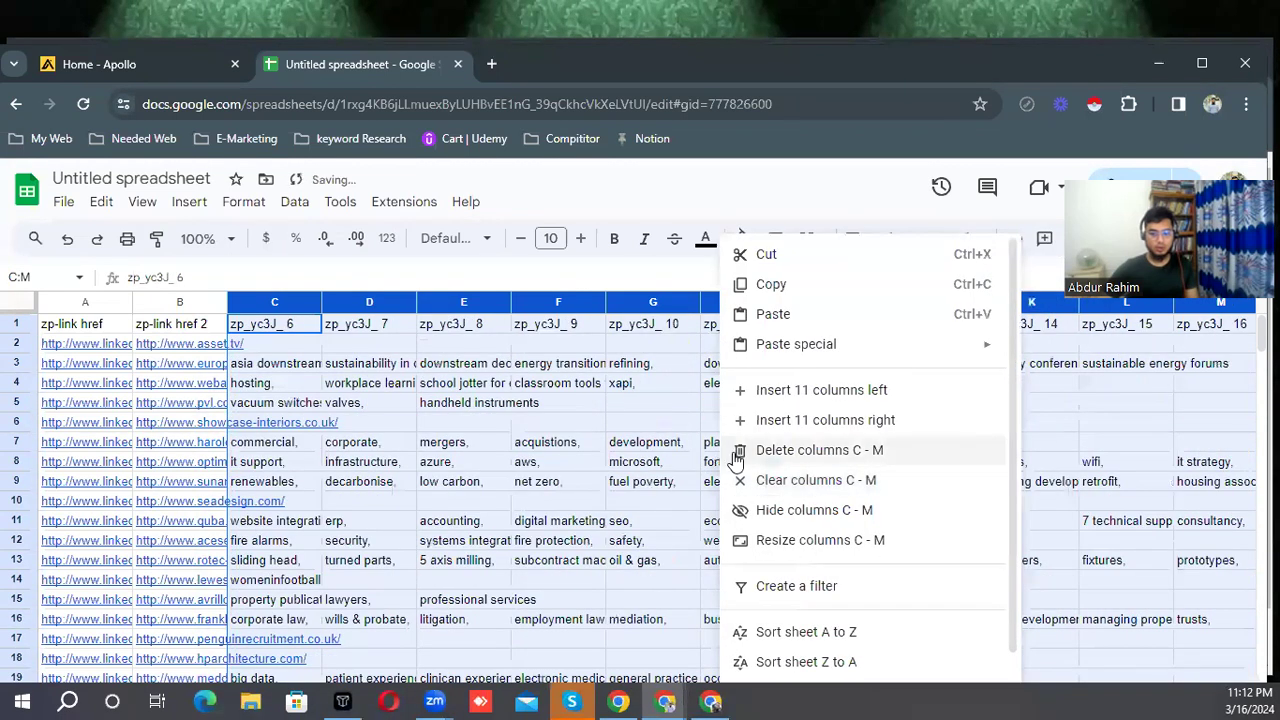
pyautogui.hotkey('ctrl', 'alt', '-')
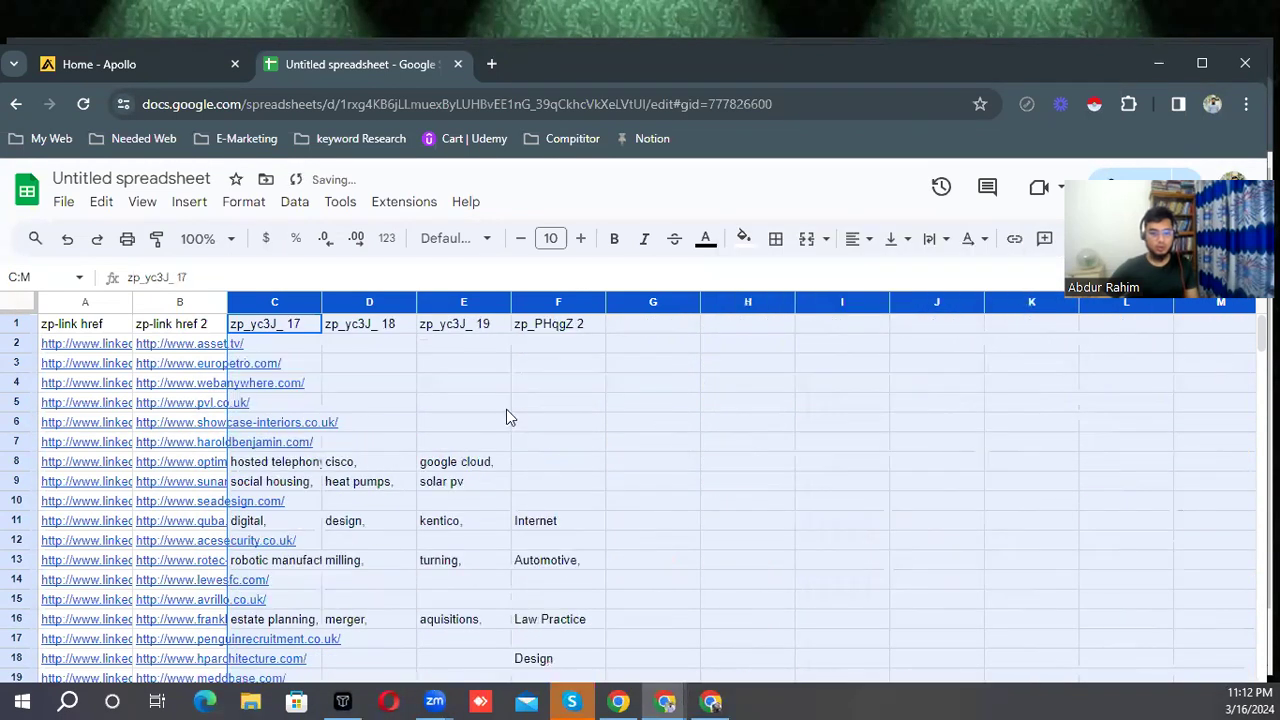
pyautogui.rightClick(510, 420)
pyautogui.click(560, 451)
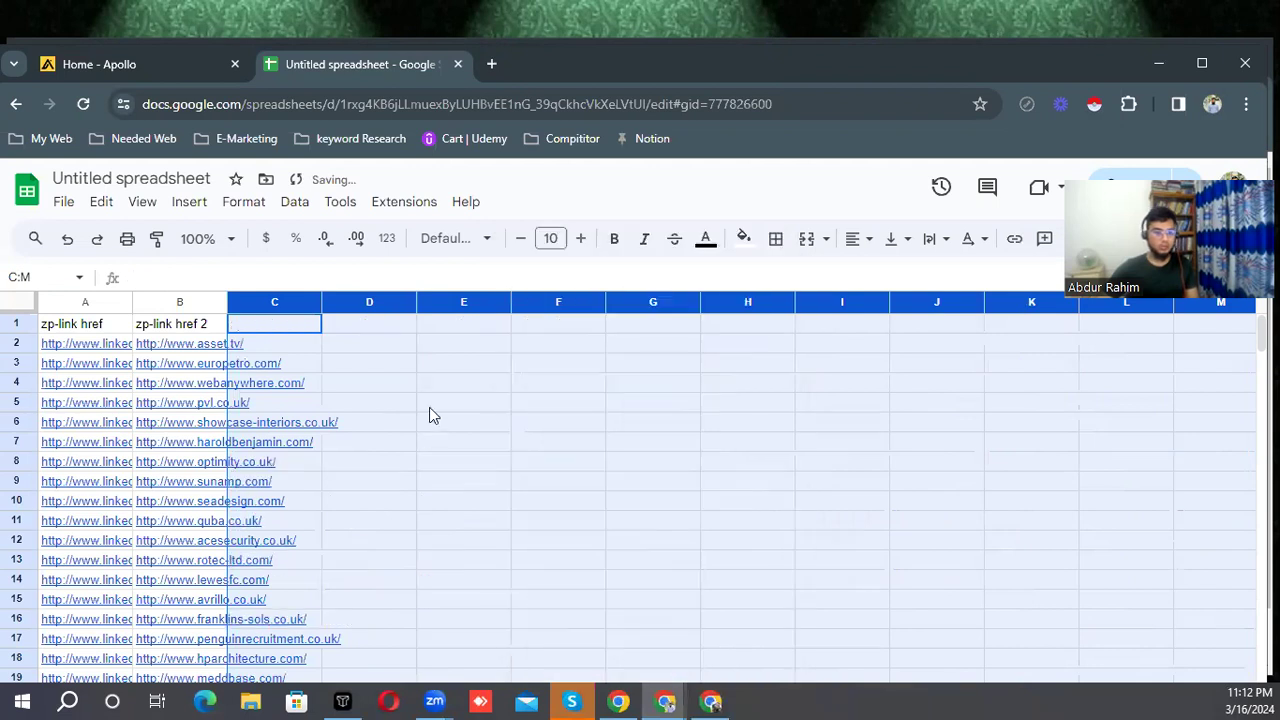
# - Fit columns A and B to their content and change the header in A1 to Contact Linkedin
pyautogui.doubleClick(224, 303)
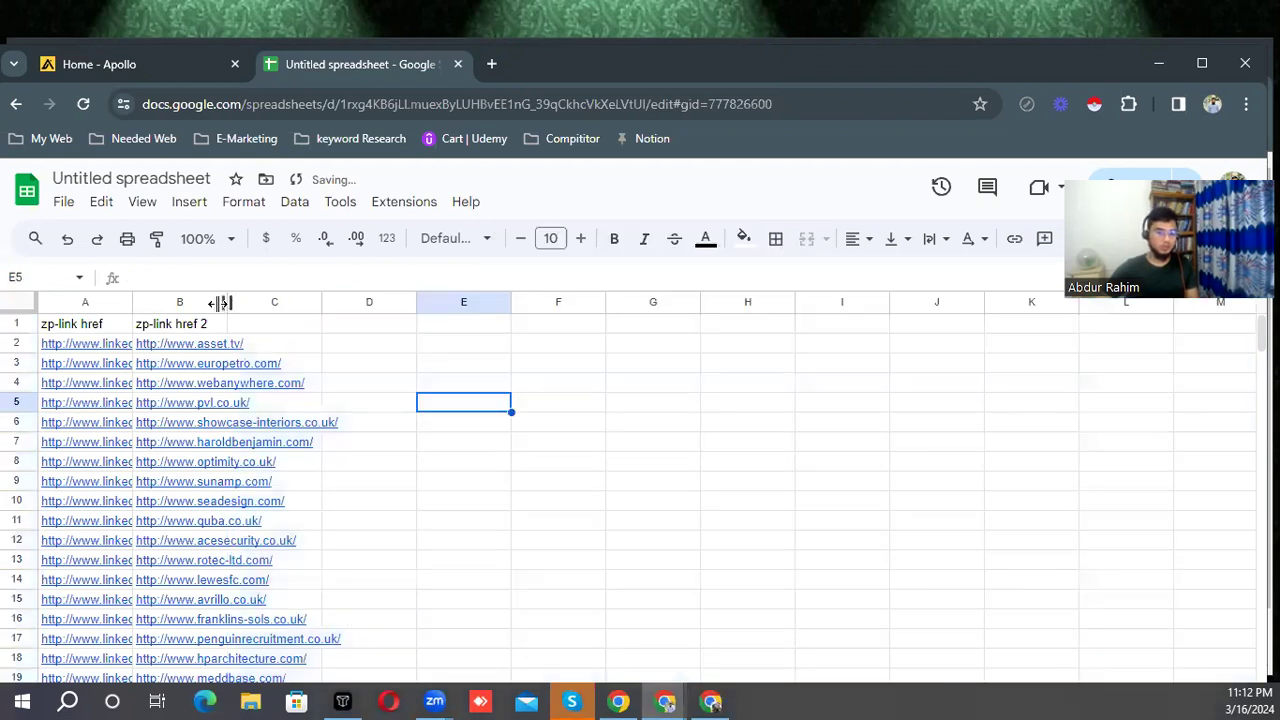
pyautogui.doubleClick(132, 299)
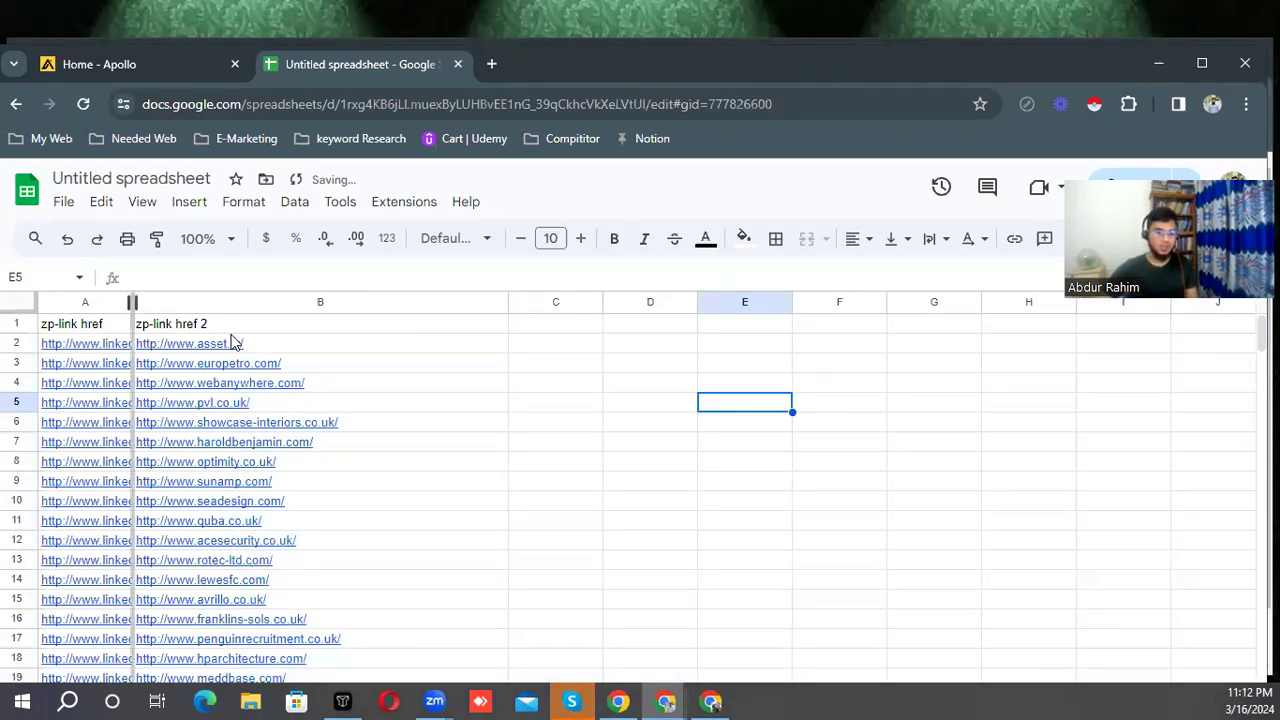
pyautogui.click(172, 324)
pyautogui.tripleClick(172, 324)
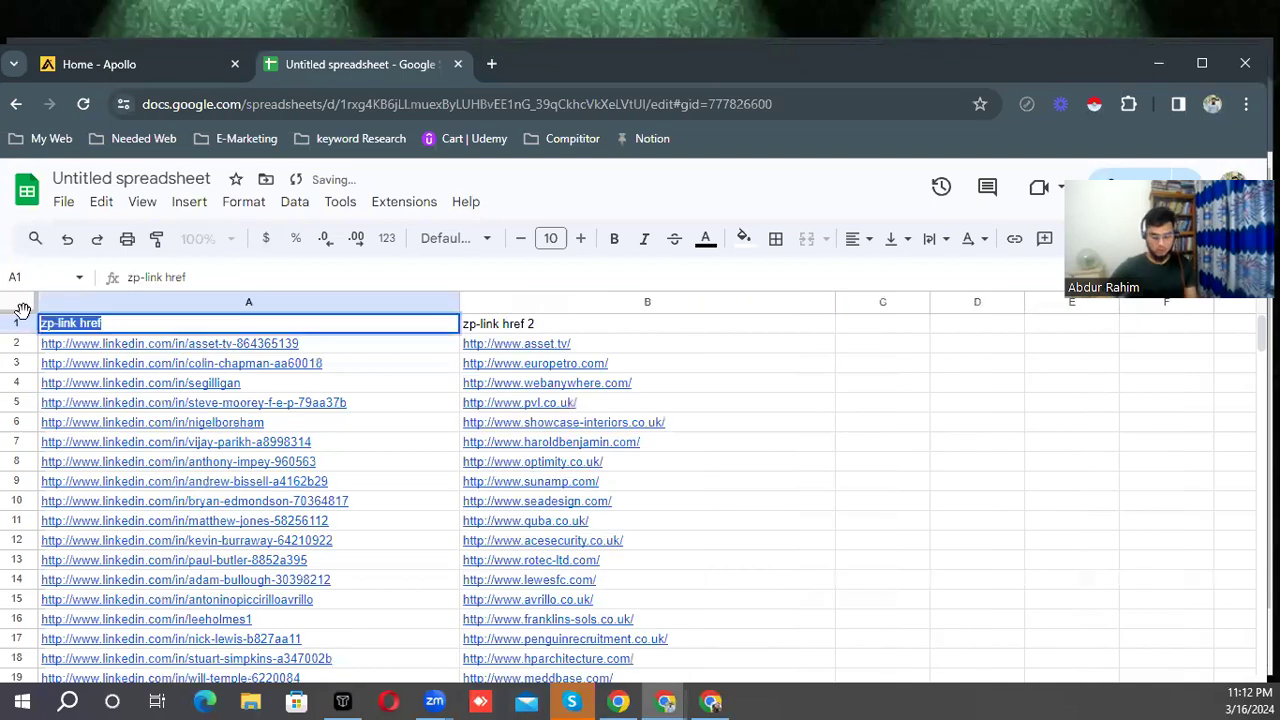
pyautogui.press('BackSpace')
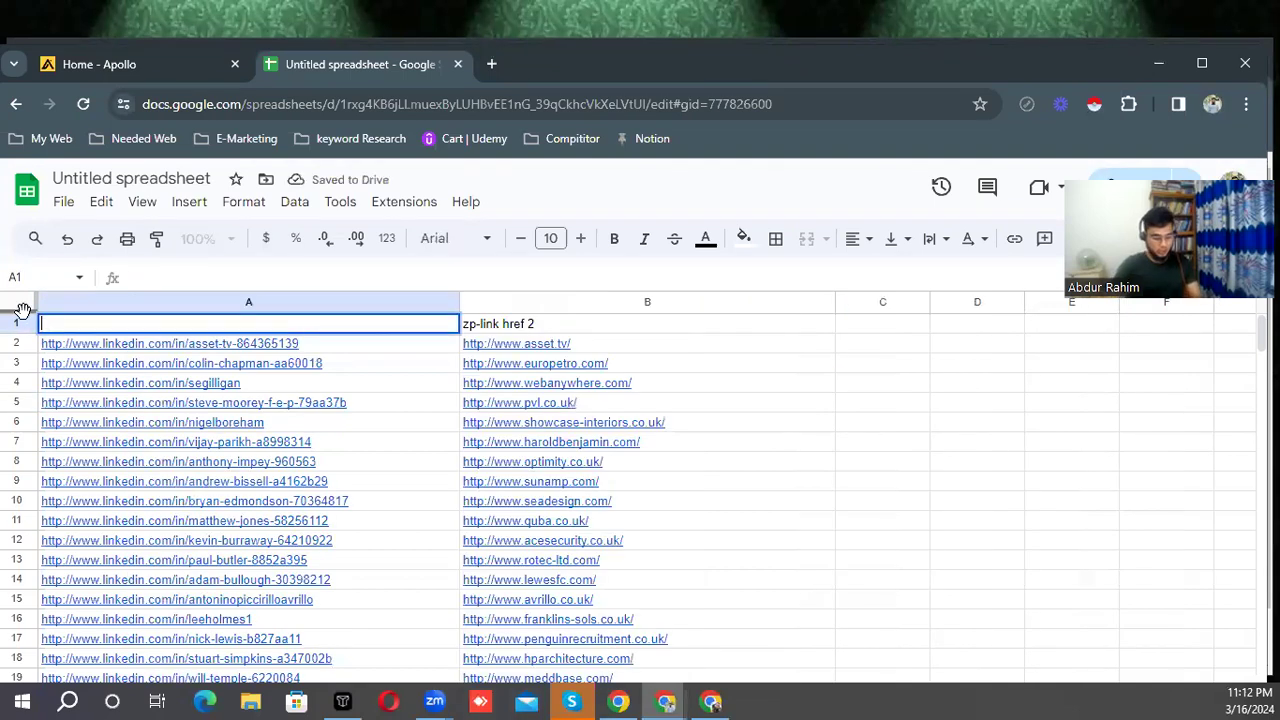
pyautogui.write('Con')
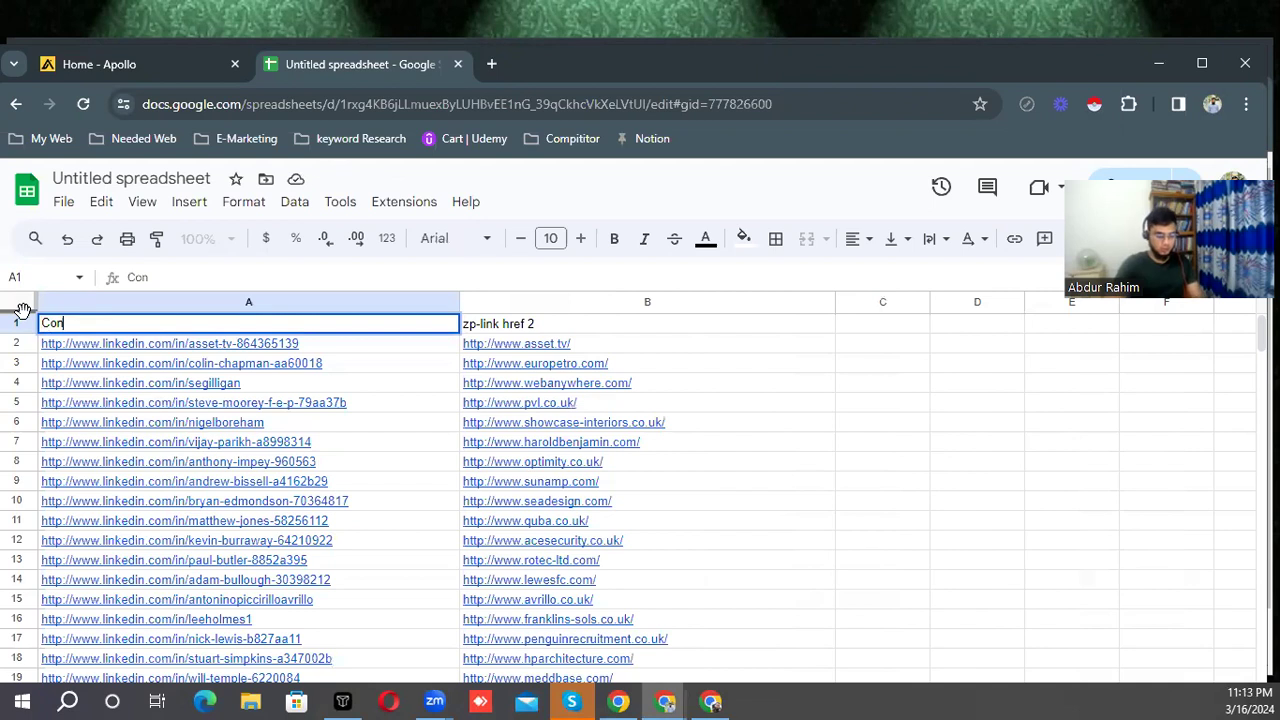
pyautogui.write('tact L')
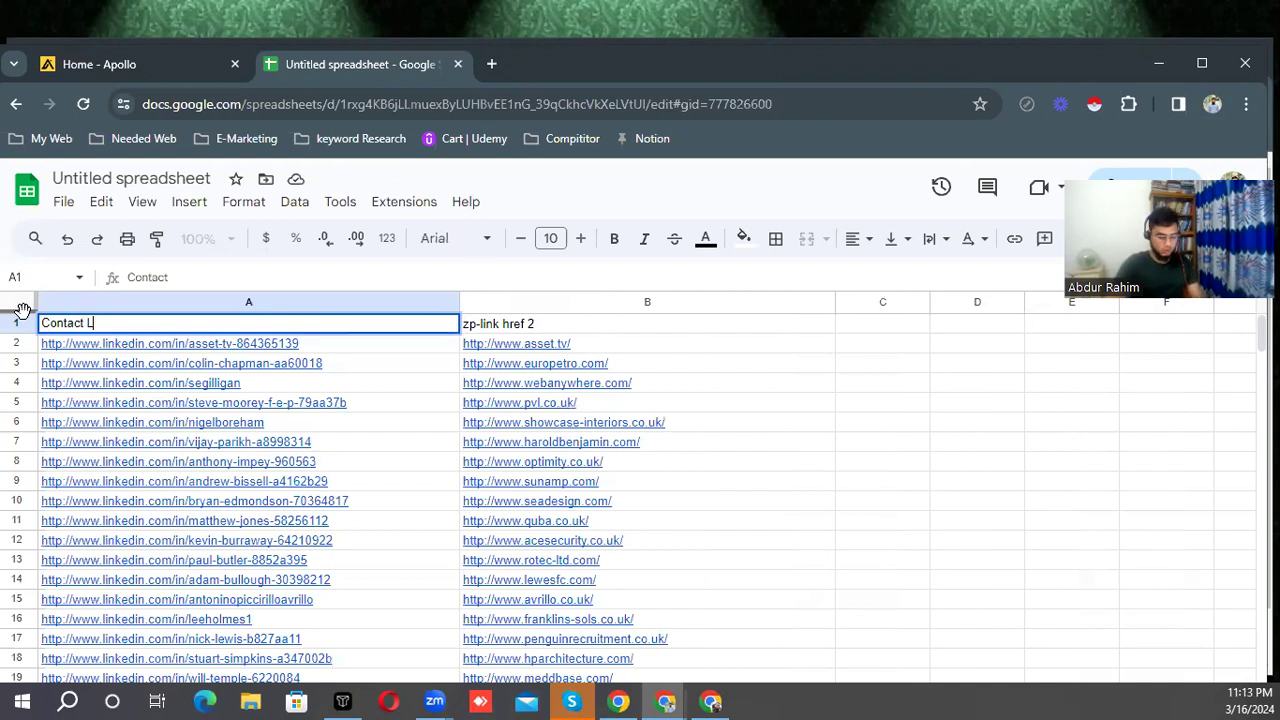
pyautogui.write('inkedin')
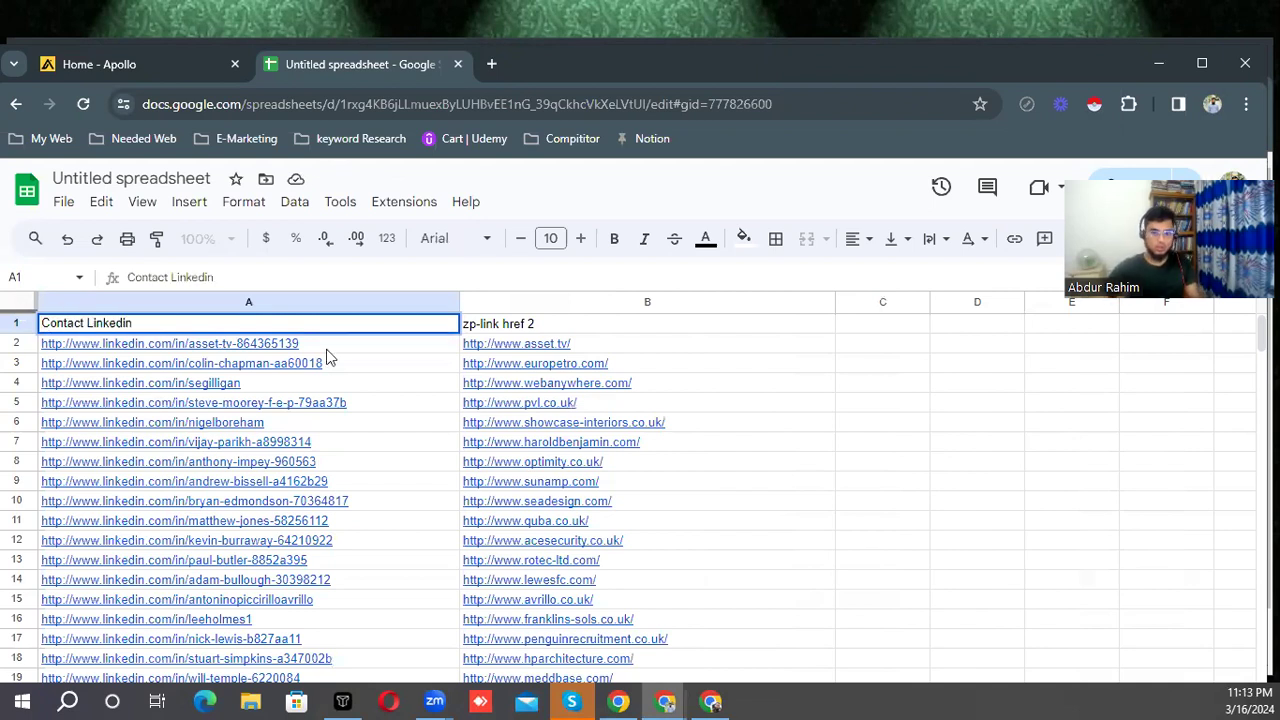
# - Replace the header of column B with Website
pyautogui.doubleClick(567, 323)
pyautogui.press('BackSpace')
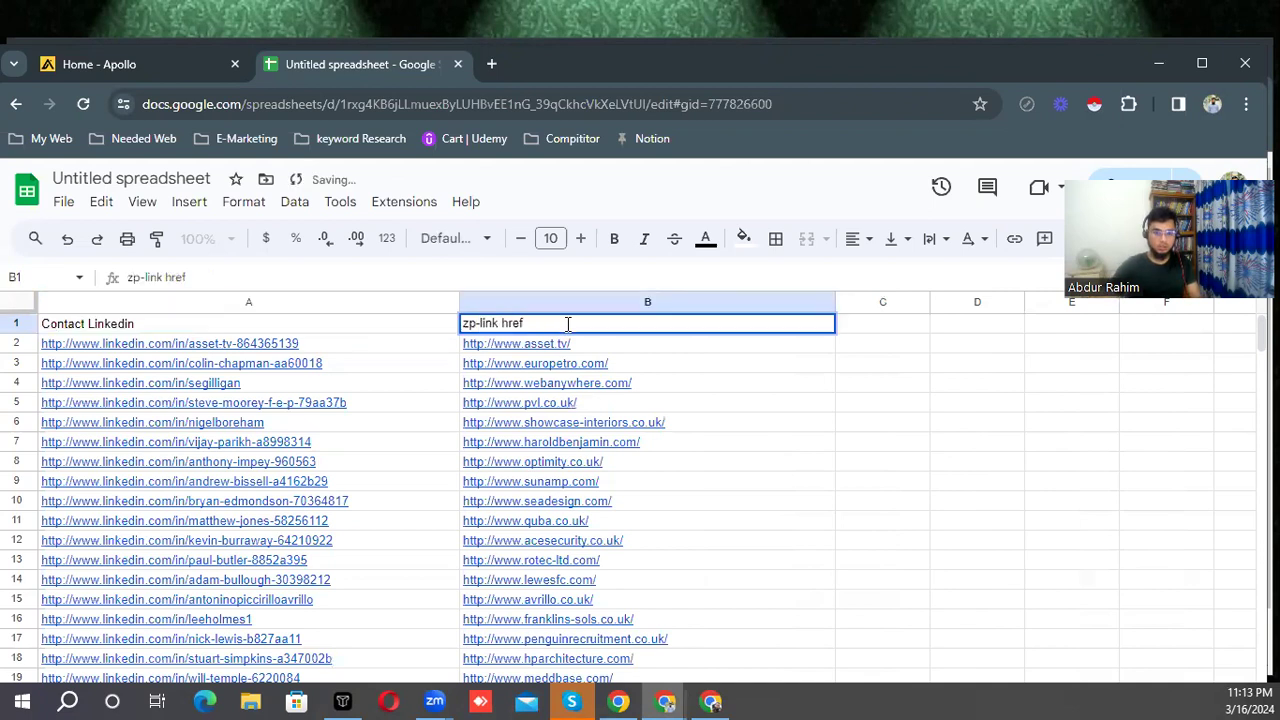
pyautogui.hotkey('ctrl', 'a')
pyautogui.press('BackSpace')
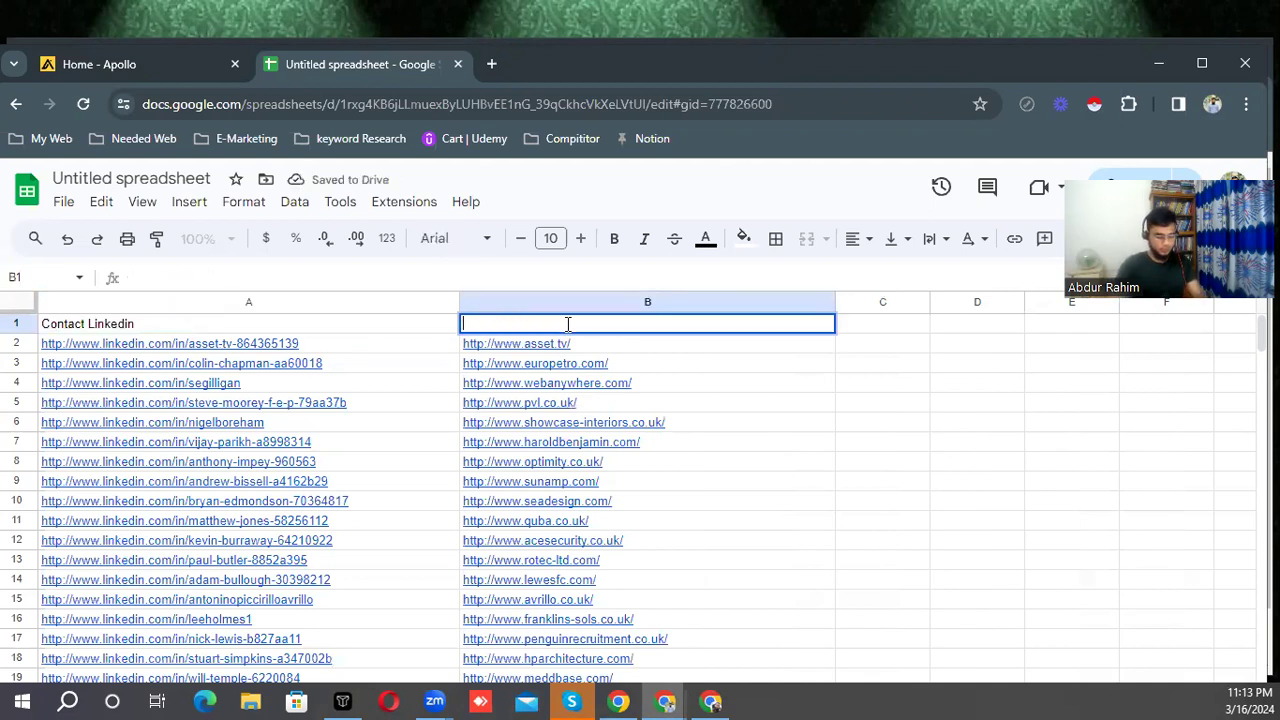
pyautogui.write('Website')
pyautogui.press('Return')
# - Rename the spreadsheet to Session 4 and download it as Comma Separated Values (.csv)
pyautogui.click(150, 175)
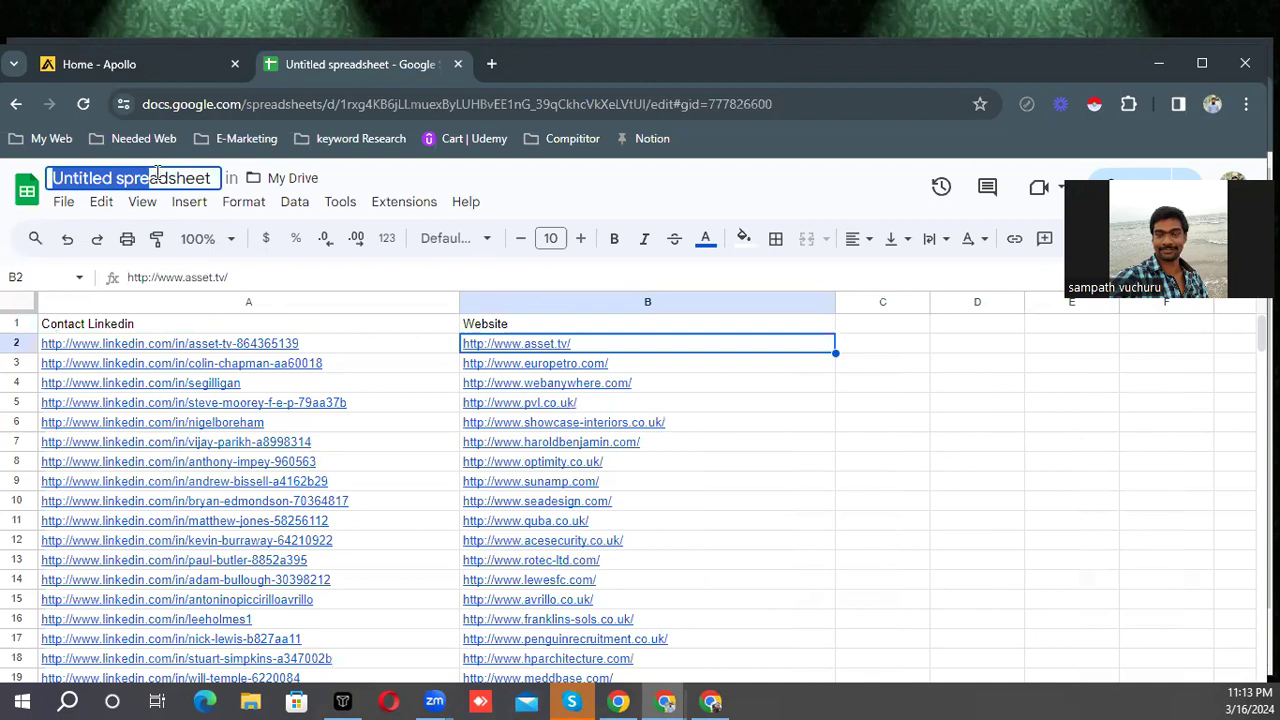
pyautogui.click(157, 175)
pyautogui.press('BackSpace')
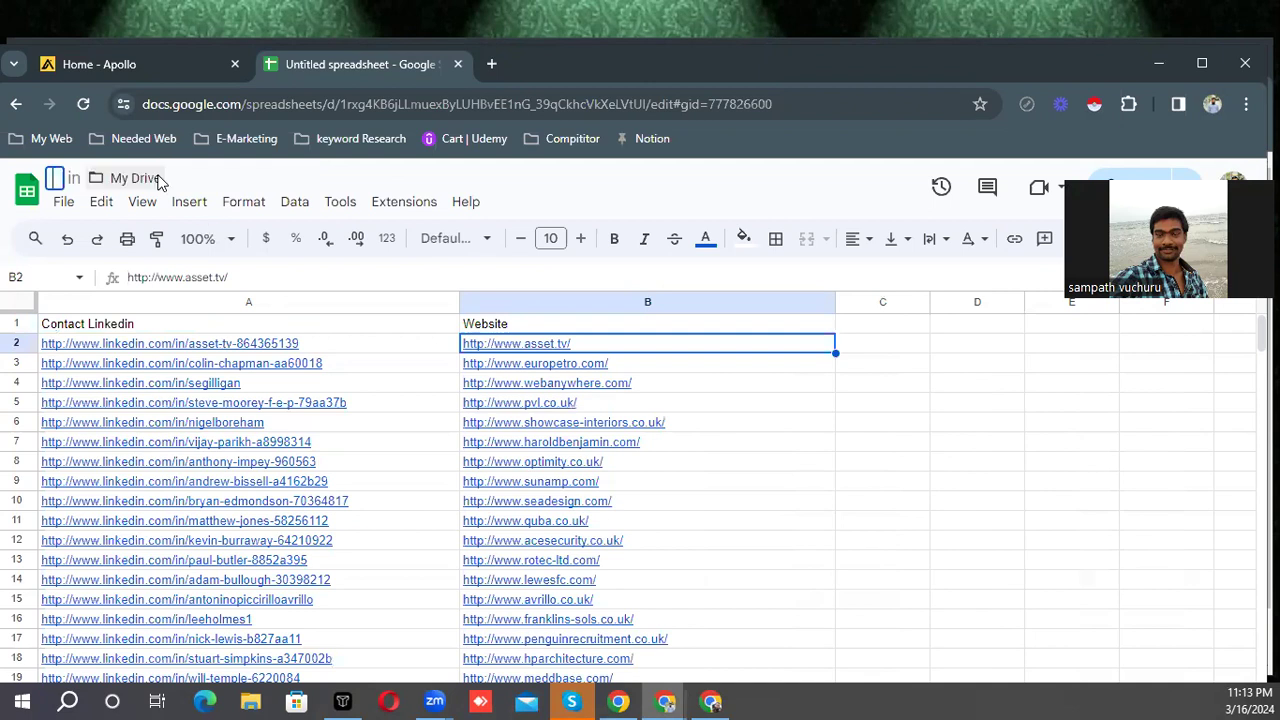
pyautogui.write('Sessi')
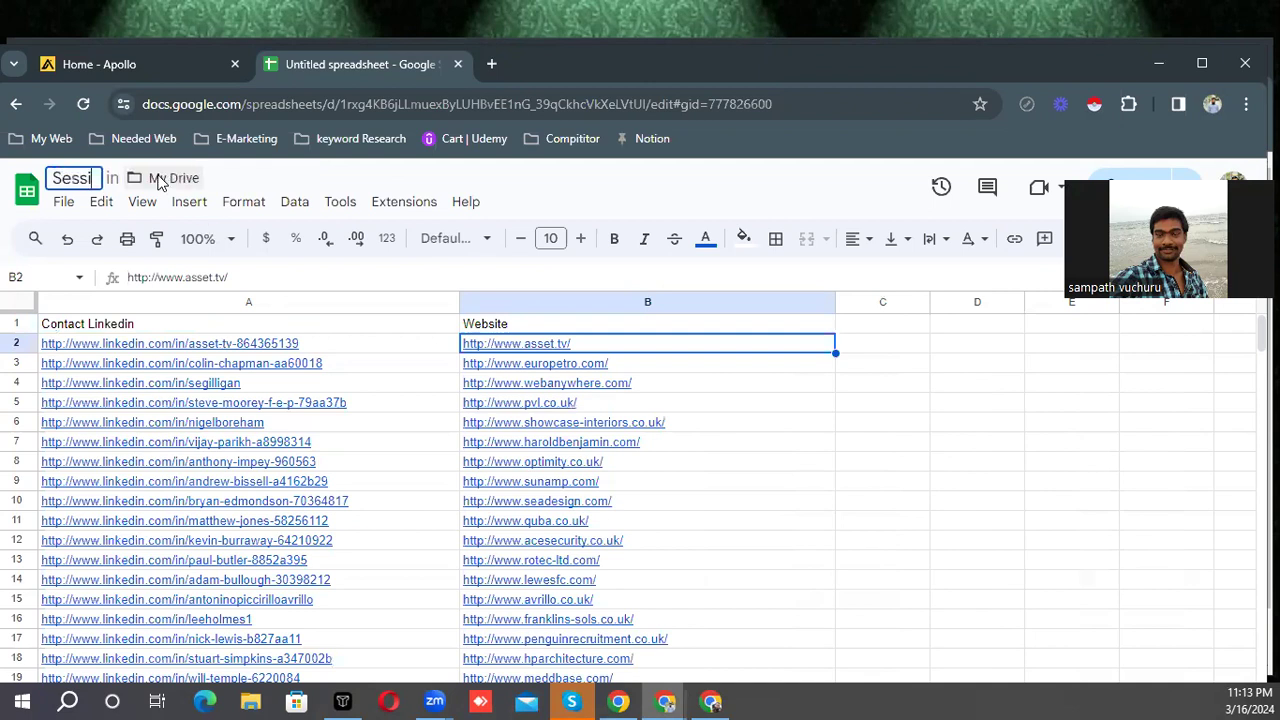
pyautogui.write('on 4')
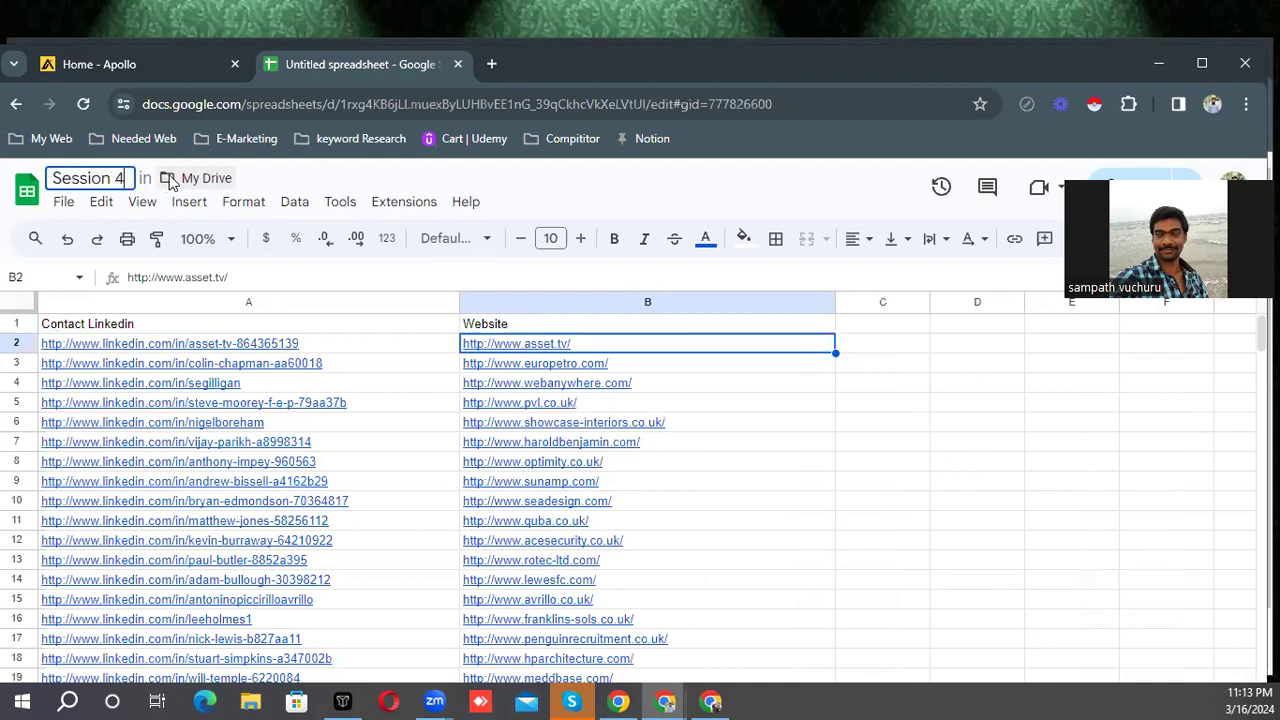
pyautogui.press('Return')
pyautogui.click(57, 203)
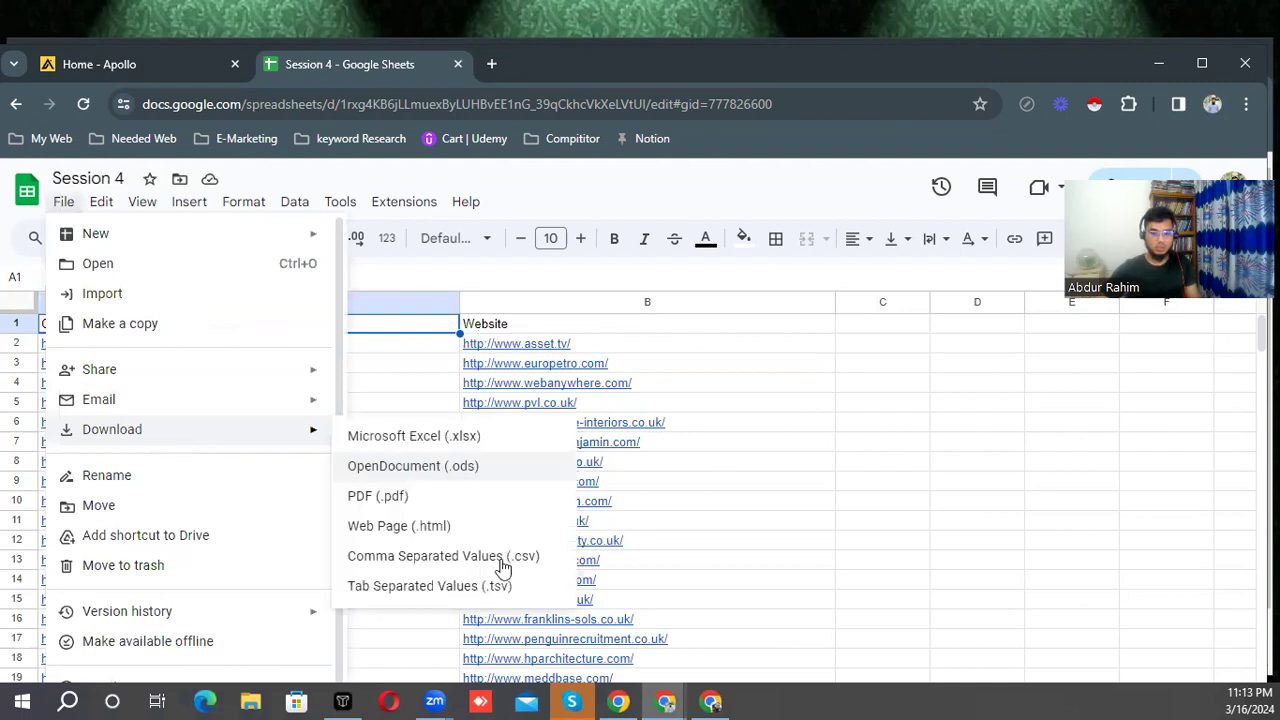
pyautogui.click(500, 556)
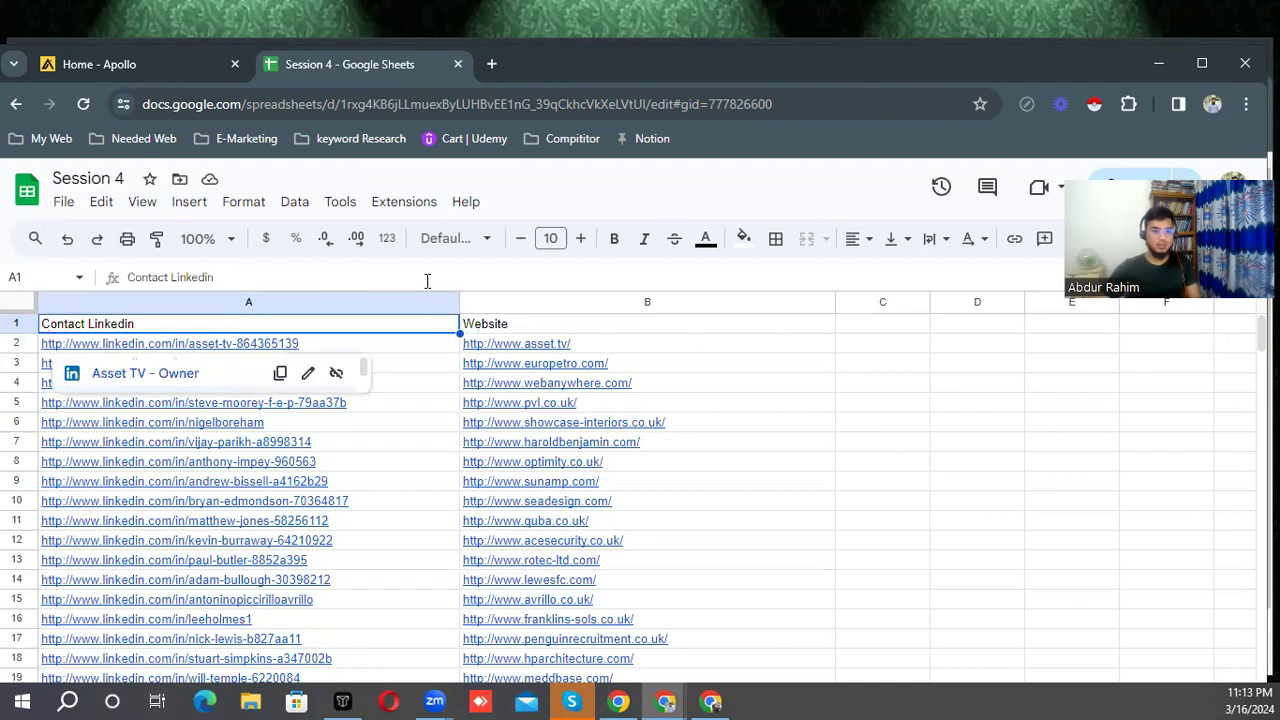
# - Switch to Apollo and start a bulk contact import from the file Session 4 - apollo-contacts-export (3)
pyautogui.hotkey('ctrl', '1')
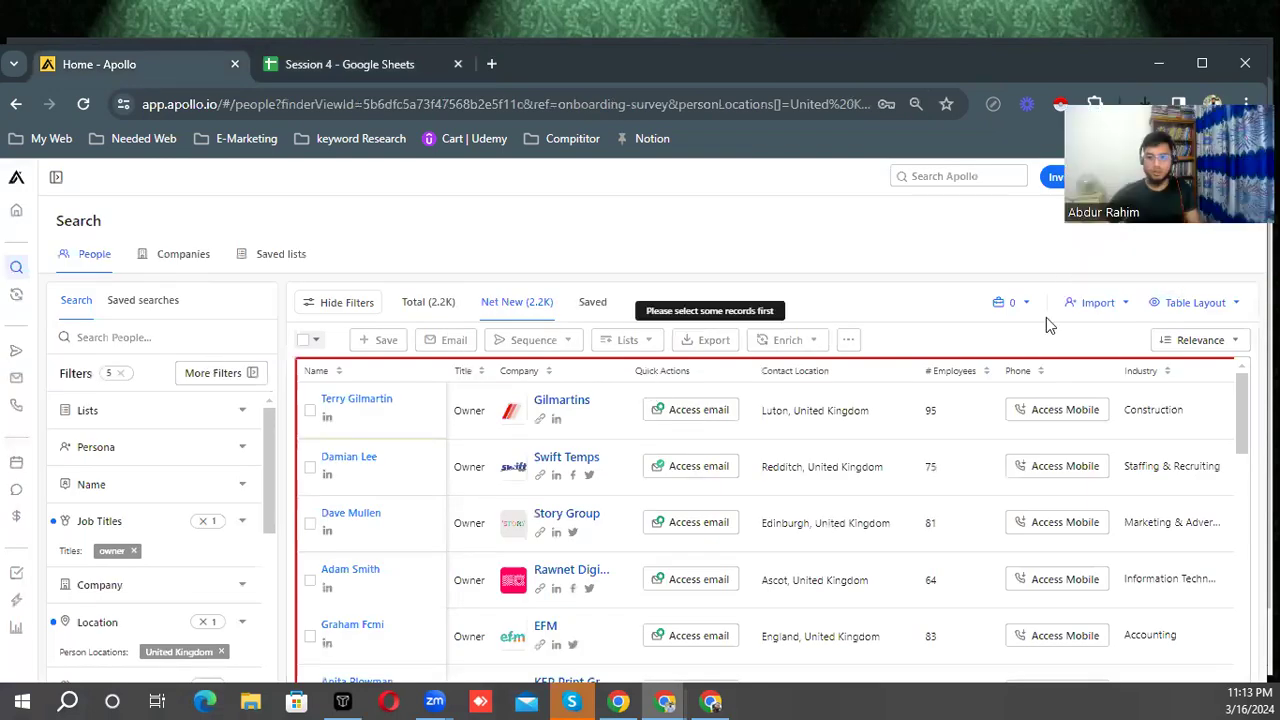
pyautogui.click(1097, 302)
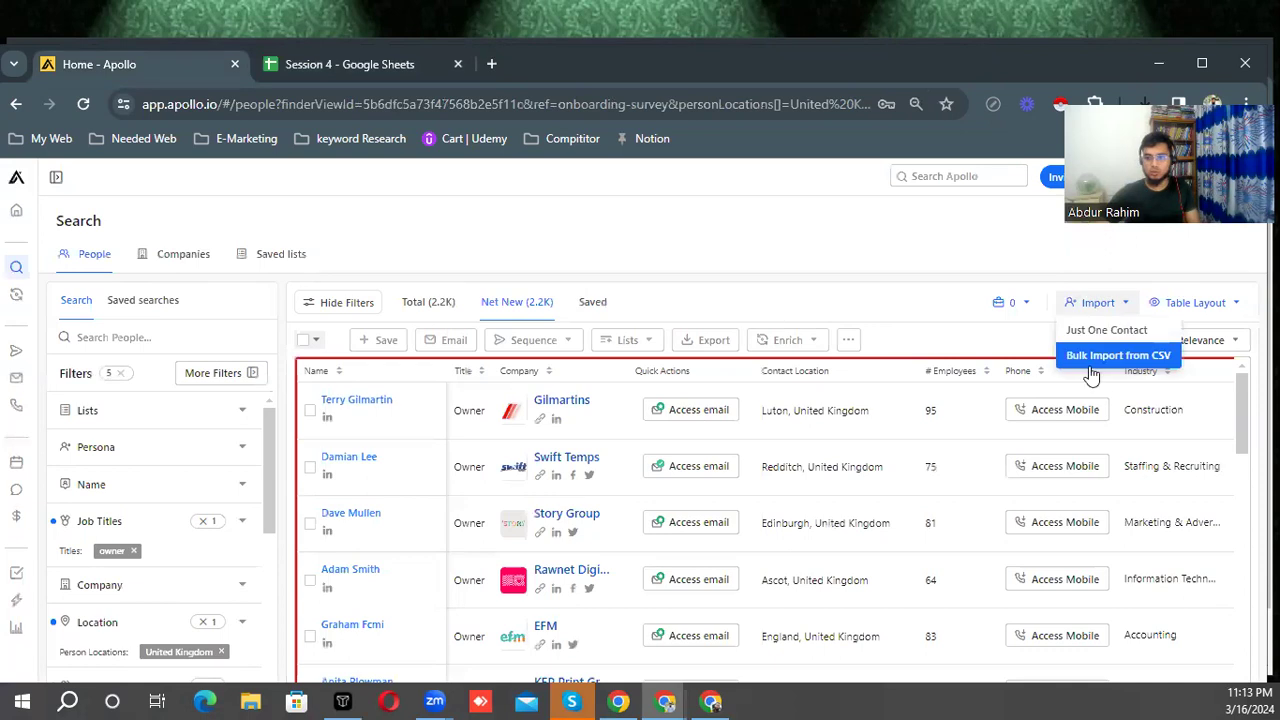
pyautogui.click(1110, 356)
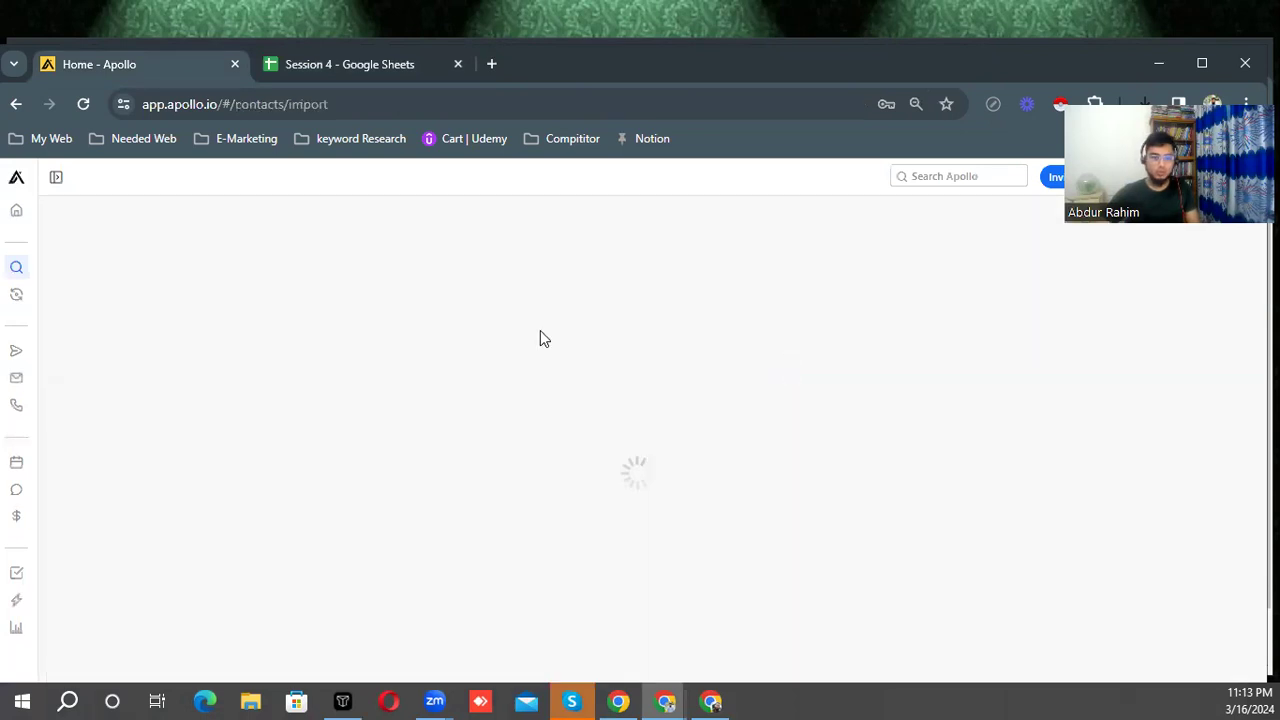
pyautogui.click(481, 539)
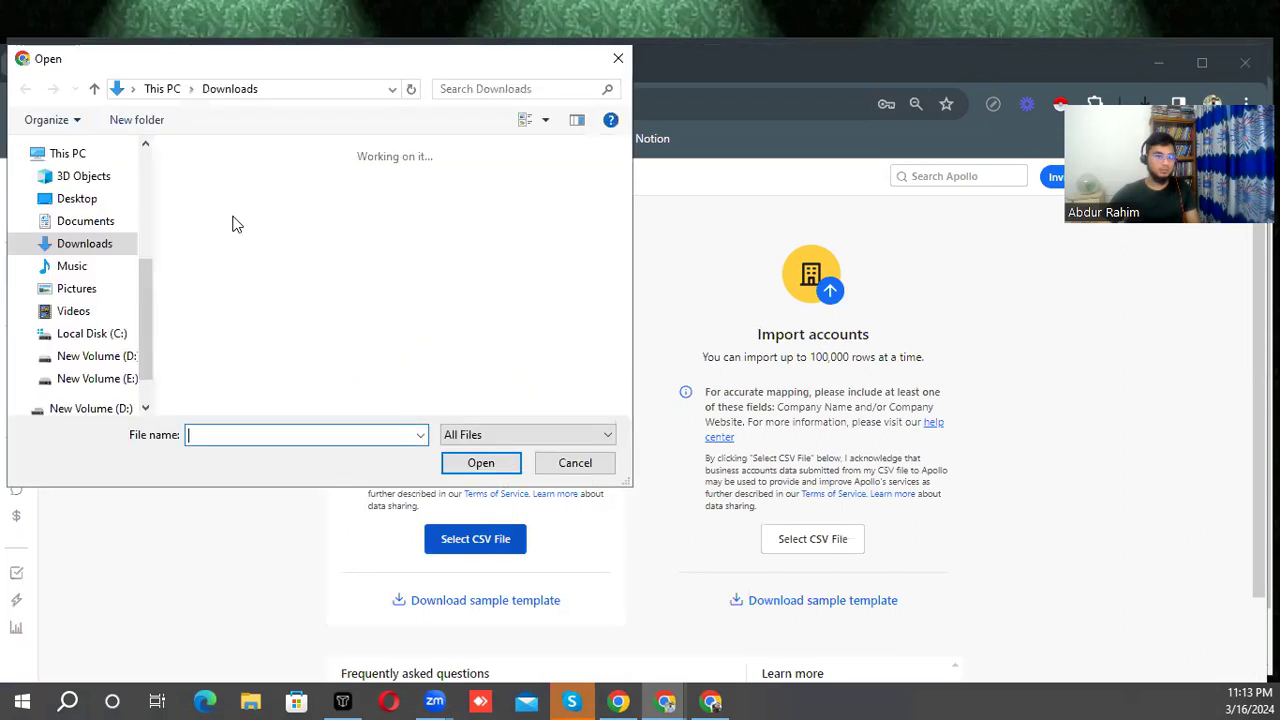
pyautogui.click(300, 183)
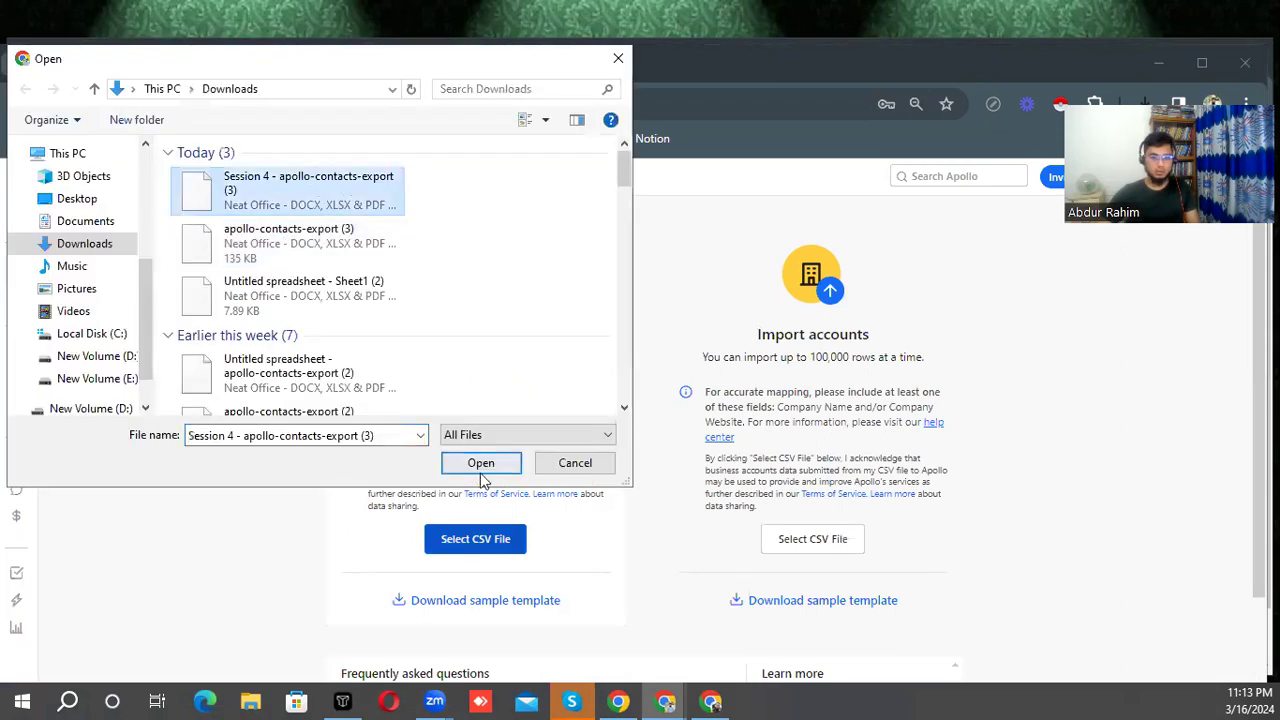
pyautogui.press('Return')
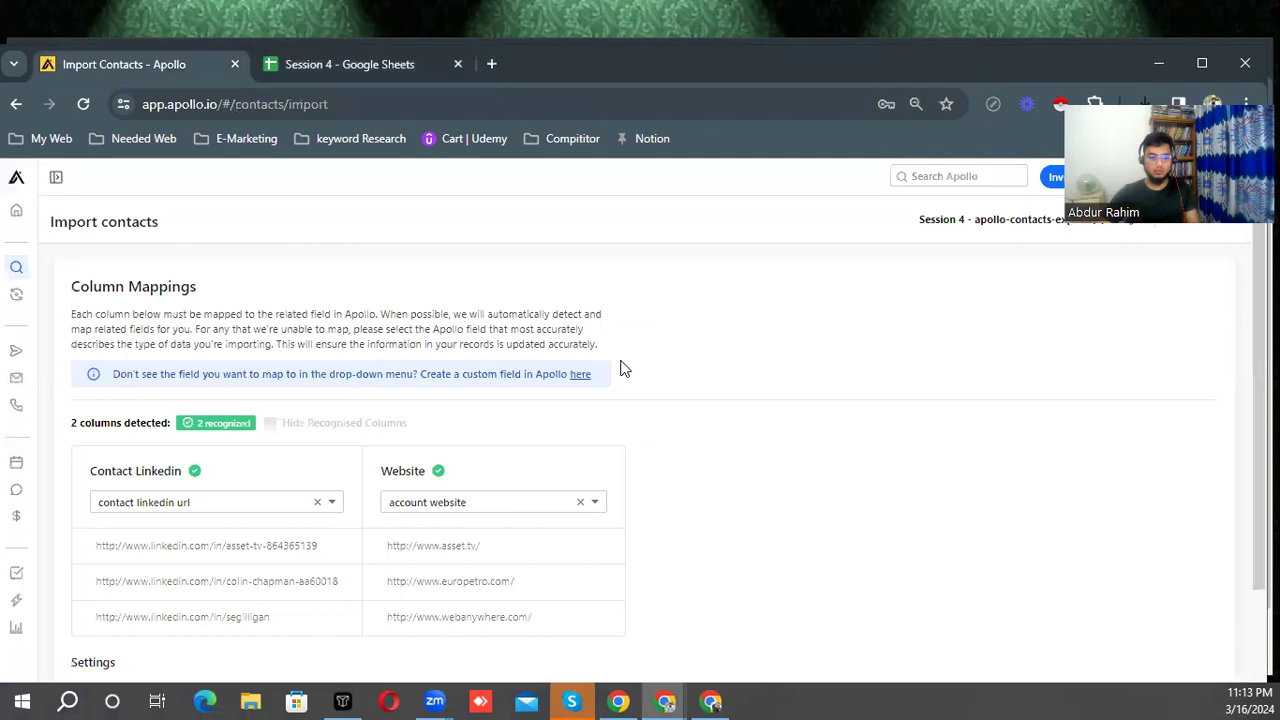
# - Run the contact import with the mapped LinkedIn and website columns, and open the imported people in Search
pyautogui.scroll(-2, 312, 366)
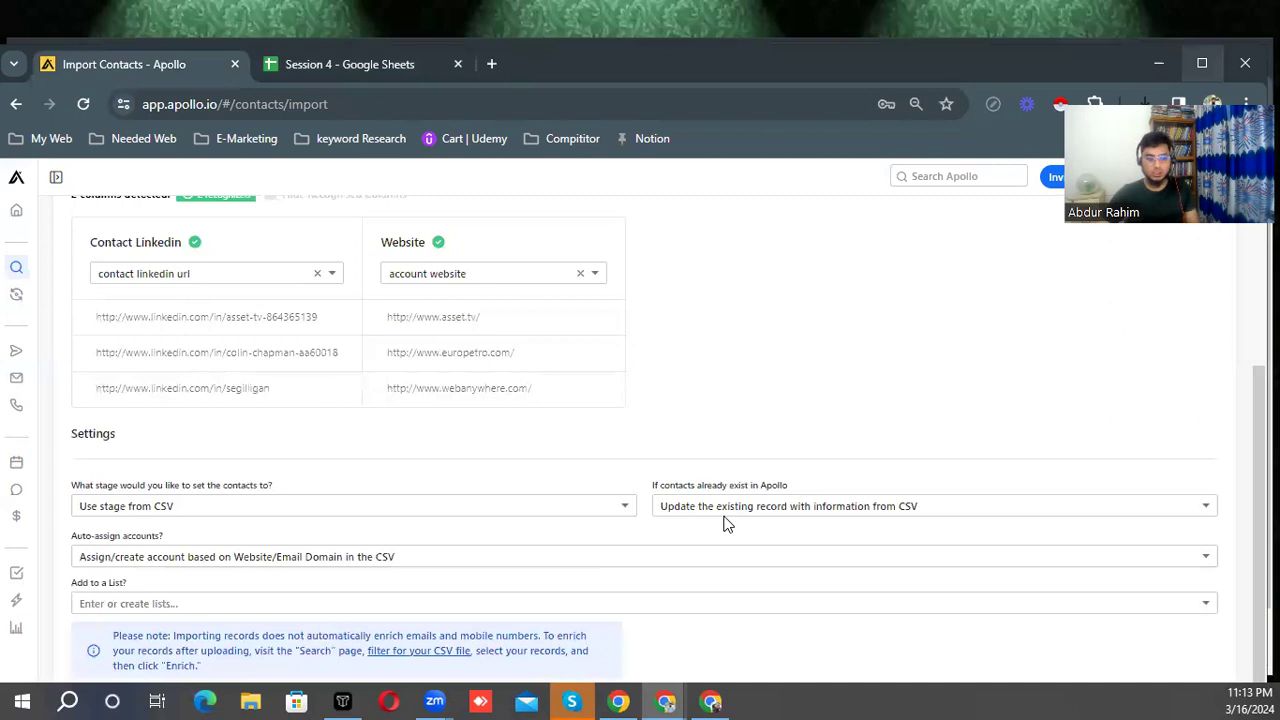
pyautogui.press('super+Up')
pyautogui.click(124, 617)
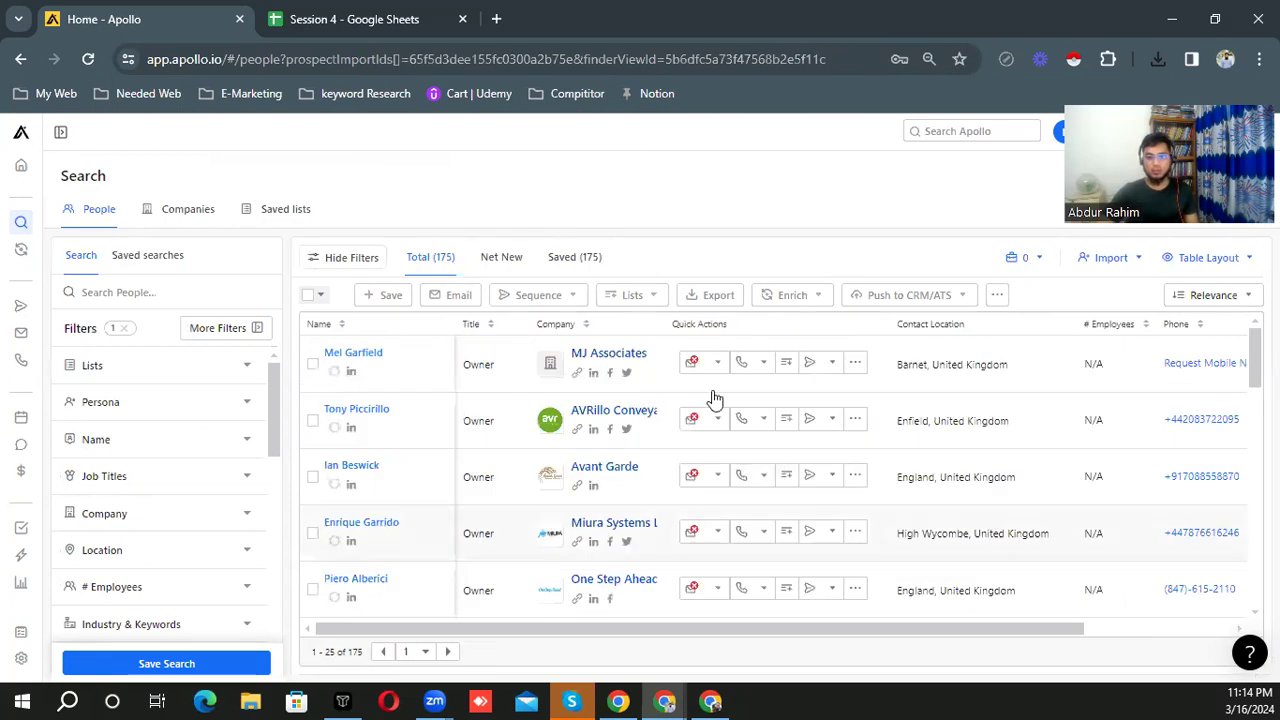
# - Select all imported people and enrich their emails
pyautogui.click(310, 297)
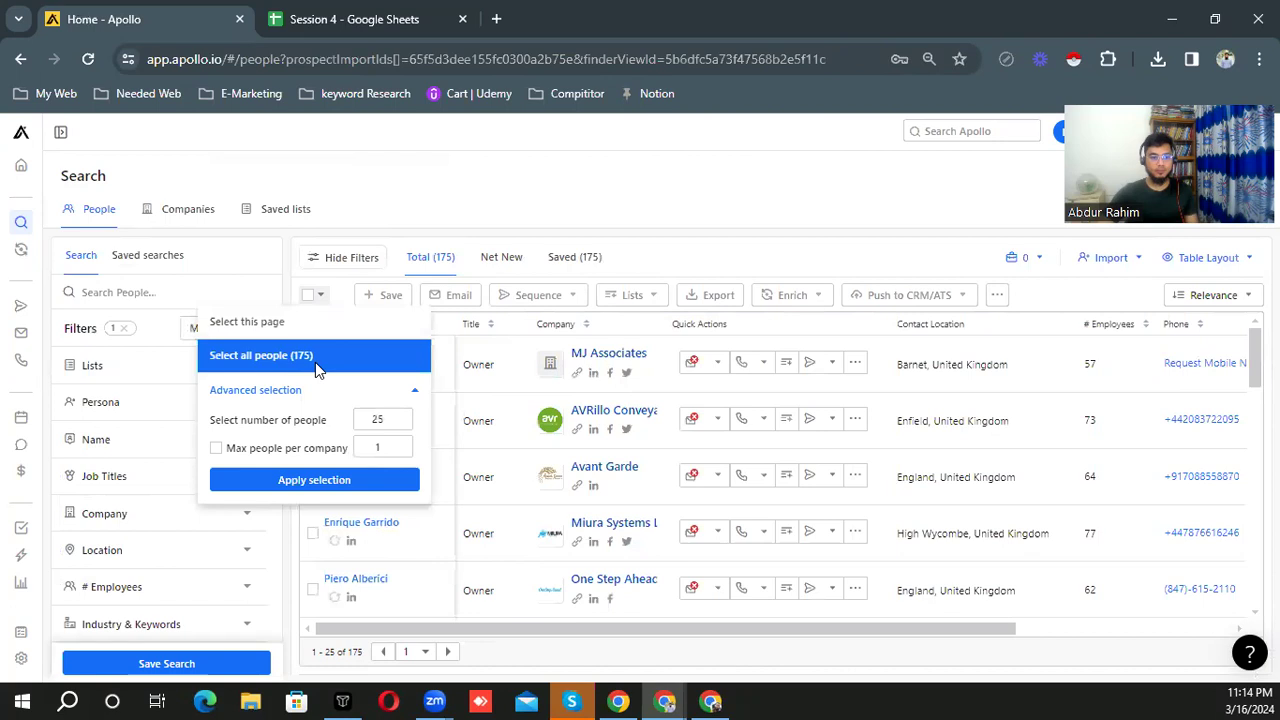
pyautogui.click(315, 362)
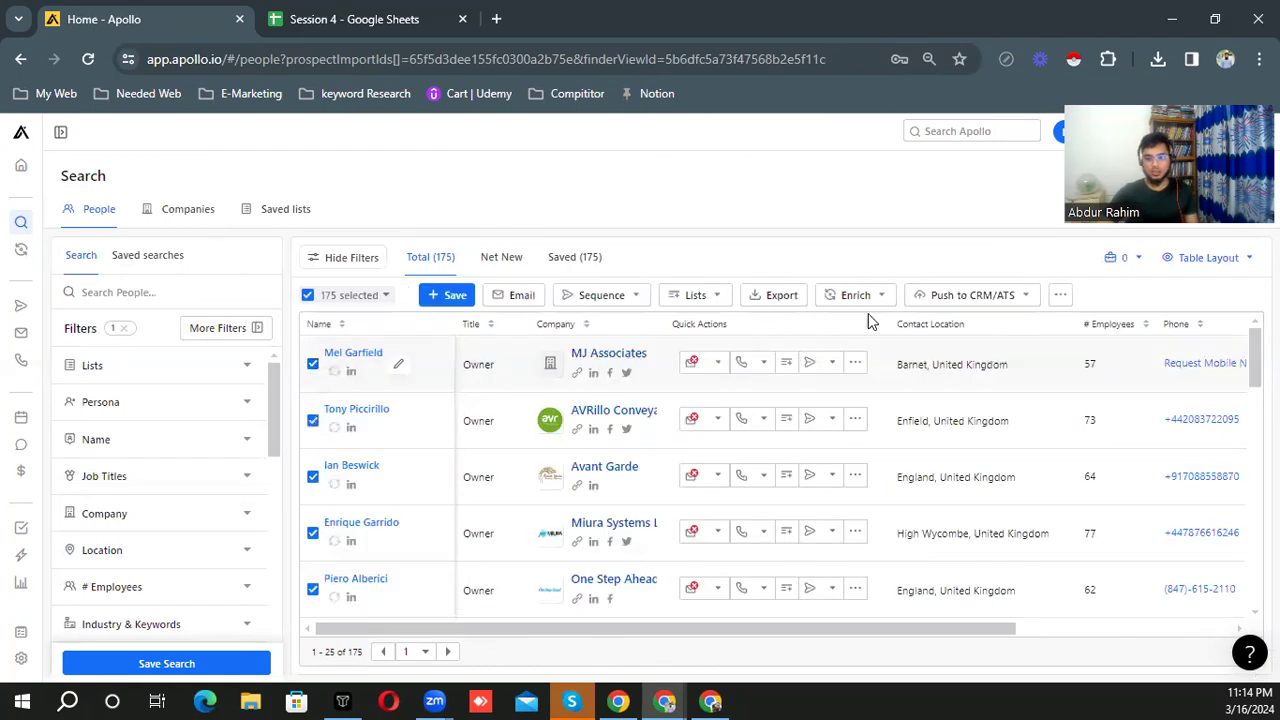
pyautogui.click(855, 297)
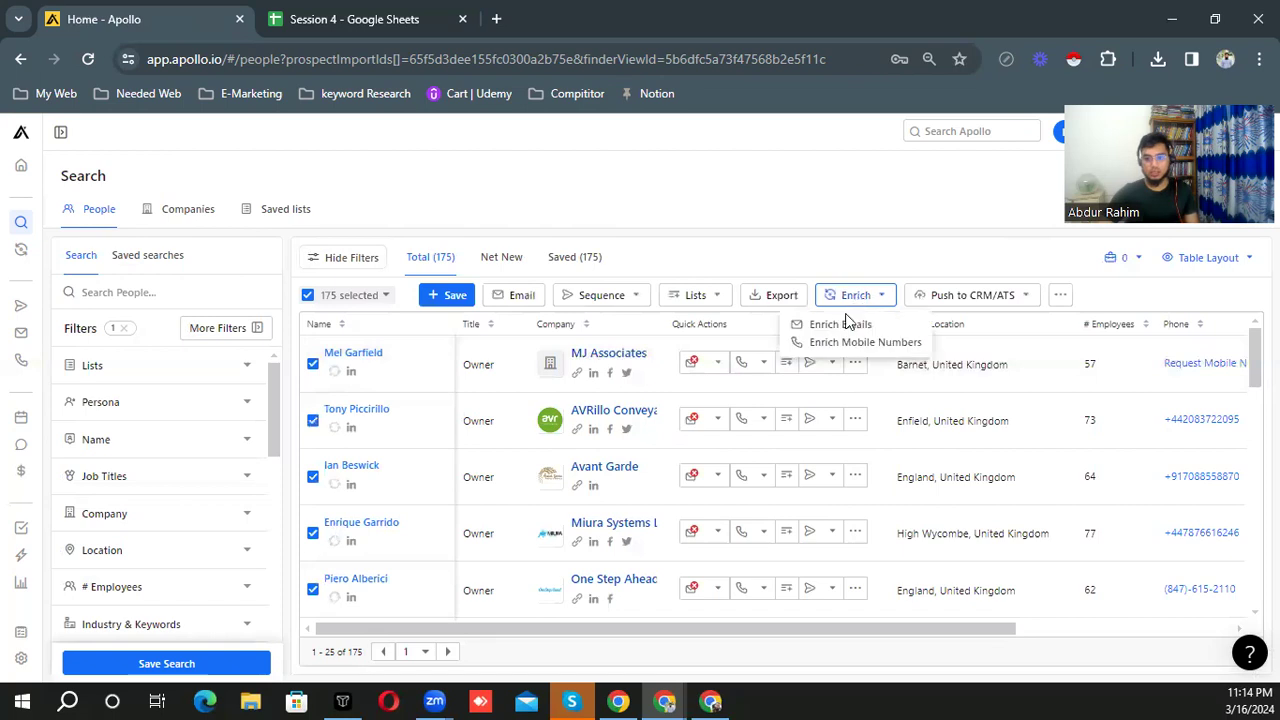
pyautogui.click(812, 328)
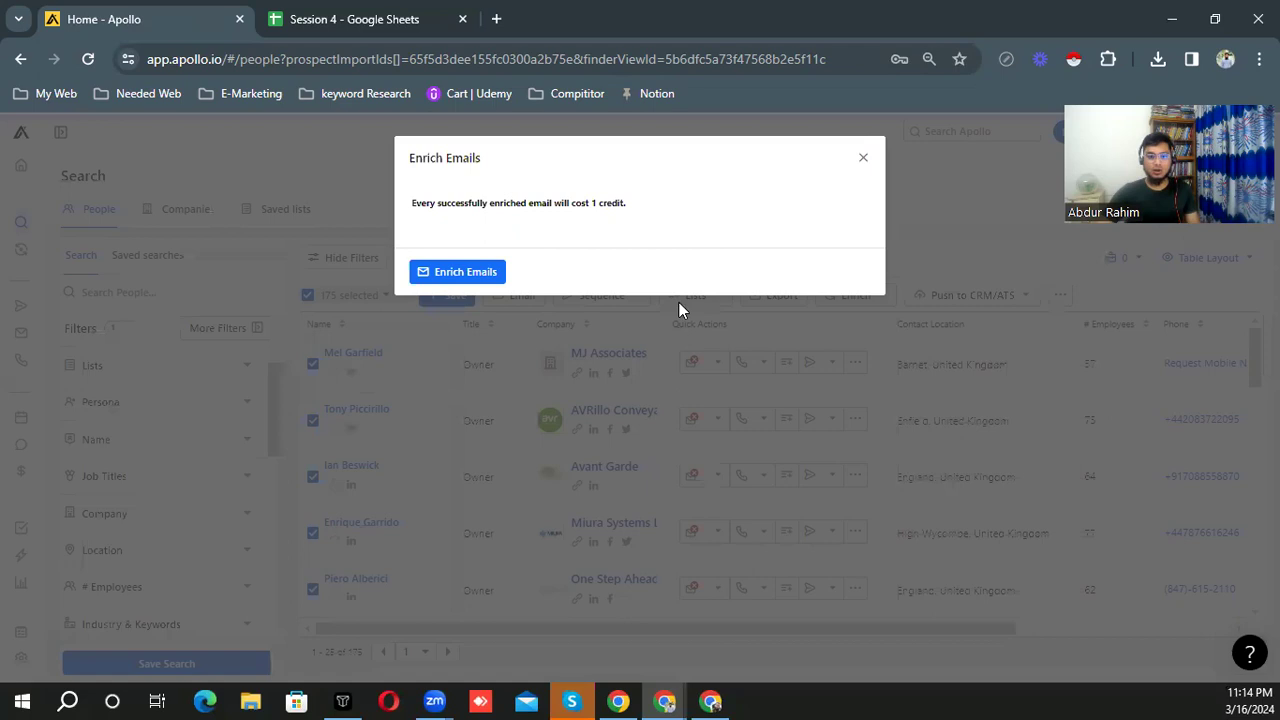
pyautogui.press('Return')
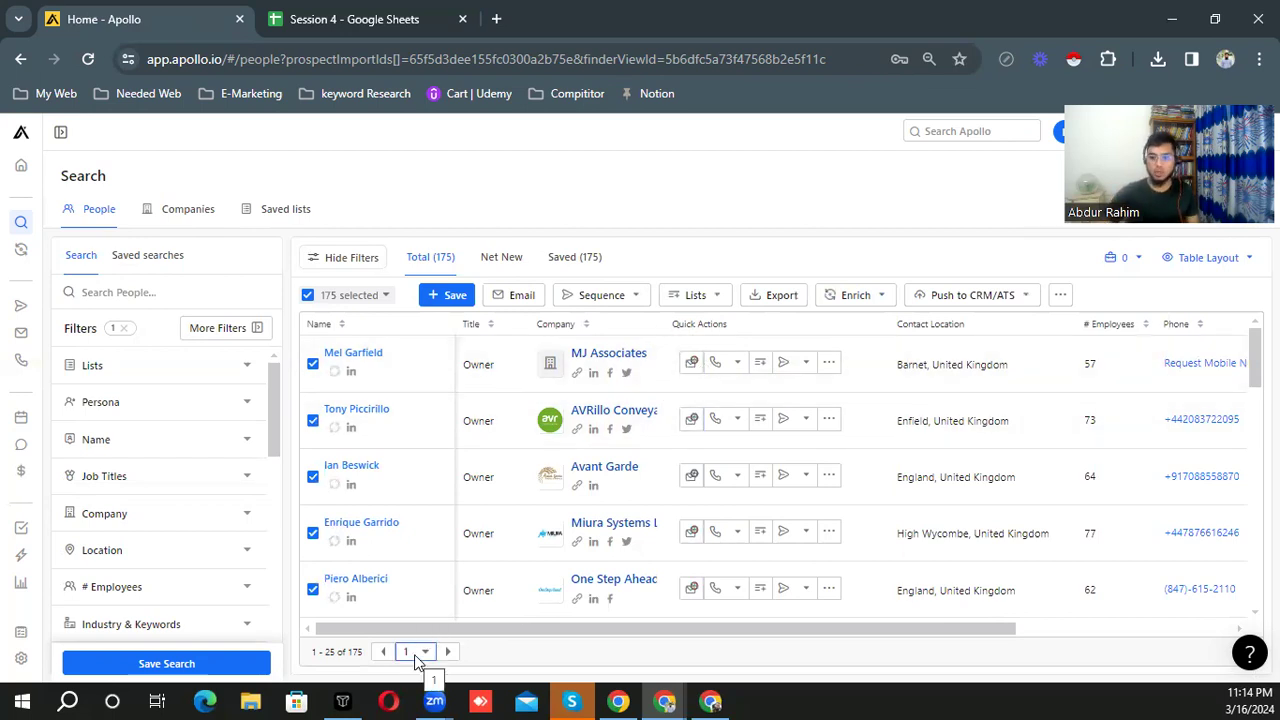
# - Check the email status of the enriched contacts on page 2, and return to page 1
pyautogui.click(418, 653)
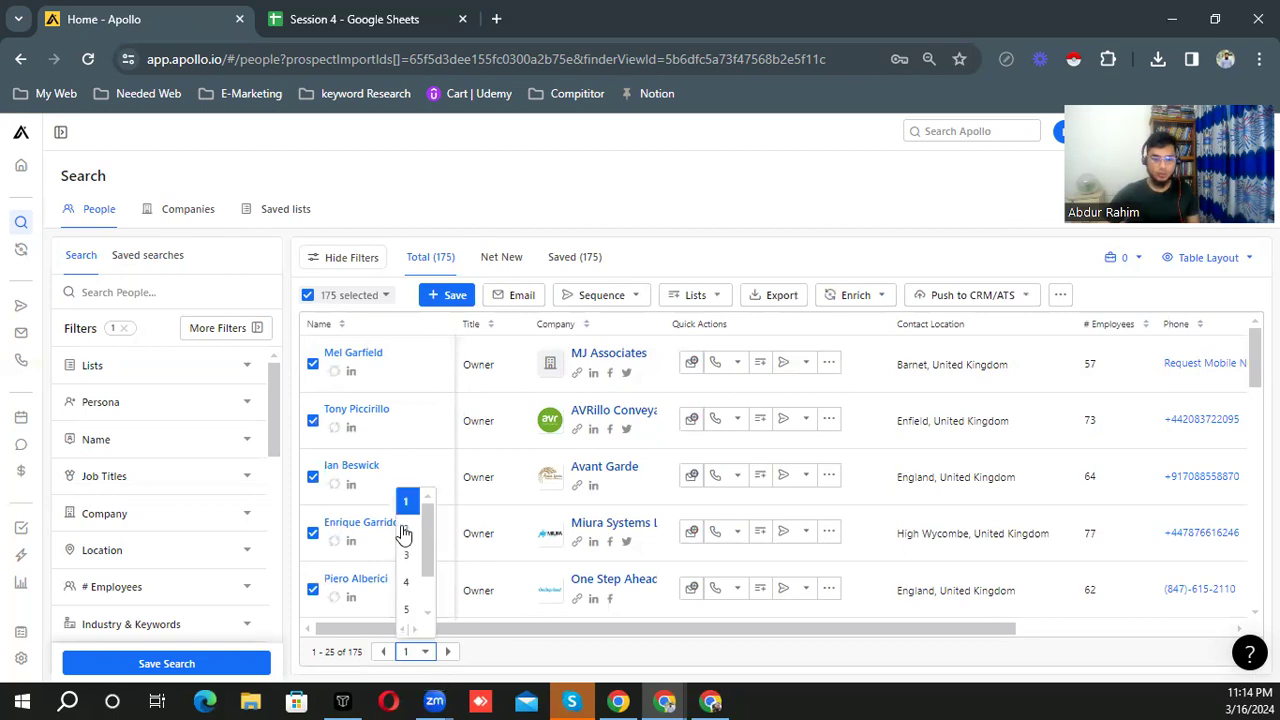
pyautogui.click(445, 650)
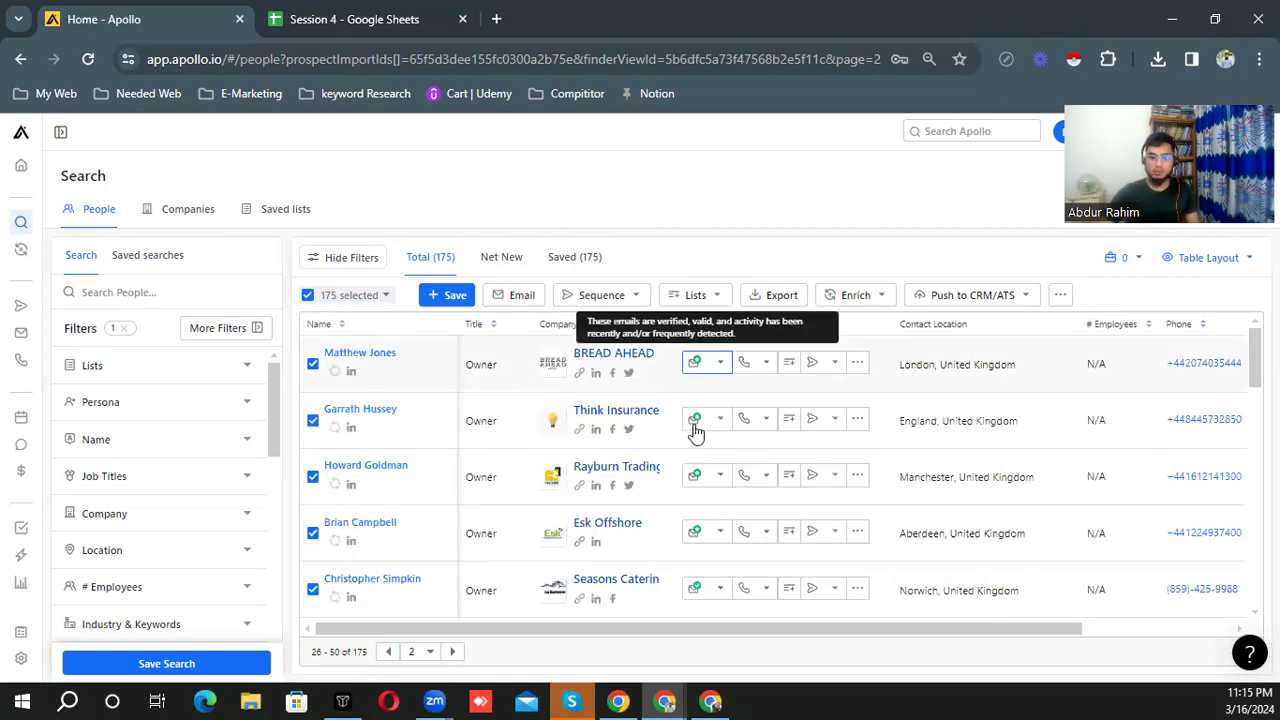
pyautogui.click(420, 651)
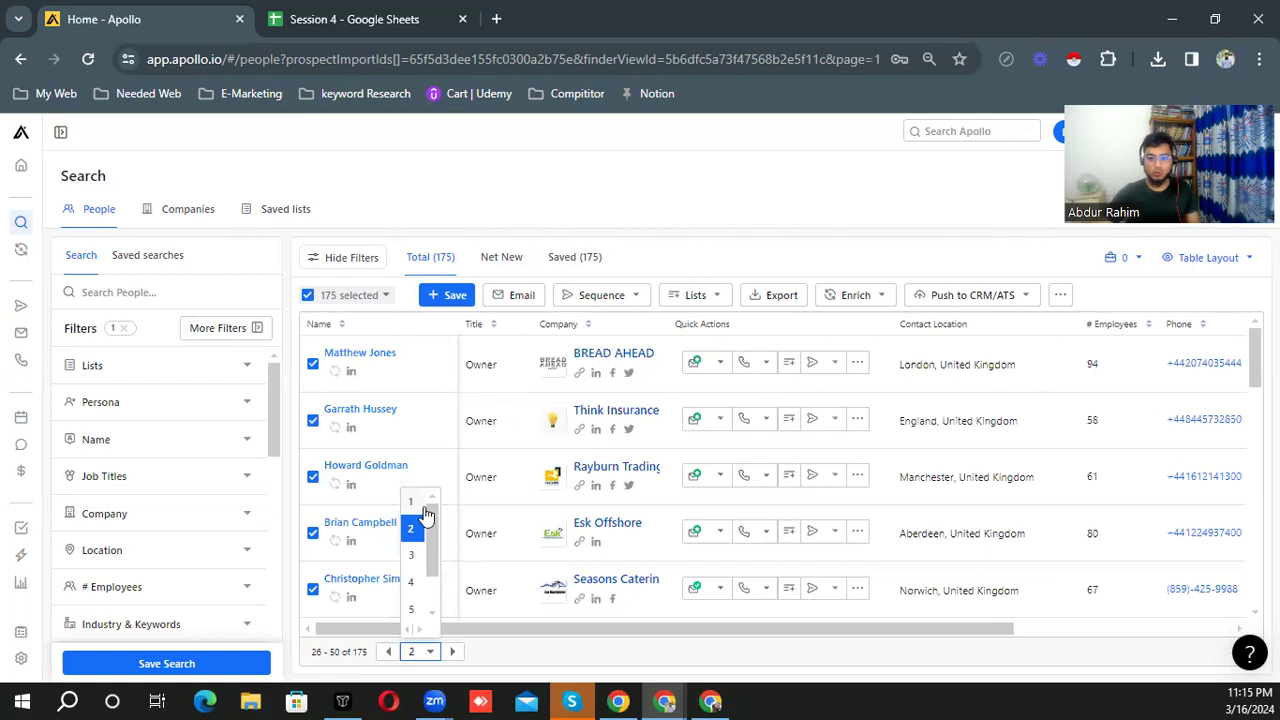
pyautogui.press('Up')
pyautogui.press('Return')
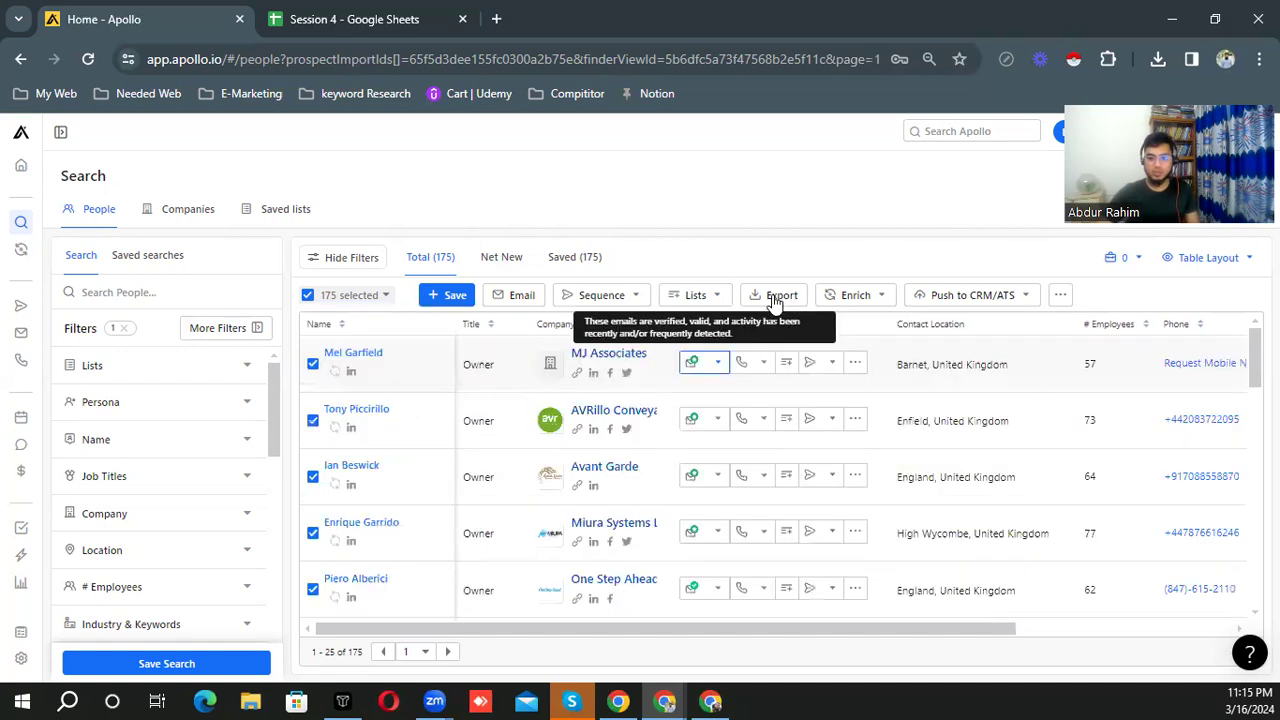
# - Export the selected records to CSV with all emails included and download the finished file
pyautogui.click(790, 305)
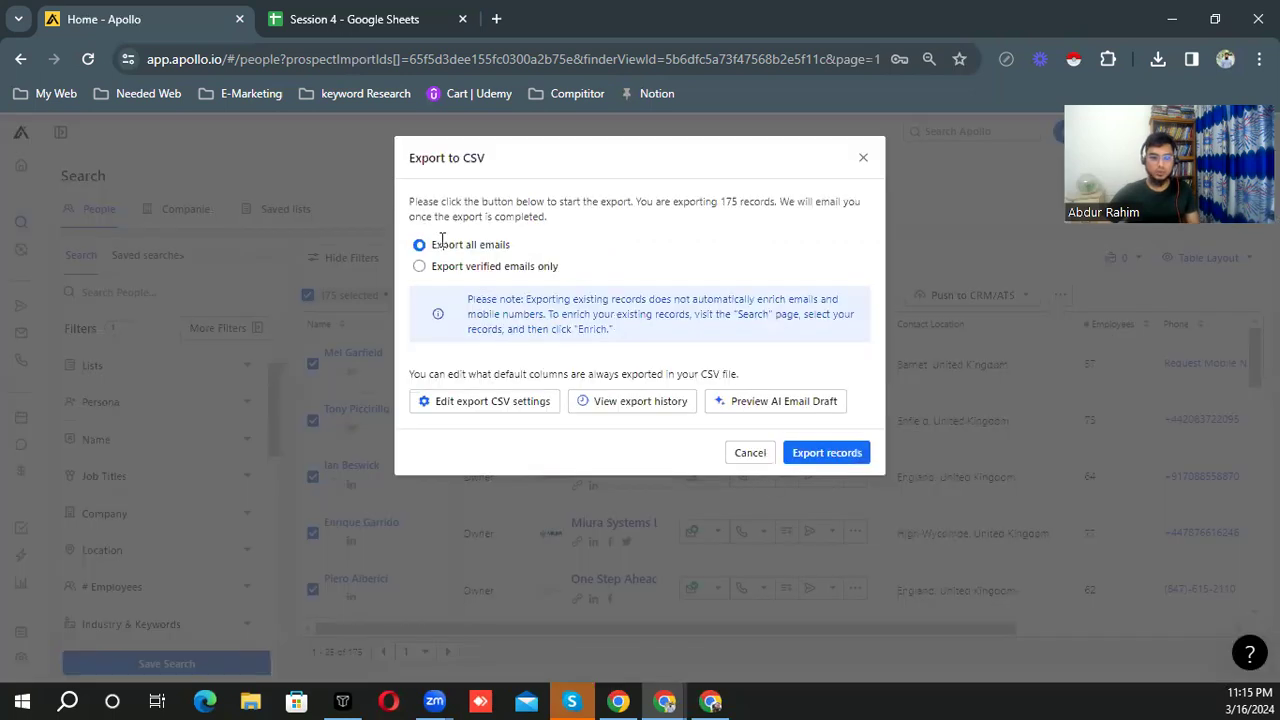
pyautogui.click(812, 451)
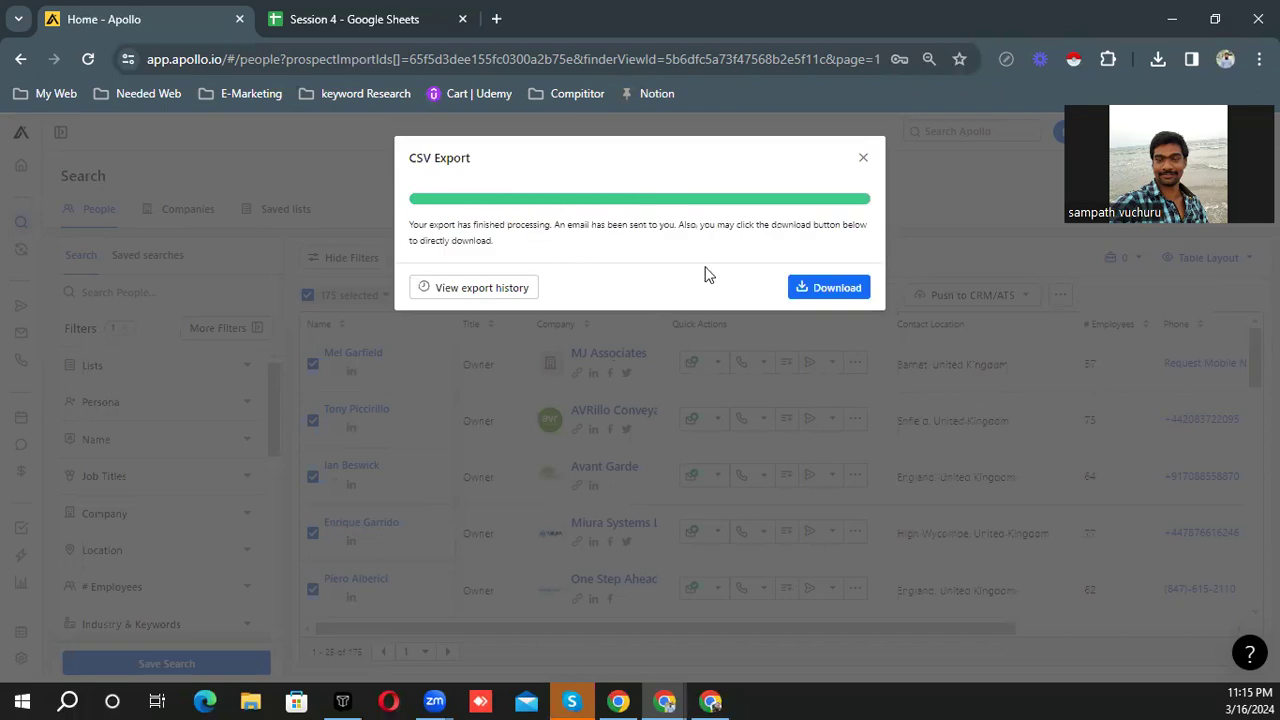
pyautogui.click(828, 292)
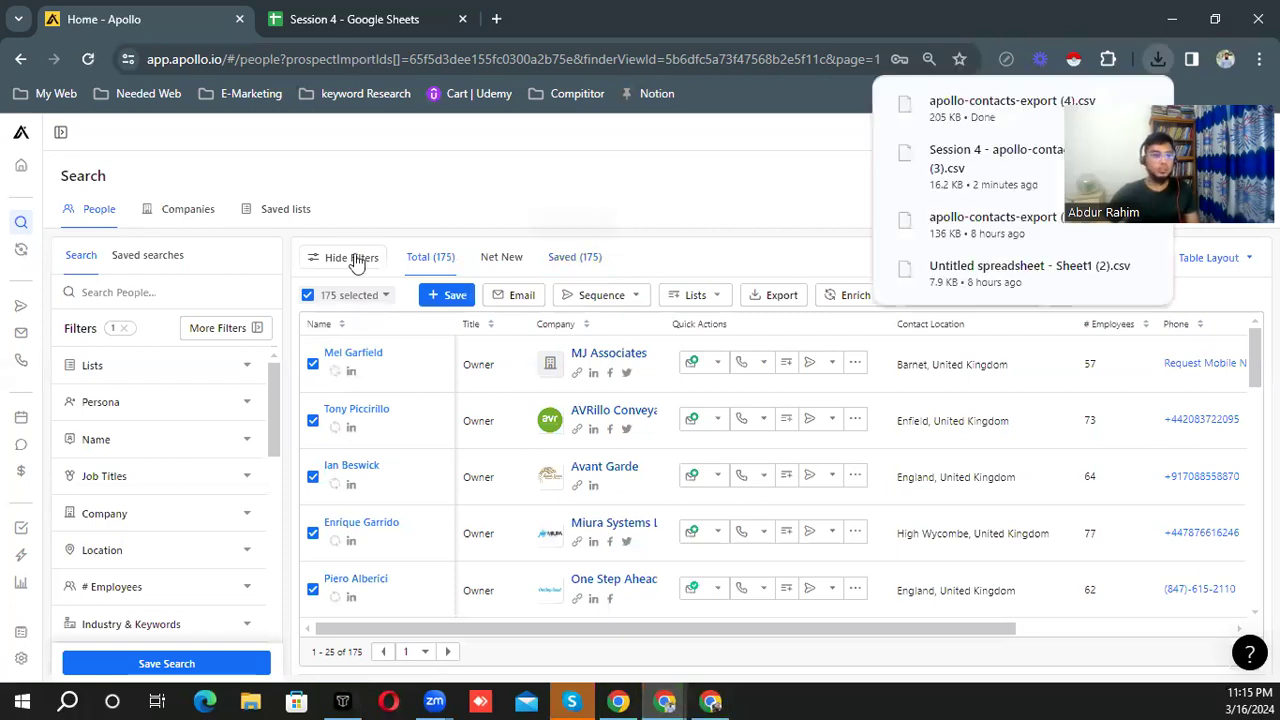
# - Switch to the Session 4 spreadsheet in Google Sheets and clear the entire sheet's contents
pyautogui.click(1212, 22)
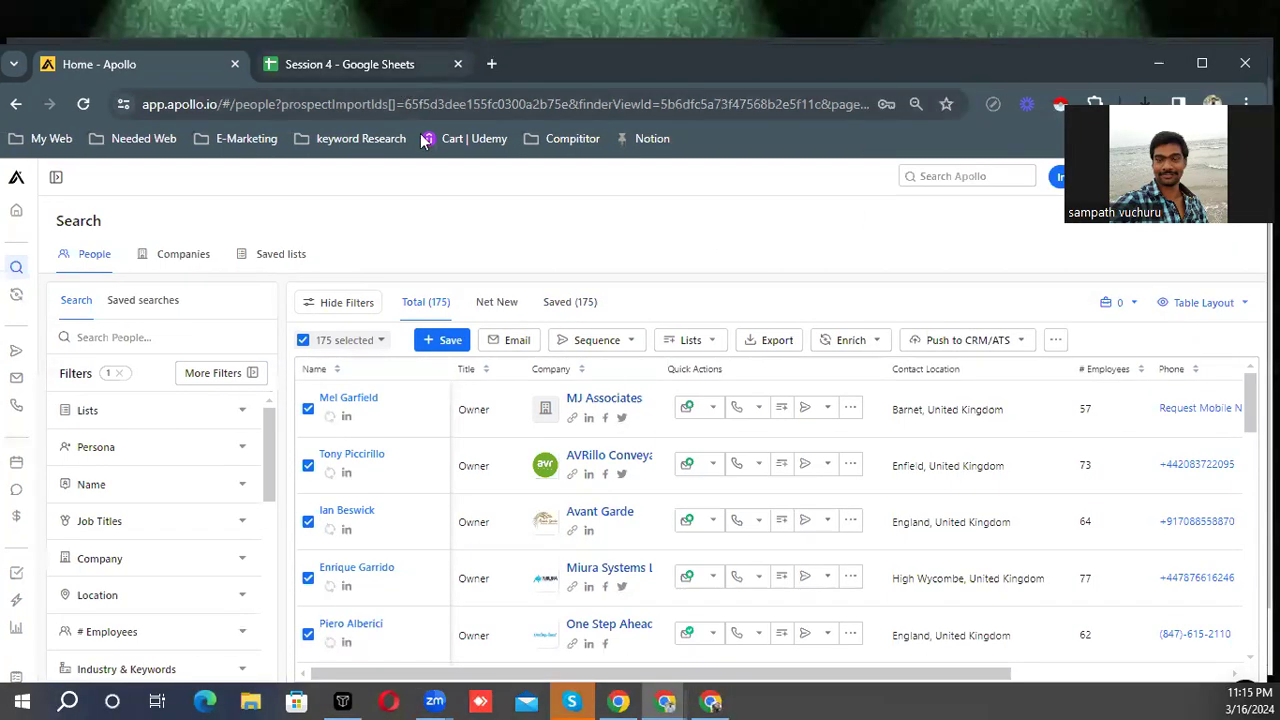
pyautogui.hotkey('ctrl', 'Tab')
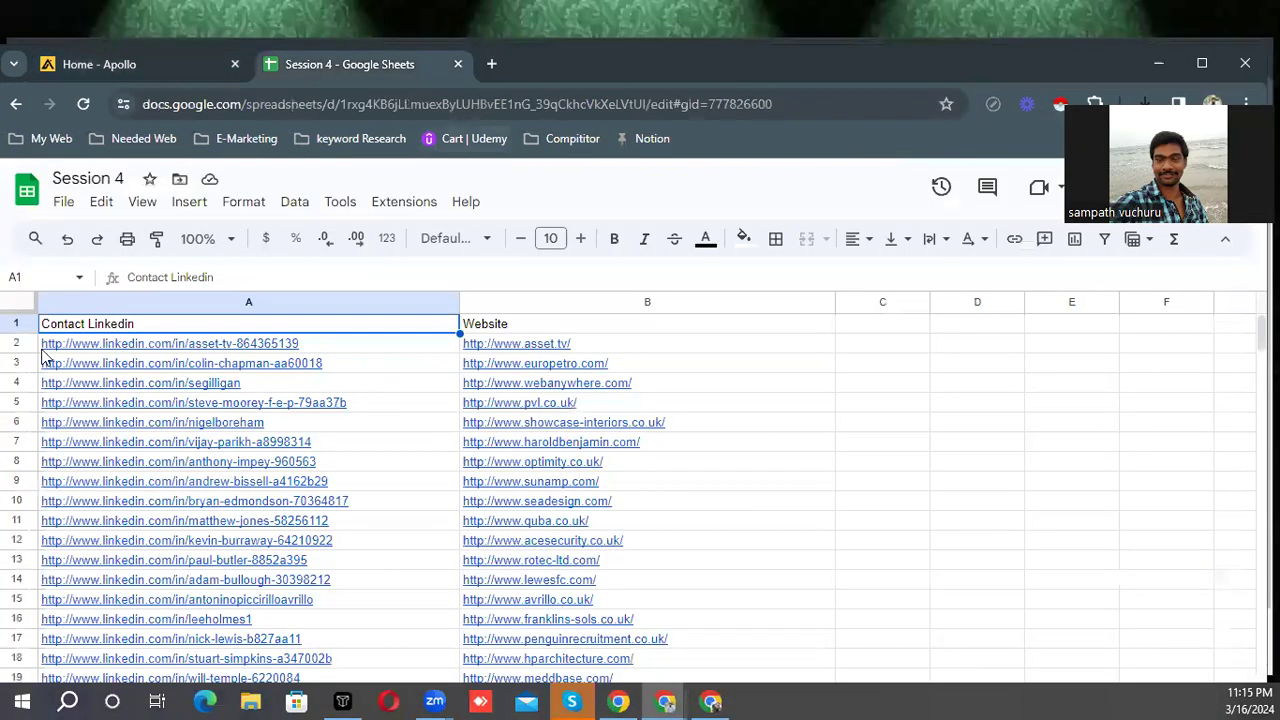
pyautogui.click(14, 305)
pyautogui.press('Delete')
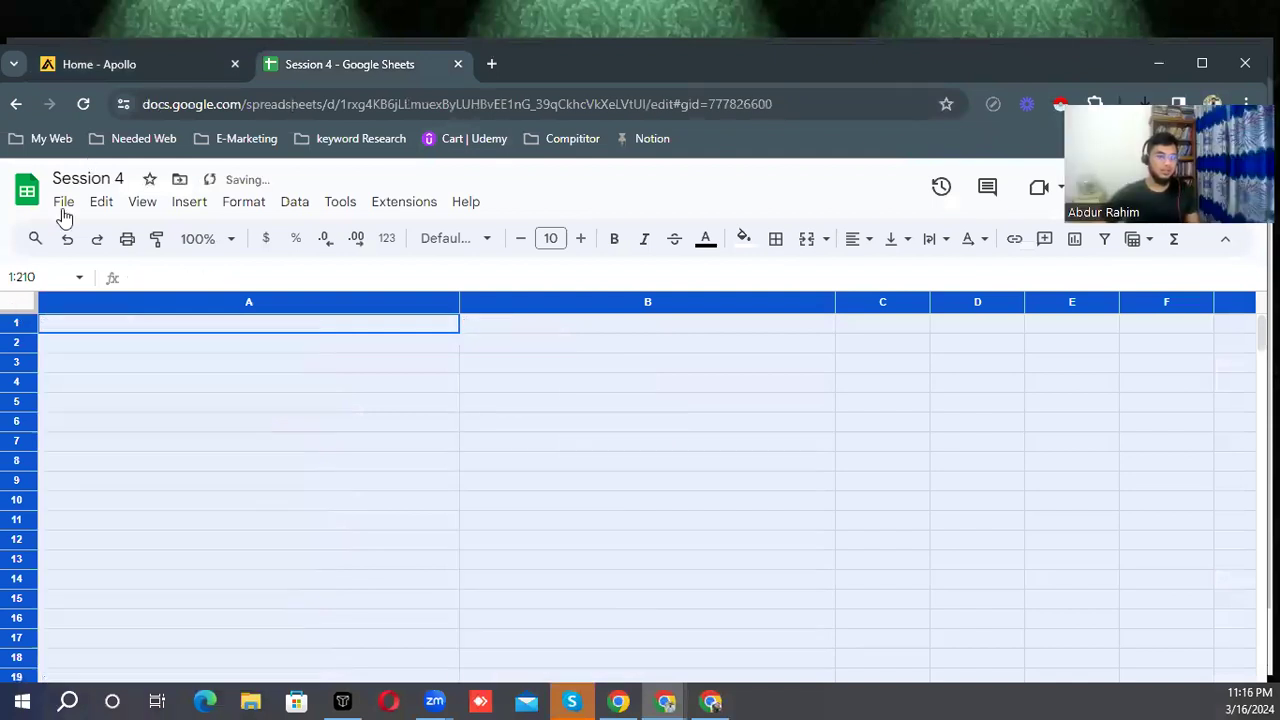
# - Upload apollo-contacts-export (4) from Downloads as the file to import into the Session 4 spreadsheet
pyautogui.click(63, 210)
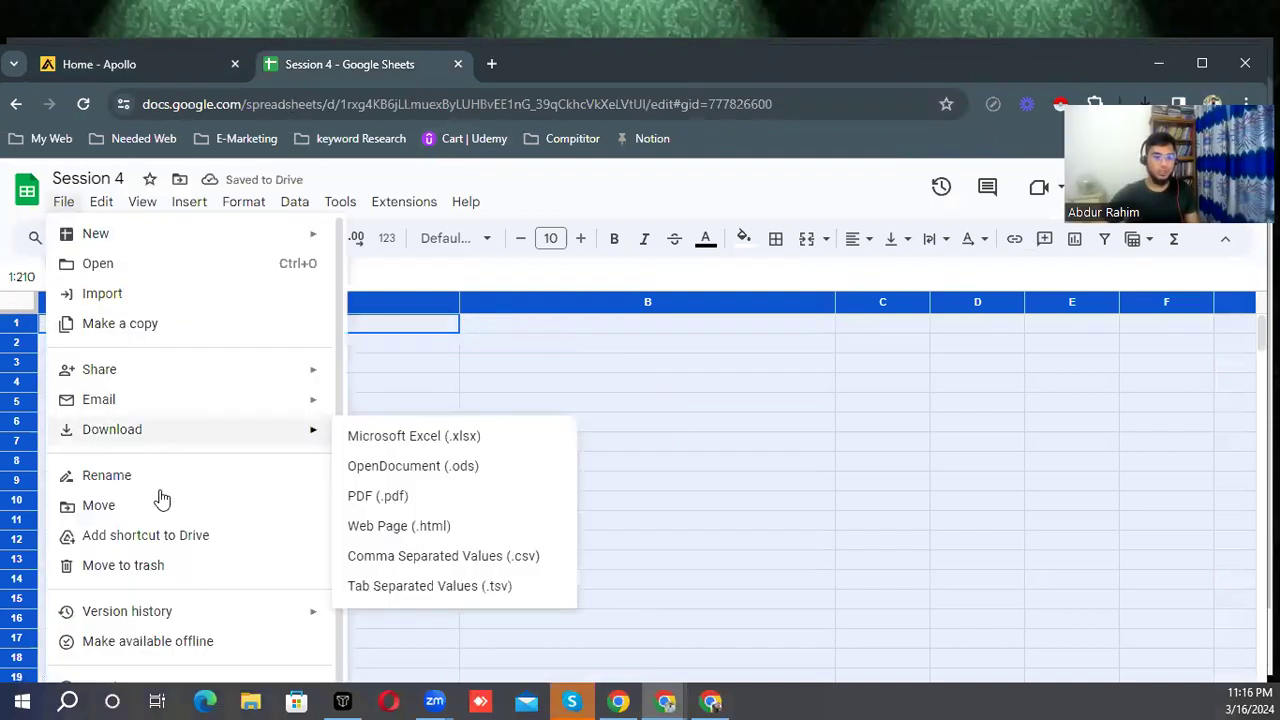
pyautogui.scroll(-1, 166, 383)
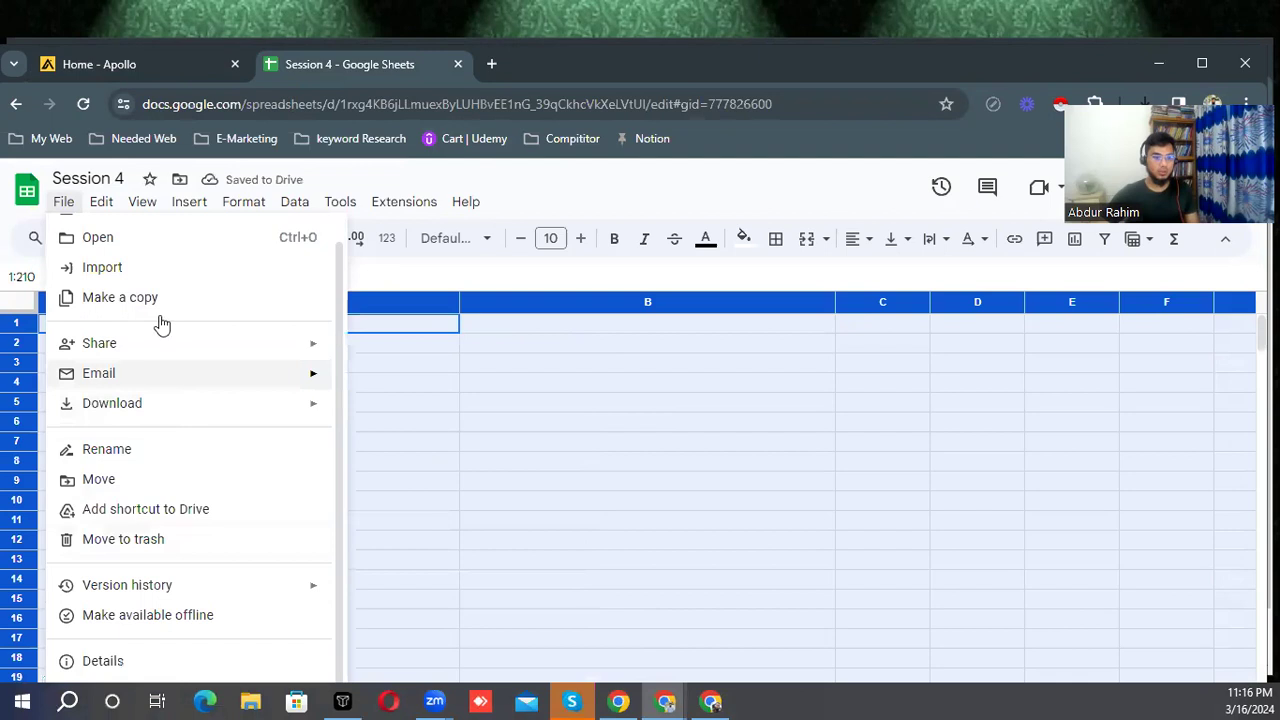
pyautogui.scroll(1, 128, 305)
pyautogui.press('Return')
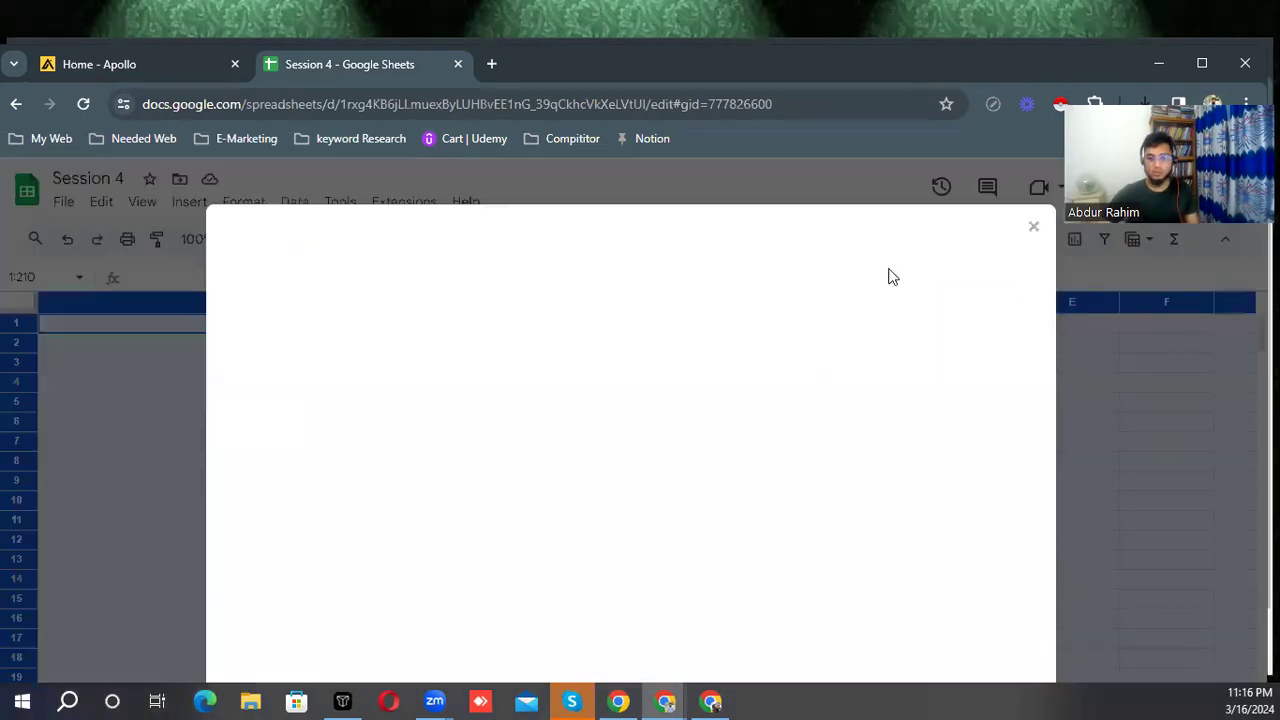
pyautogui.click(512, 297)
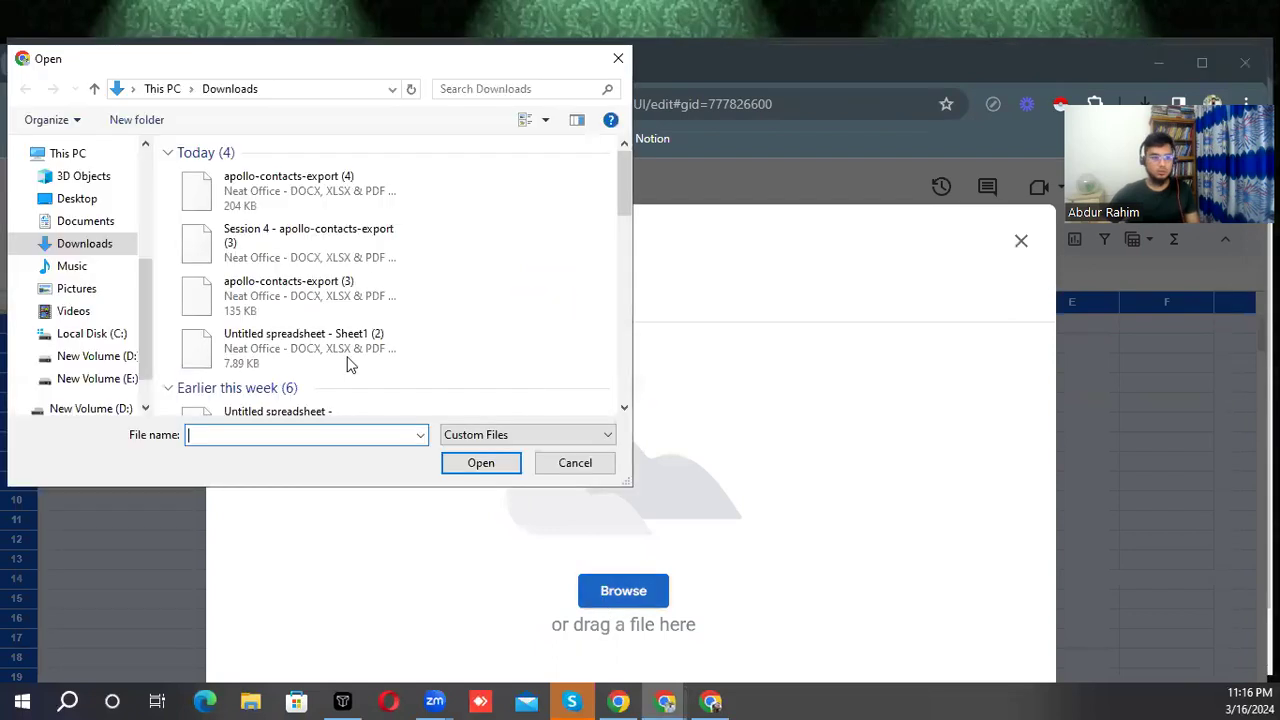
pyautogui.click(502, 466)
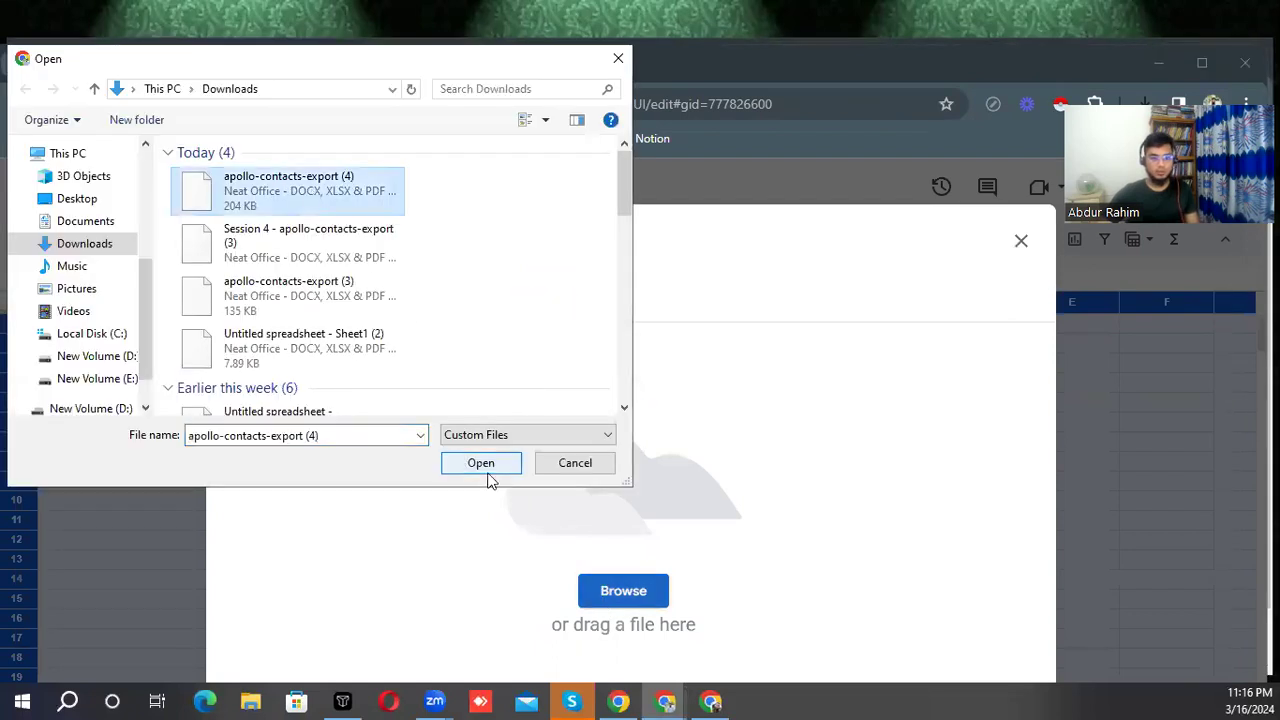
pyautogui.click(493, 465)
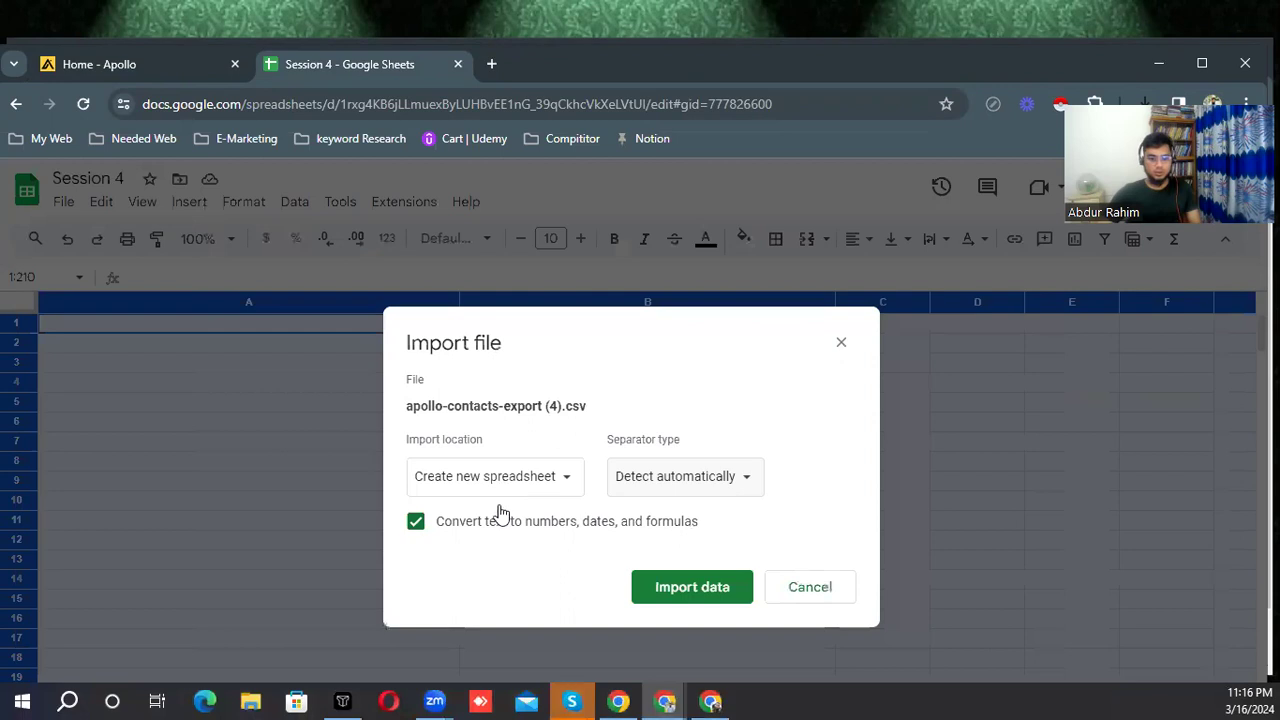
# - Set the import location to Replace spreadsheet and import the data
pyautogui.click(500, 488)
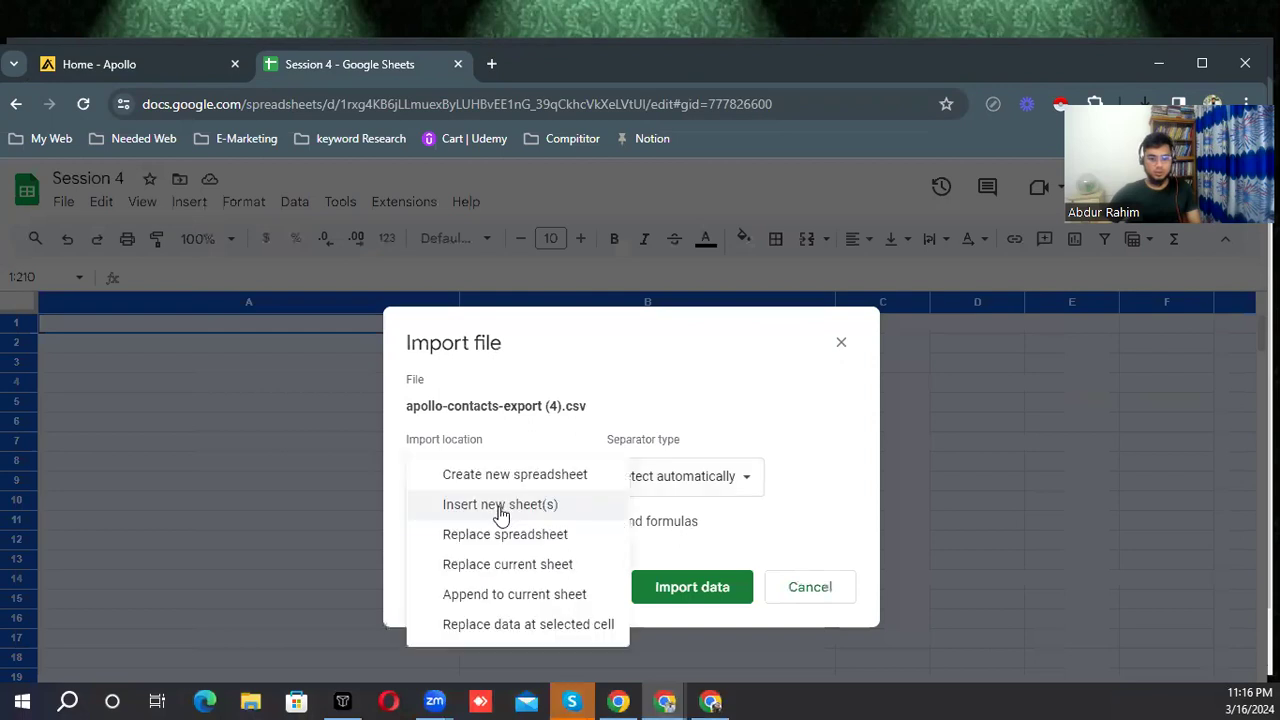
pyautogui.press('Return')
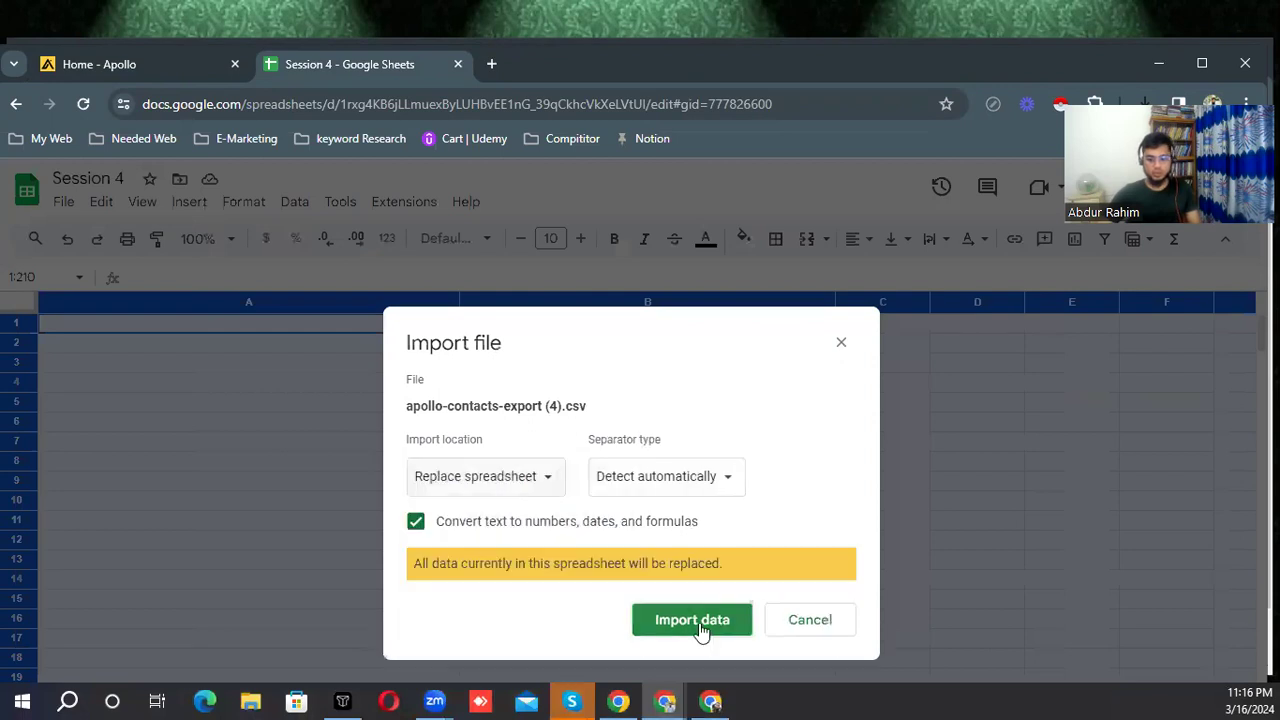
pyautogui.click(700, 622)
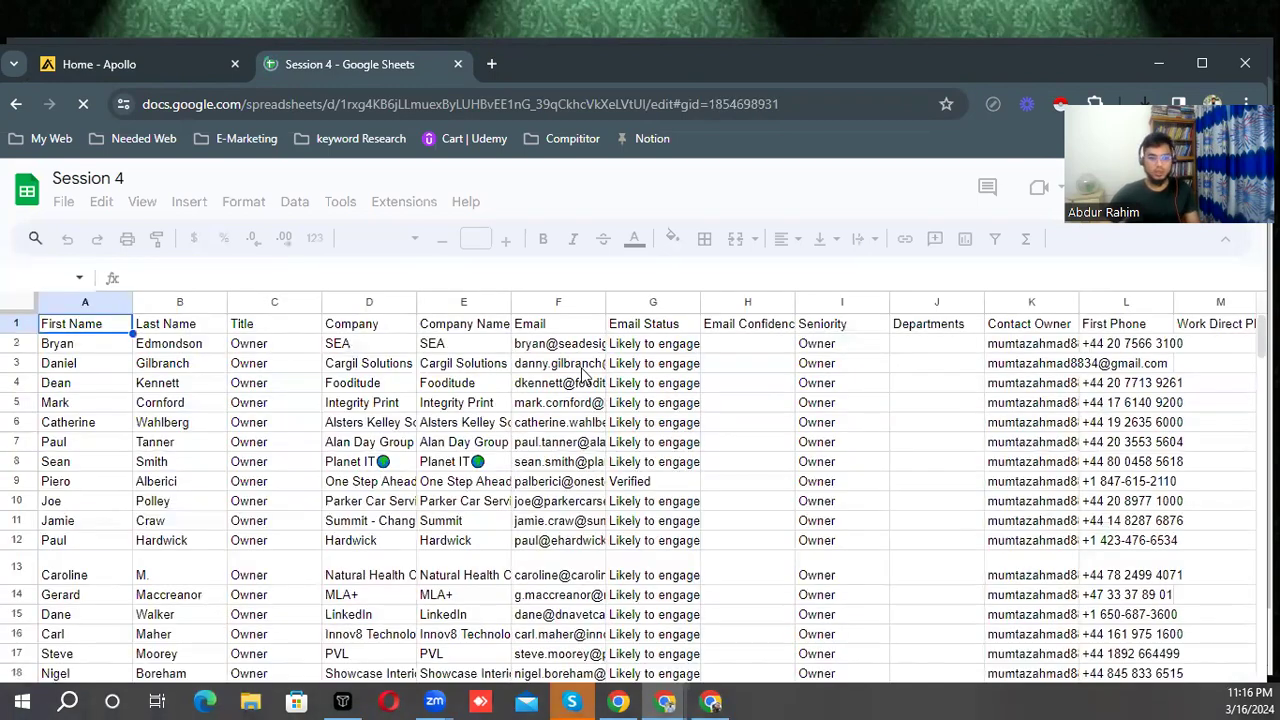
# - Examine the Email, Email Status and Company cells in the first rows of the imported data
pyautogui.click(576, 345)
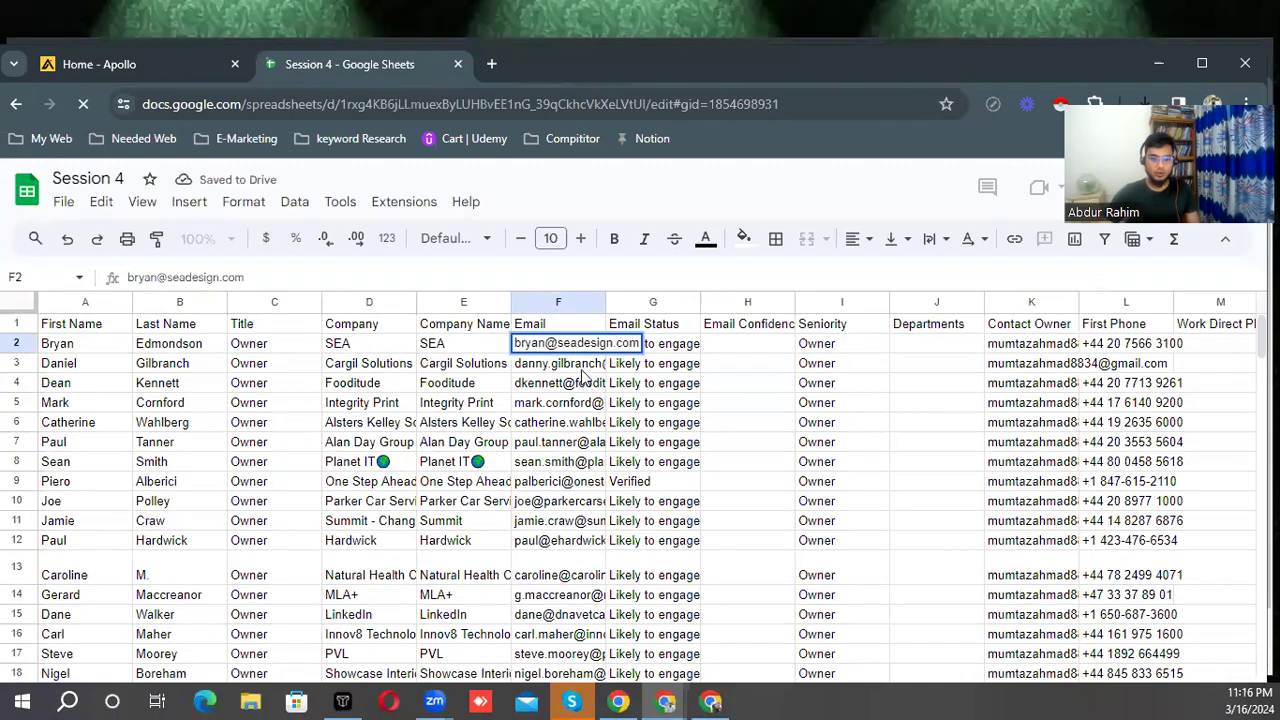
pyautogui.press('Down')
pyautogui.press('Down')
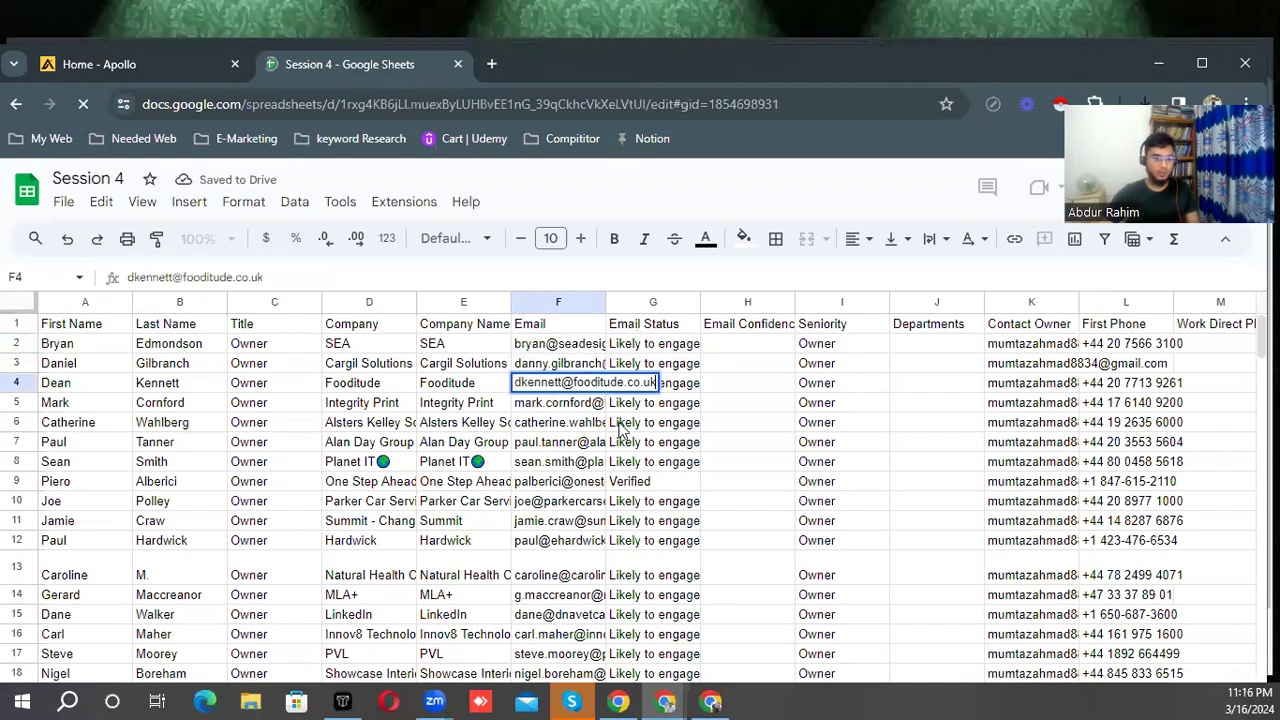
pyautogui.press('Down')
pyautogui.press('Down')
pyautogui.press('Right')
pyautogui.click(378, 368)
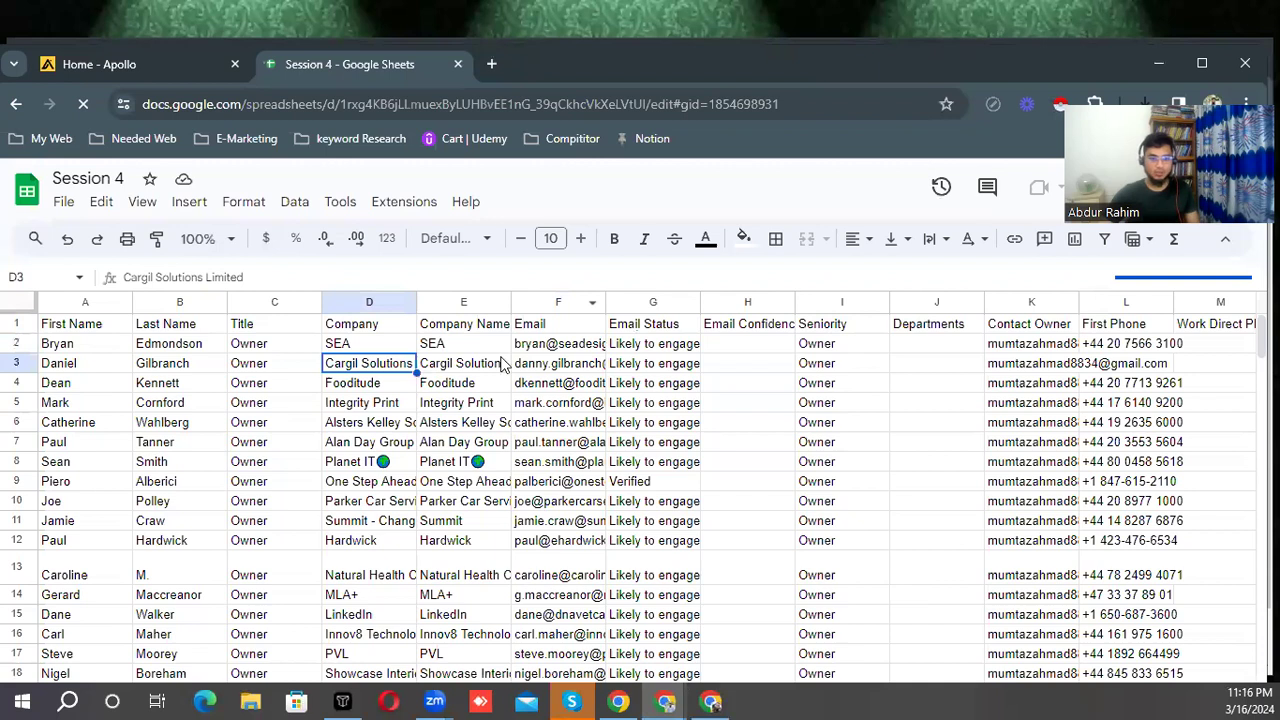
# - Maximize the window and examine the column headings across the imported sheet, from First Name to the Primary Intent columns
pyautogui.press('Right')
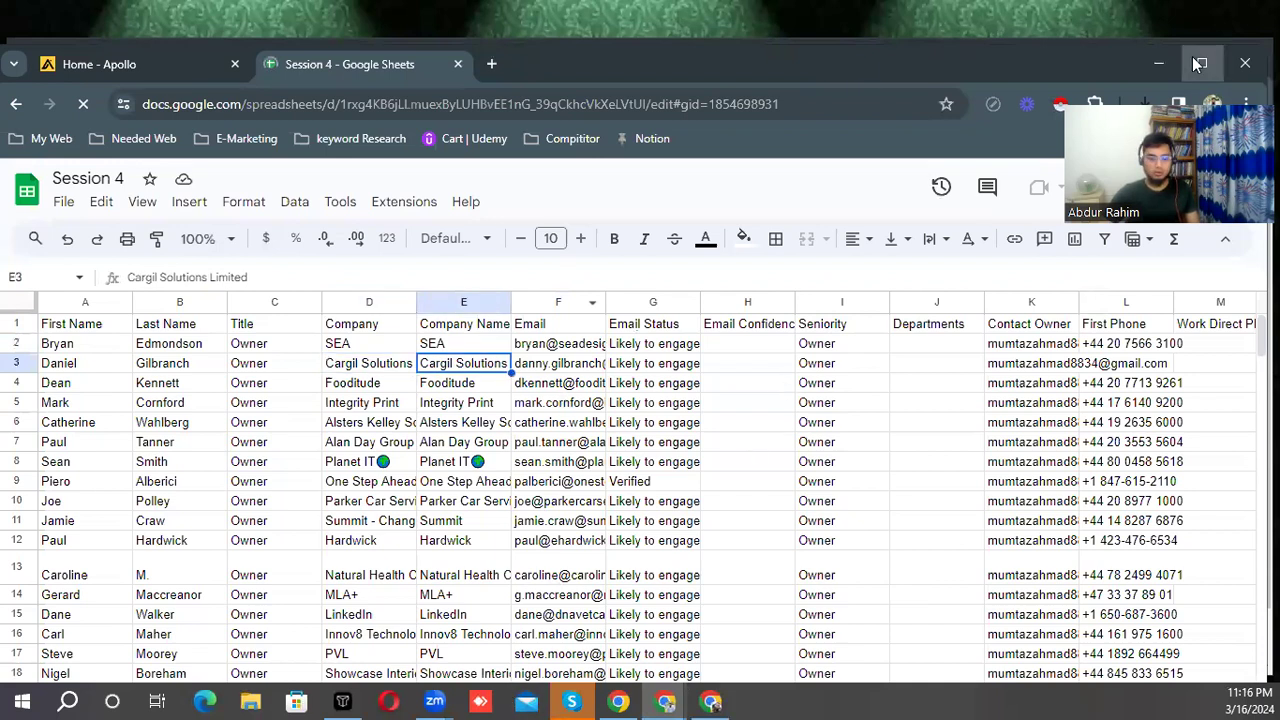
pyautogui.press('super+Up')
pyautogui.hscroll(5, 530, 655)
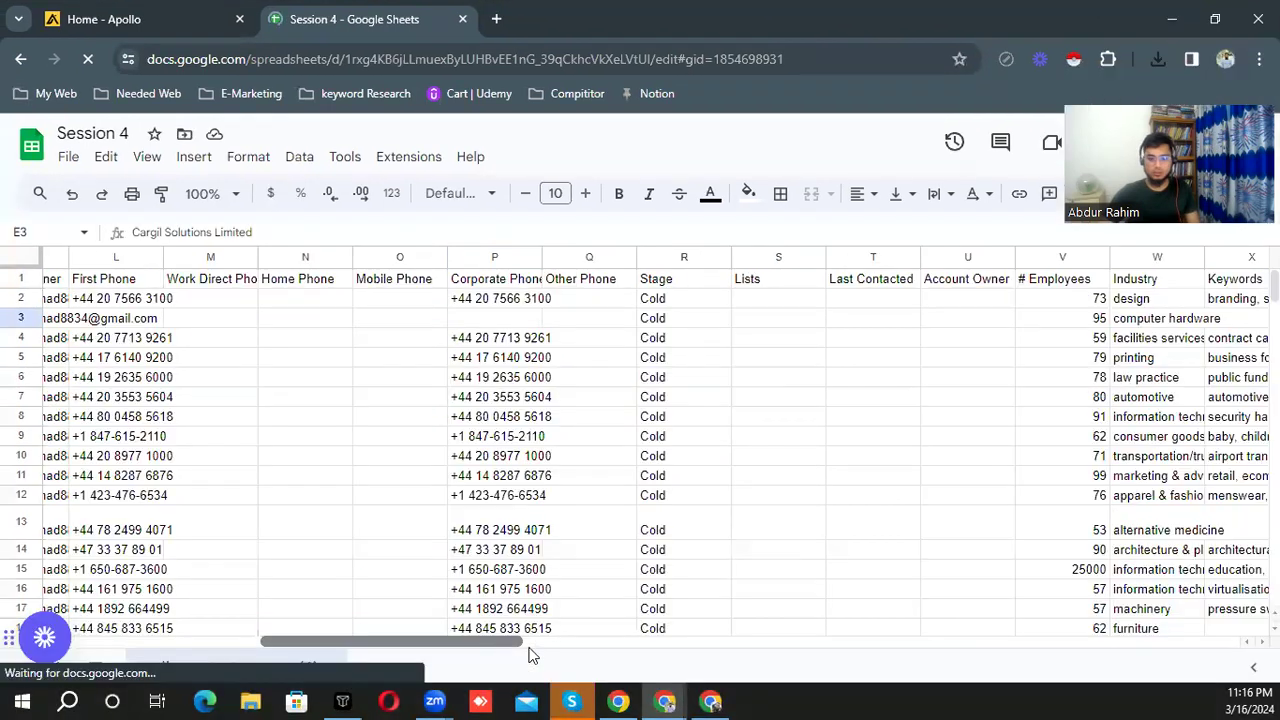
pyautogui.hscroll(10, 744, 655)
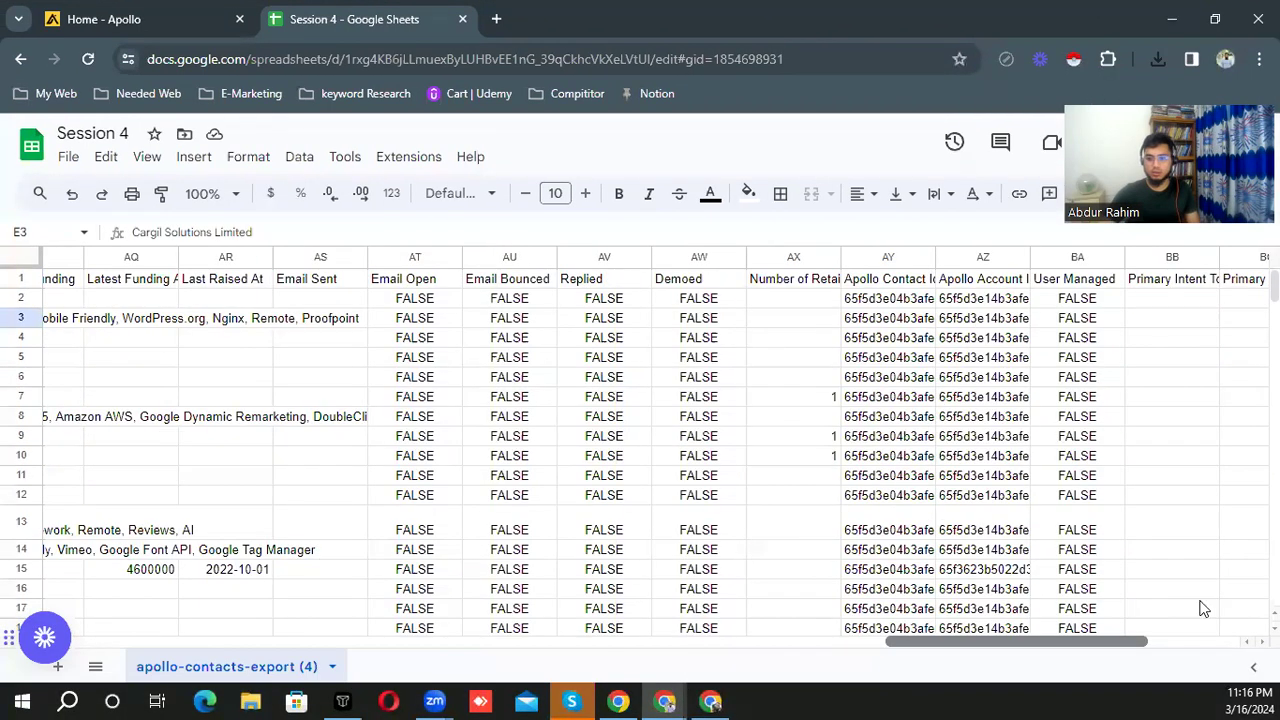
pyautogui.hscroll(2, 742, 609)
pyautogui.hscroll(-15, 288, 618)
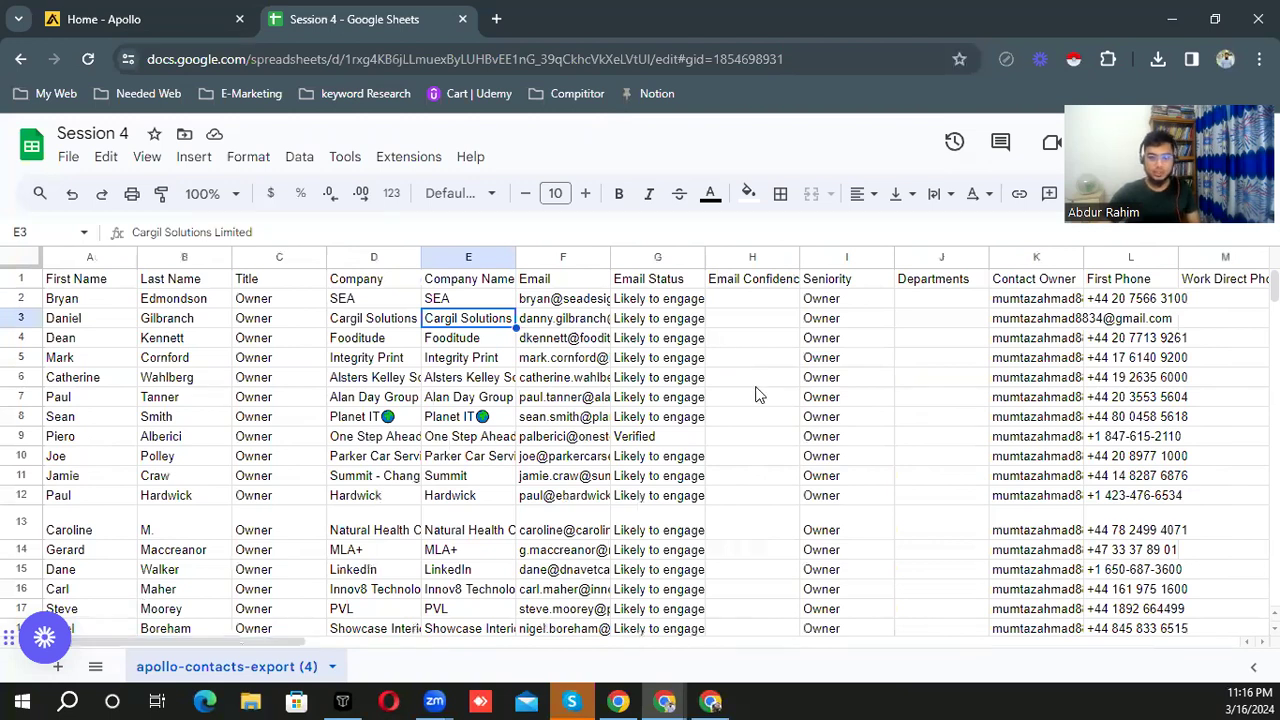
pyautogui.press('Down')
pyautogui.press('Down')
pyautogui.press('Down')
pyautogui.press('Right')
pyautogui.press('Right')
pyautogui.press('Right')
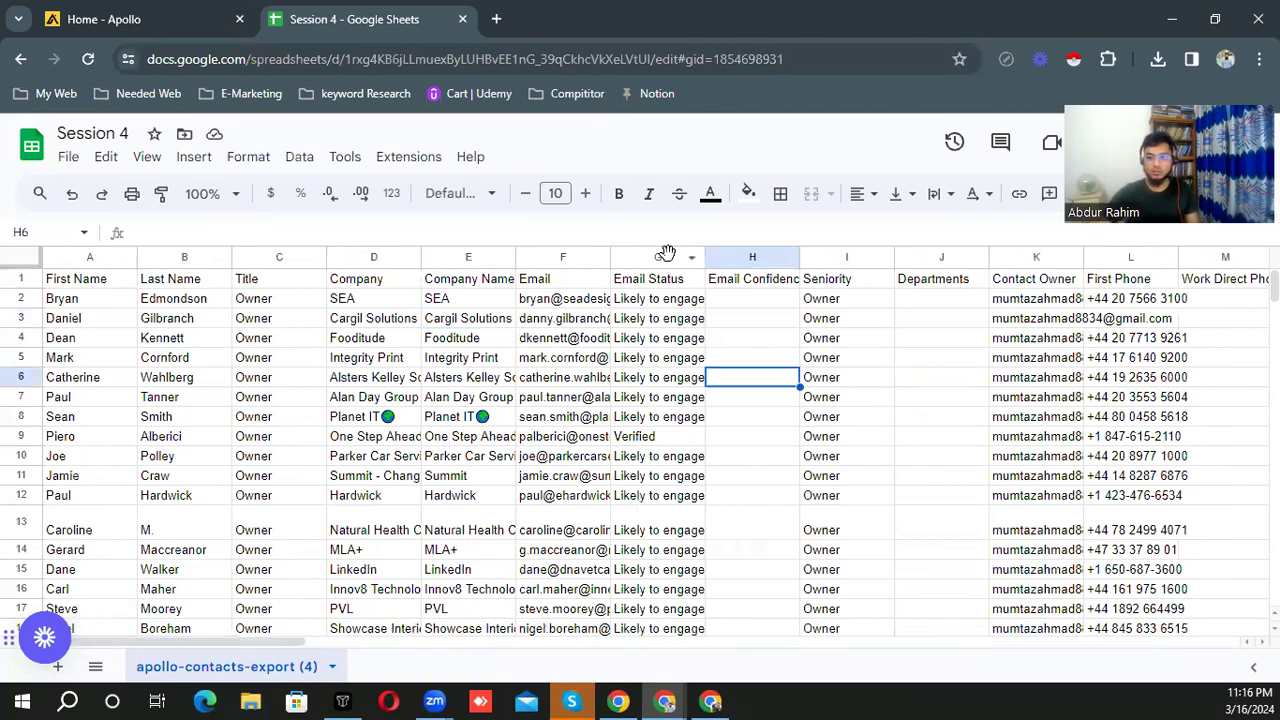
# - Delete columns G to J, covering Email Status, Email Confidence, Seniority and Departments
pyautogui.moveTo(657, 257); pyautogui.dragTo(864, 257)
pyautogui.hotkey('shift', 'Left')
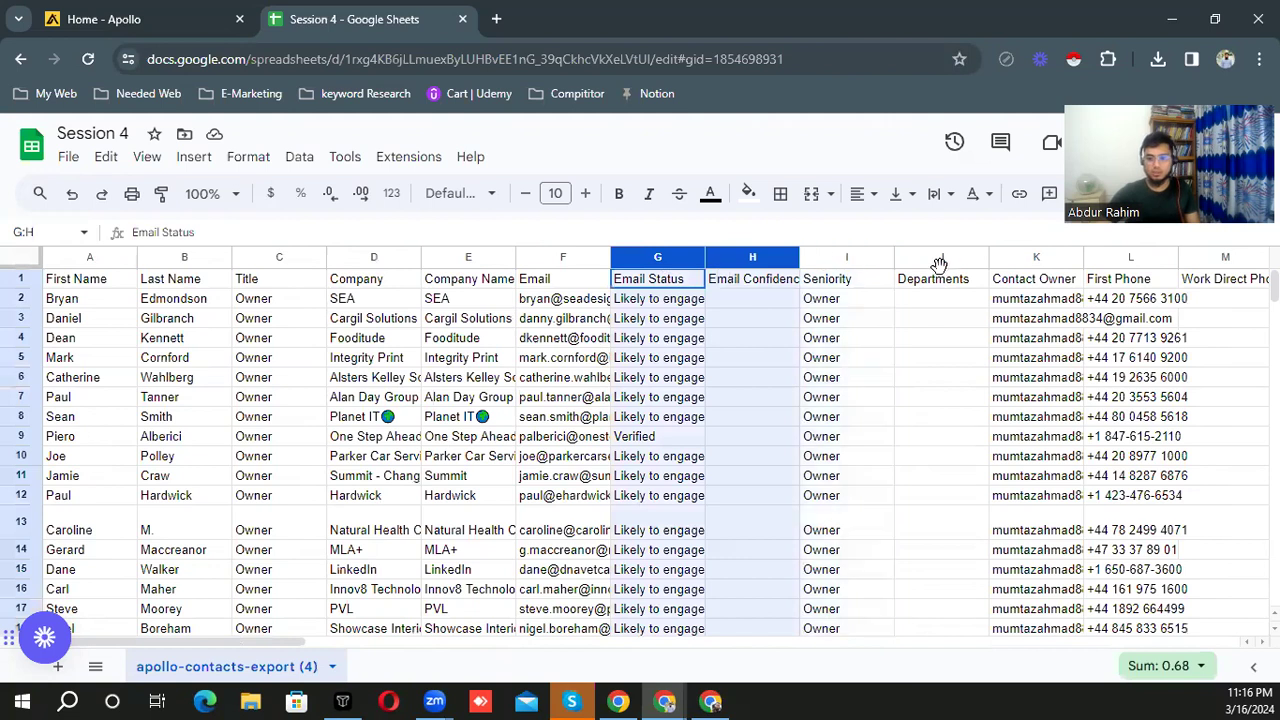
pyautogui.hotkey('shift', 'Right')
pyautogui.hotkey('shift', 'Right')
pyautogui.rightClick(960, 400)
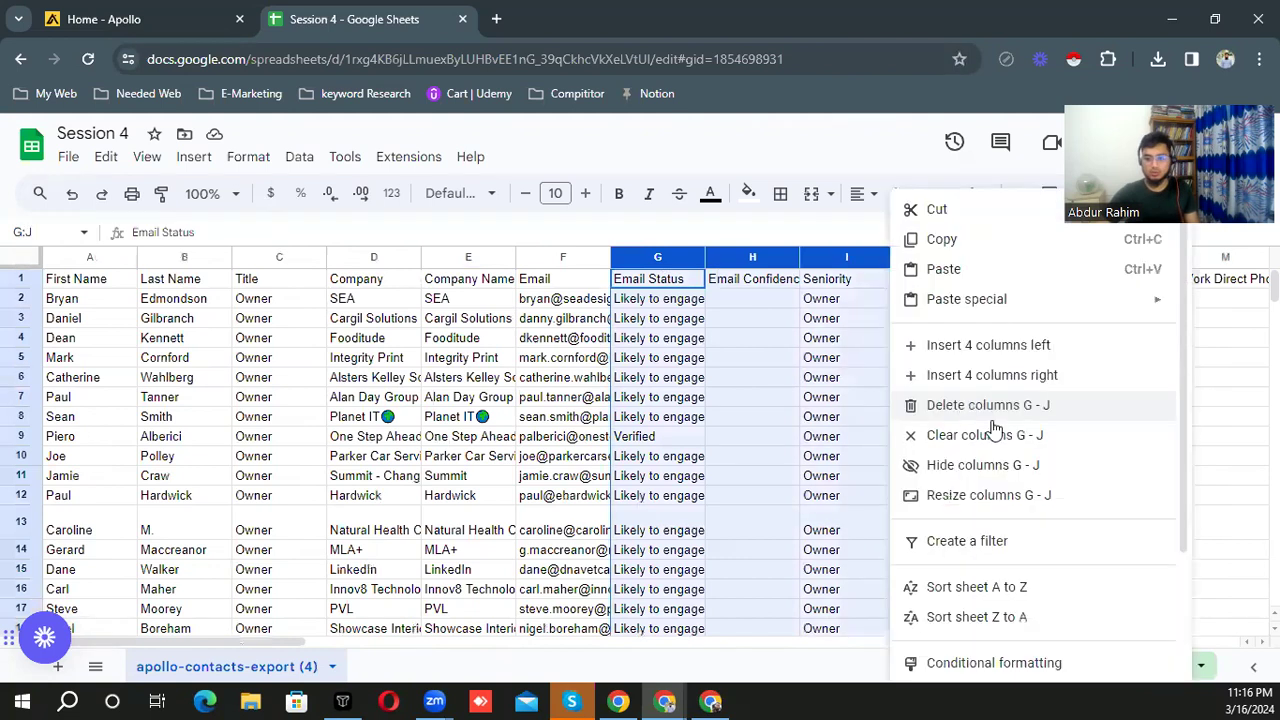
pyautogui.click(905, 404)
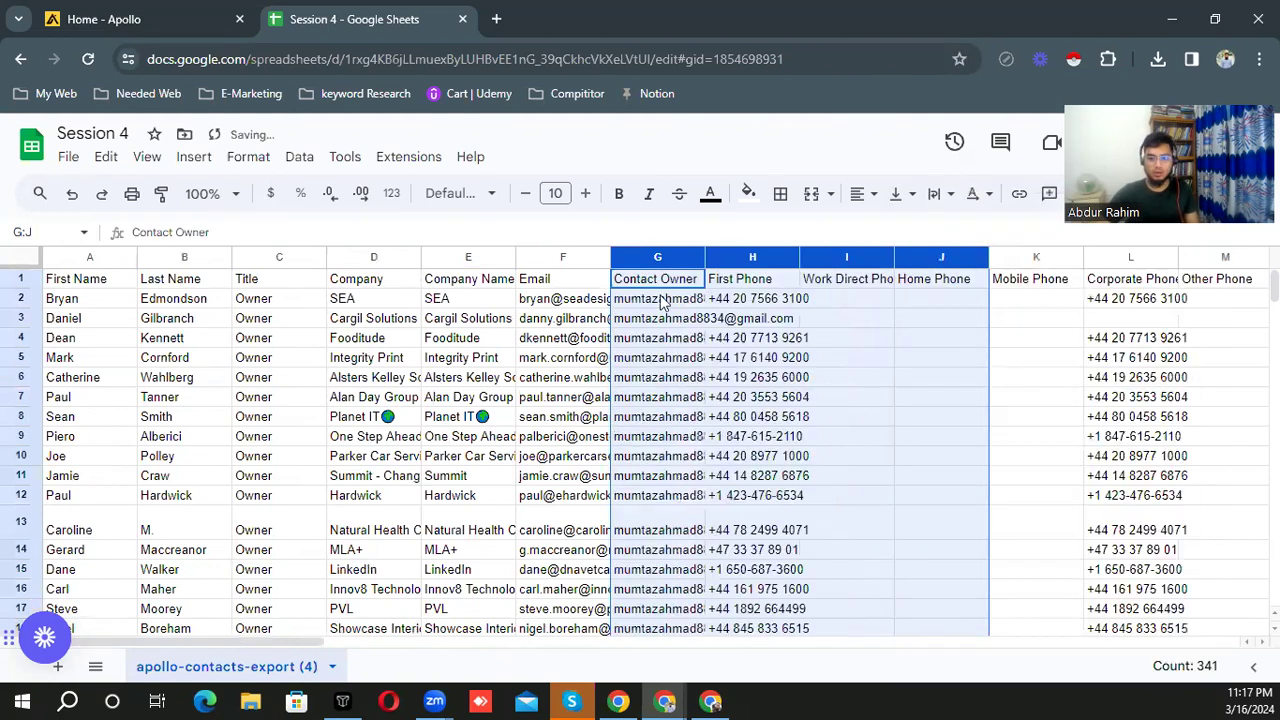
# - Delete the Contact Owner column
pyautogui.click(639, 249)
pyautogui.rightClick(652, 368)
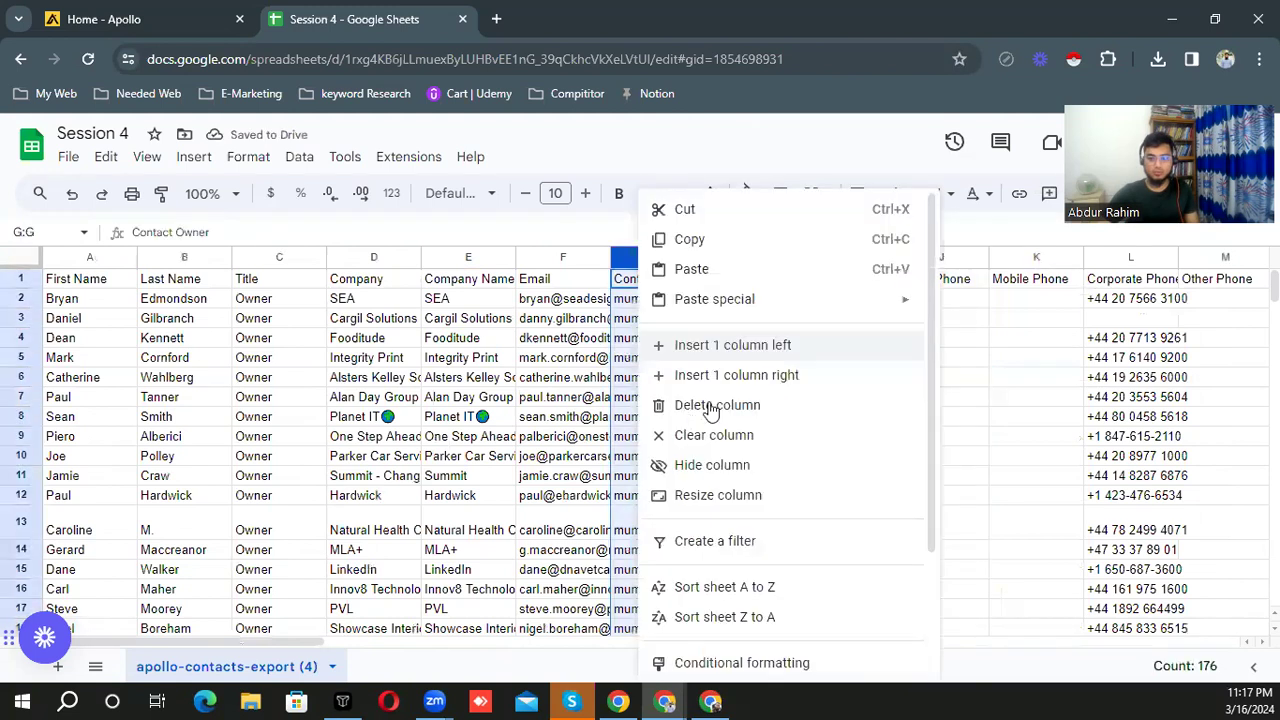
pyautogui.click(838, 401)
pyautogui.click(808, 383)
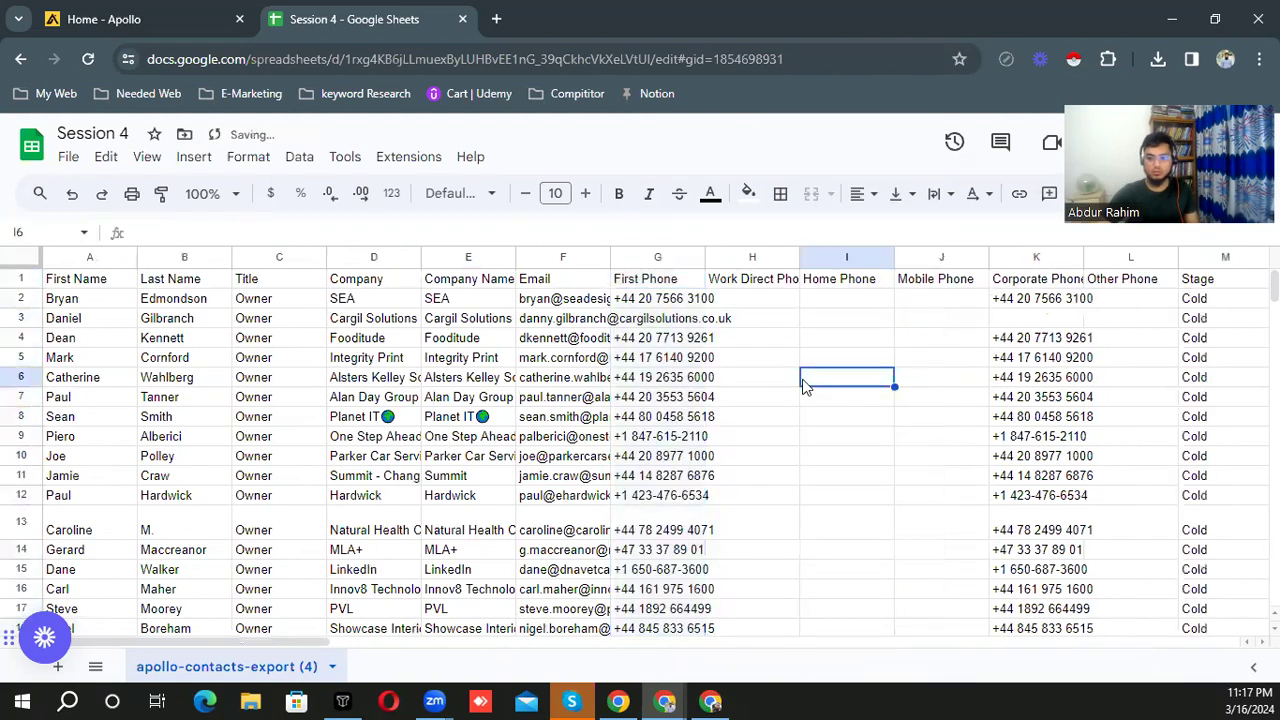
# - Delete the Work Direct Phone, Home Phone and Mobile Phone columns
pyautogui.moveTo(729, 257); pyautogui.dragTo(951, 257)
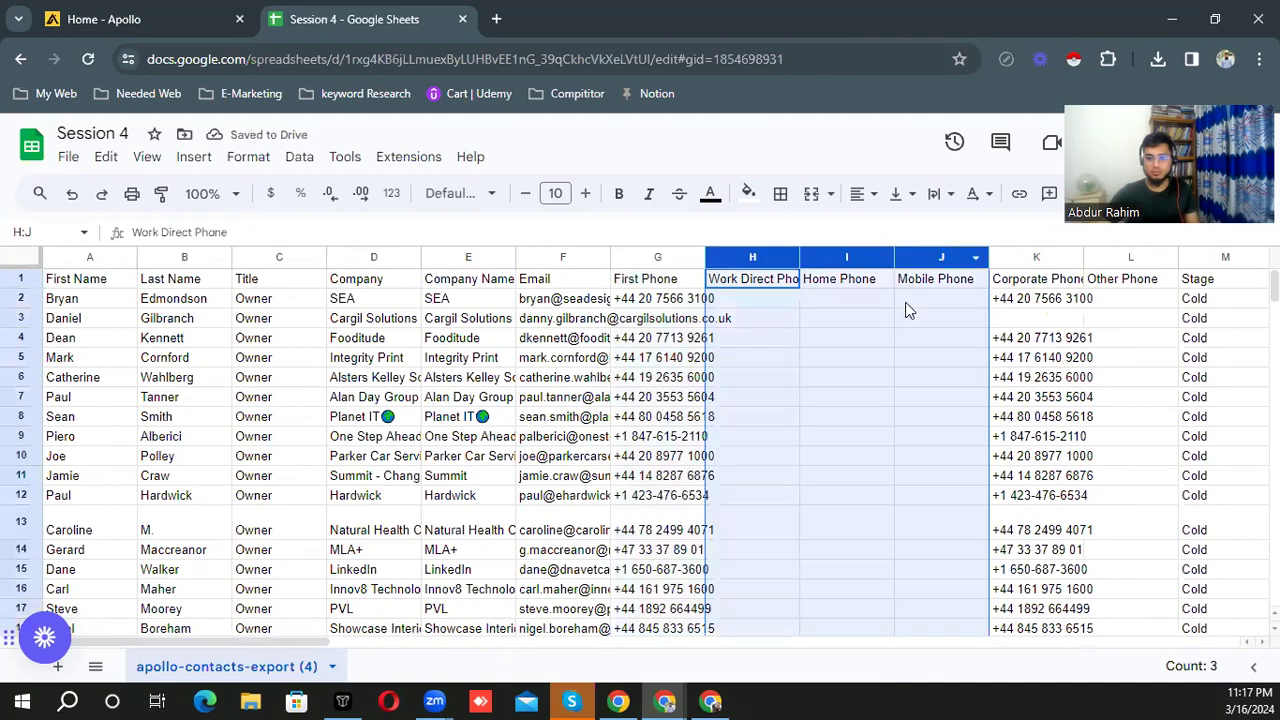
pyautogui.rightClick(949, 405)
pyautogui.click(952, 405)
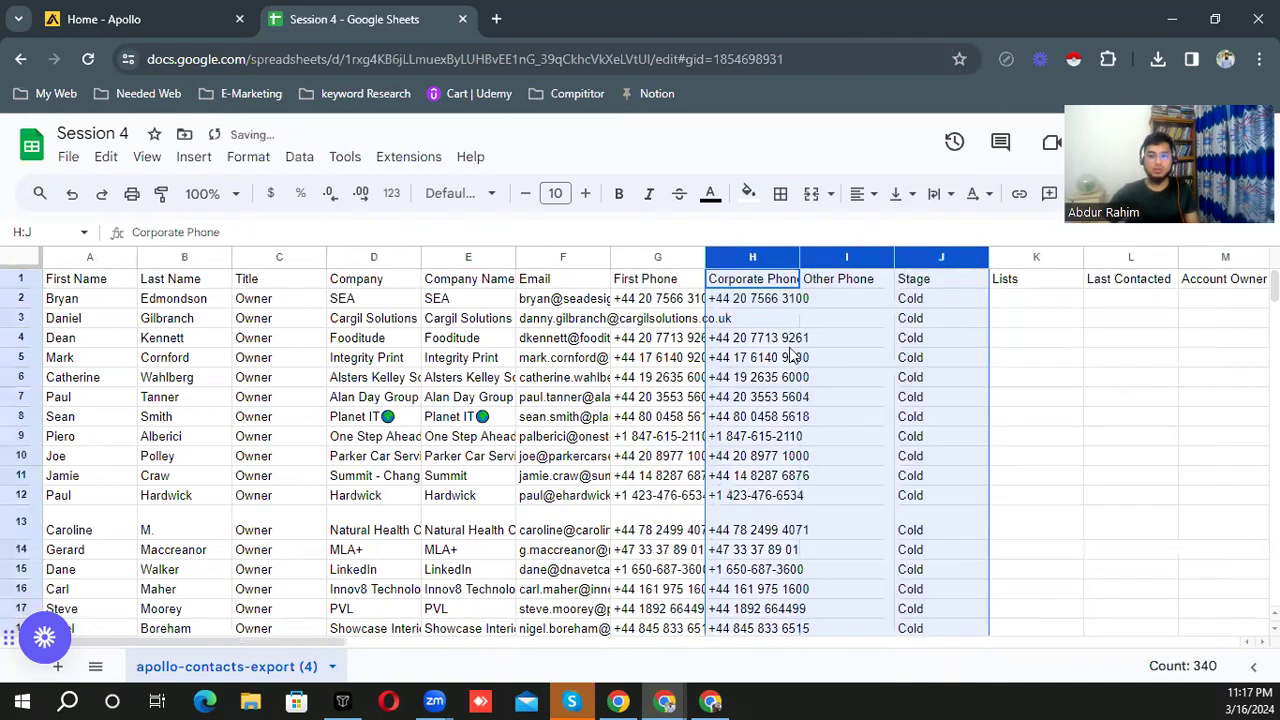
pyautogui.click(846, 357)
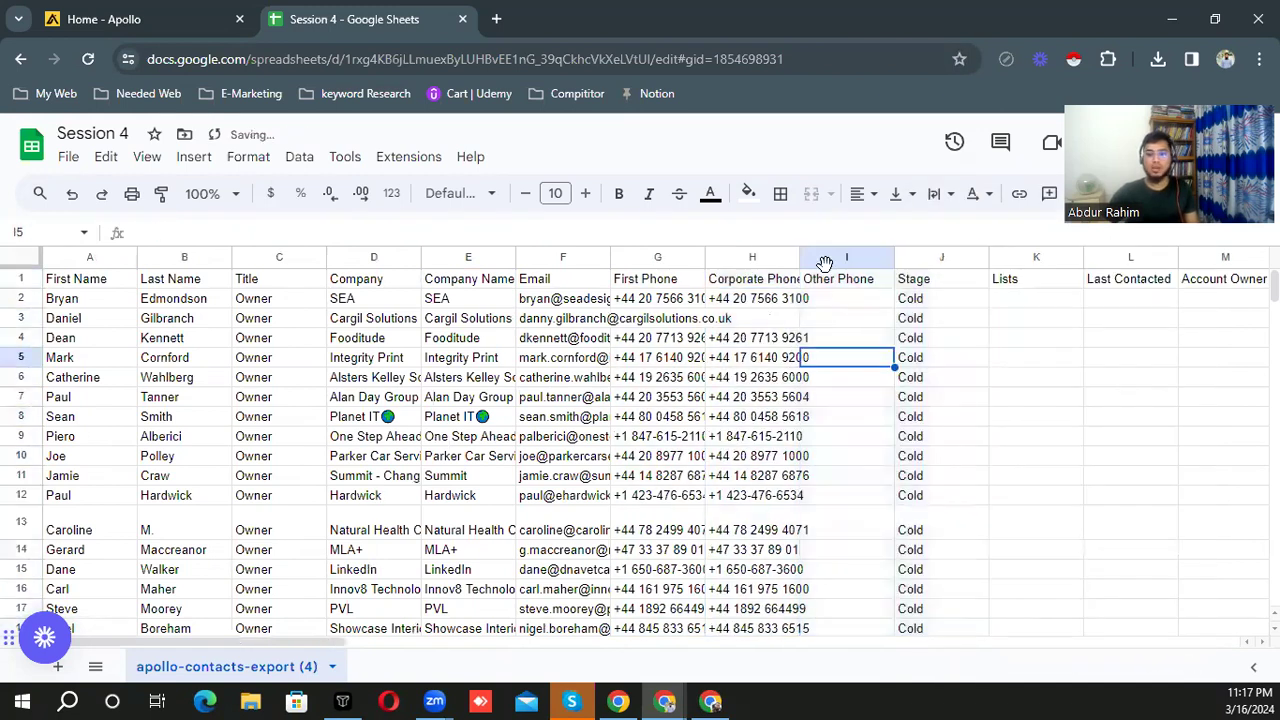
# - Delete the five columns from Other Phone through Account Owner, including Stage, Lists and Last Contacted
pyautogui.keyDown('shift'); pyautogui.click(1225, 257); pyautogui.keyUp('shift')
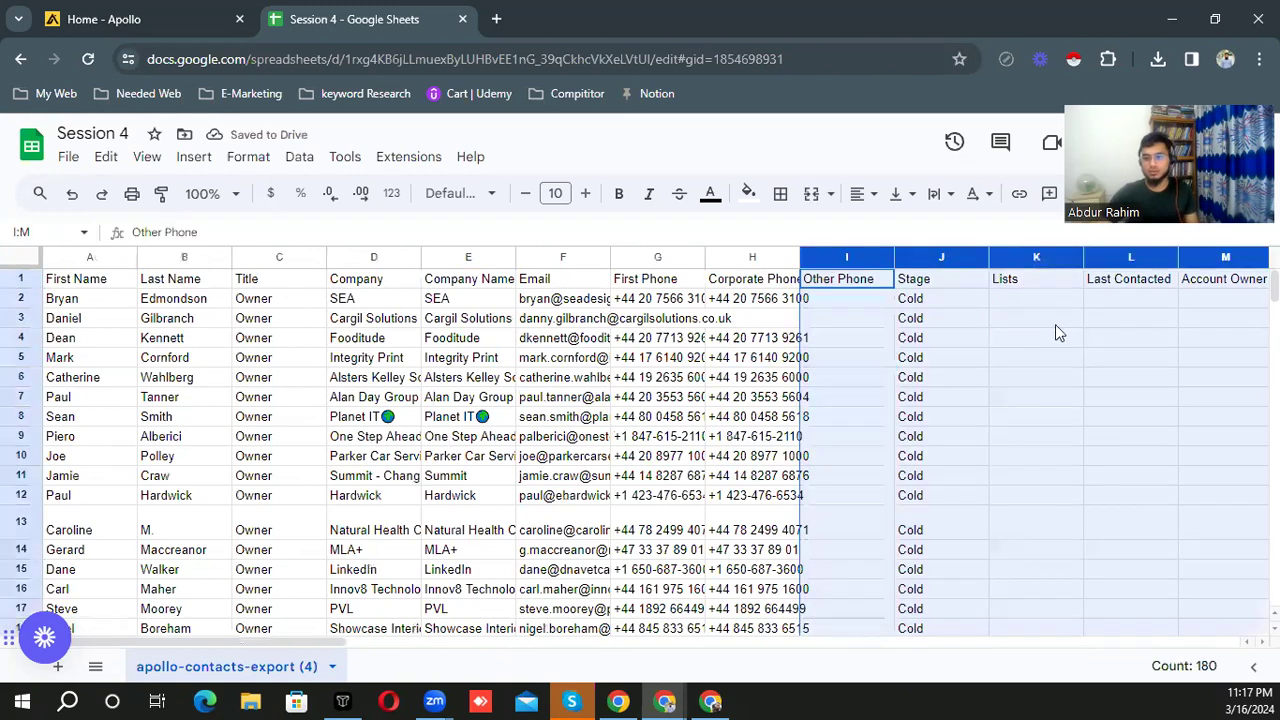
pyautogui.rightClick(1077, 400)
pyautogui.press('Down')
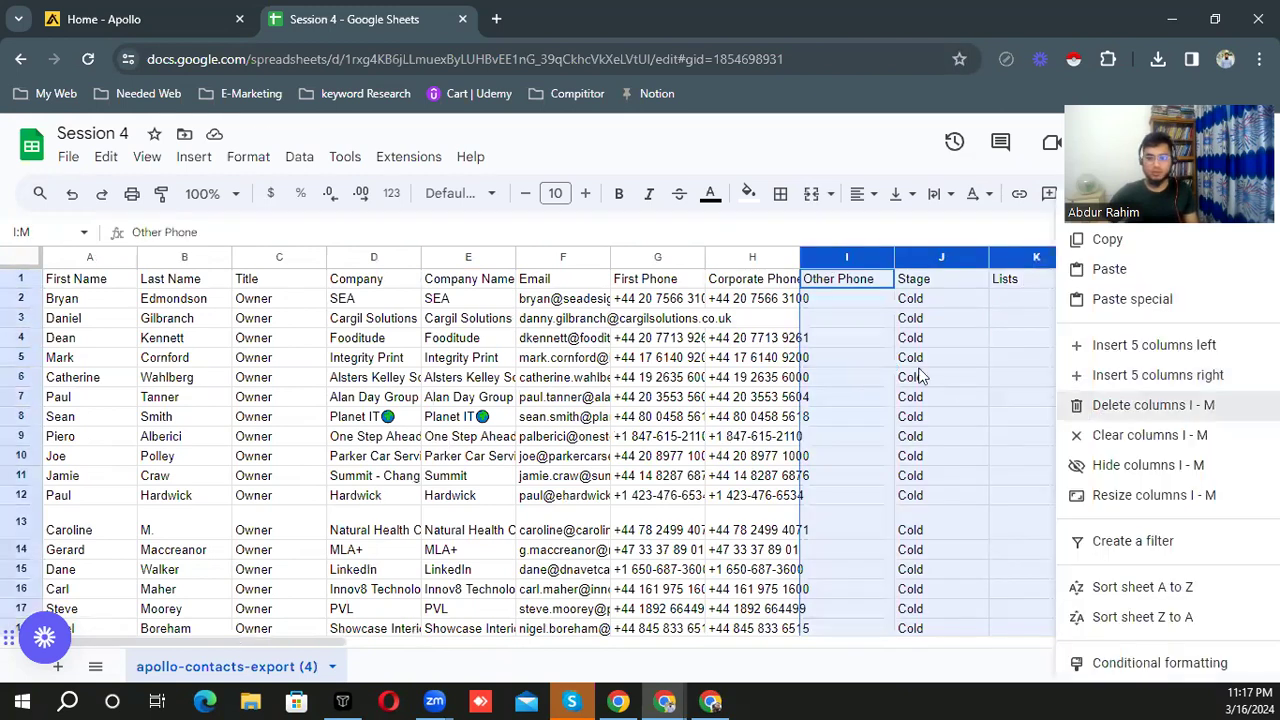
pyautogui.press('Return')
pyautogui.press('Right')
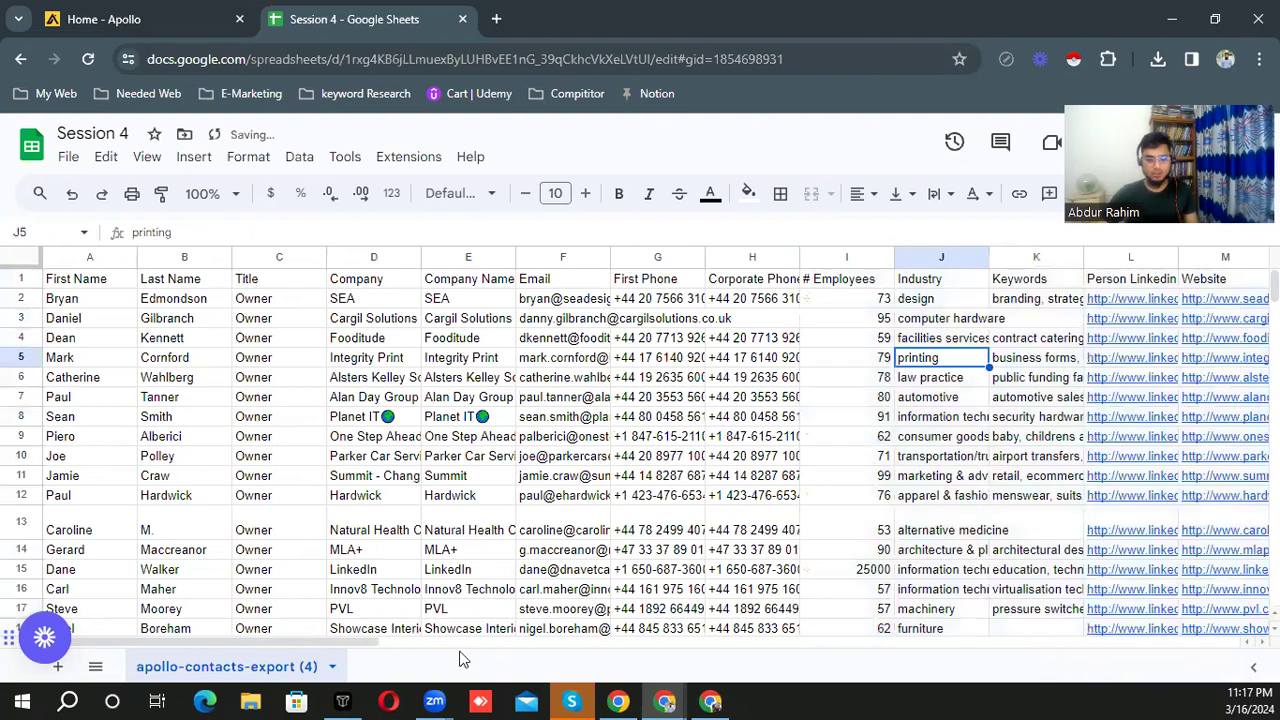
# - Delete columns AB to AG, from Total Funding through Email Open
pyautogui.hscroll(2, 489, 652)
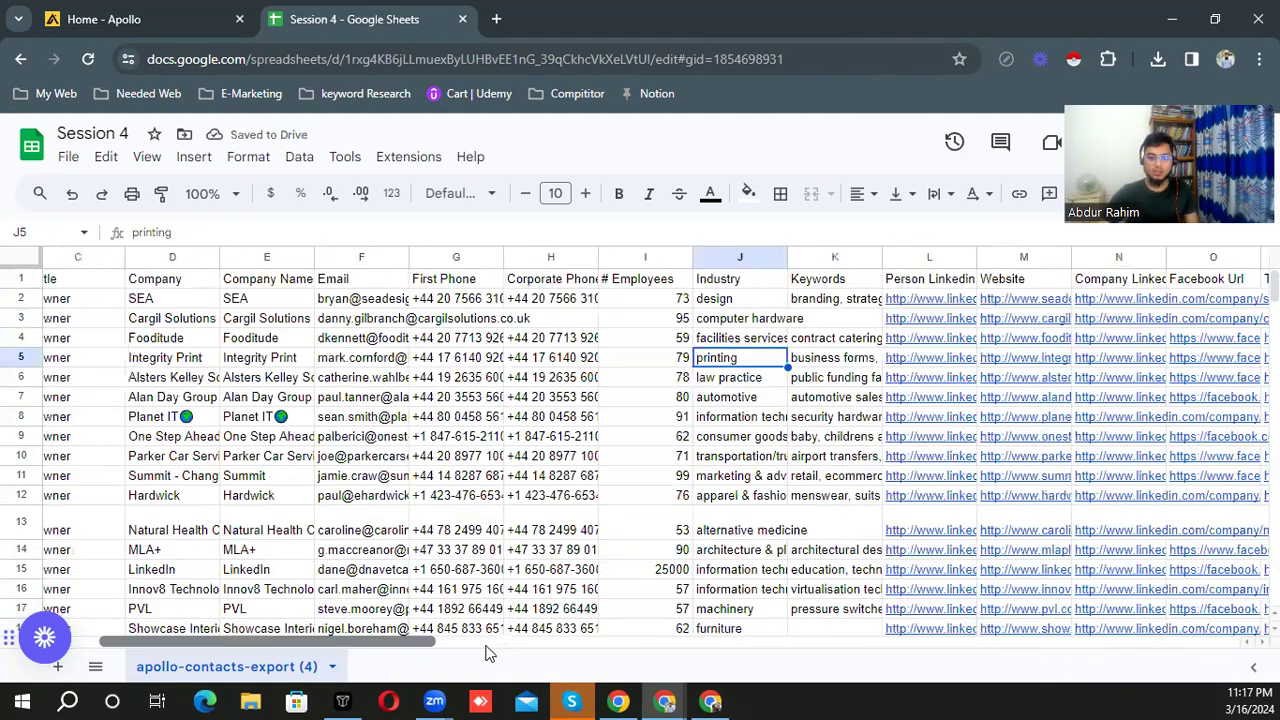
pyautogui.hscroll(5, 533, 654)
pyautogui.moveTo(557, 652); pyautogui.dragTo(566, 652)
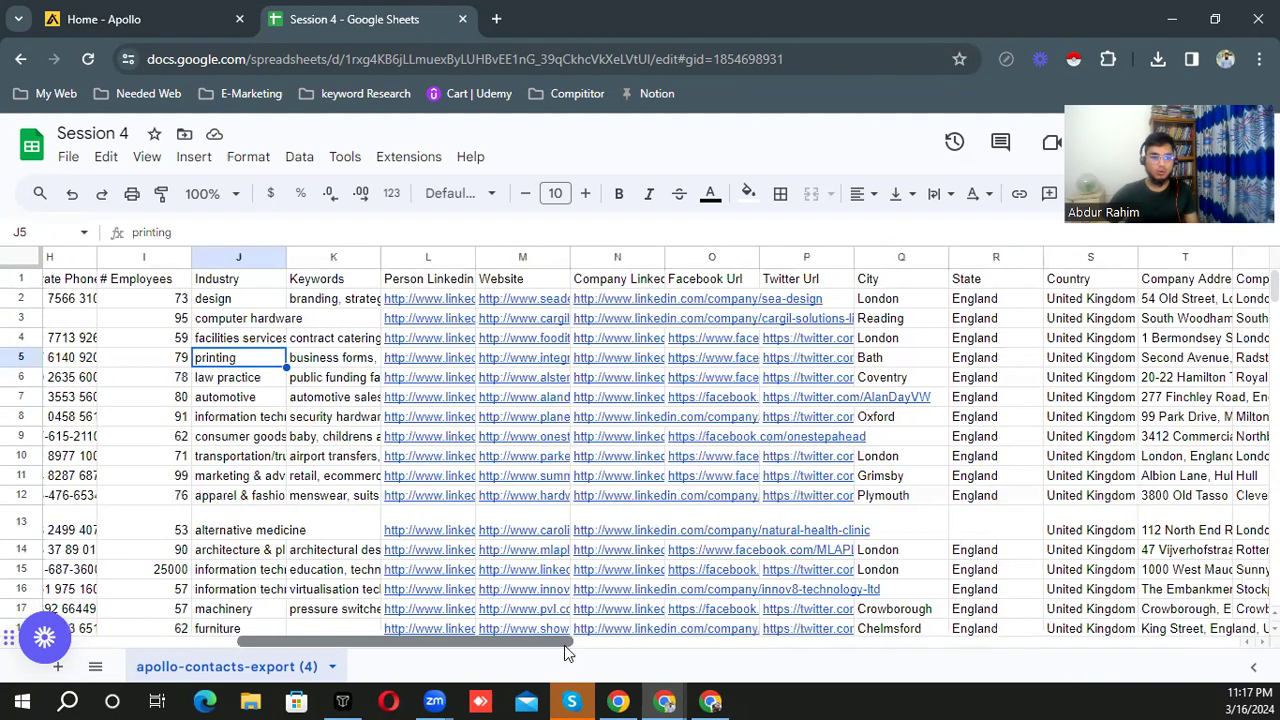
pyautogui.hscroll(3, 645, 650)
pyautogui.hscroll(3, 790, 652)
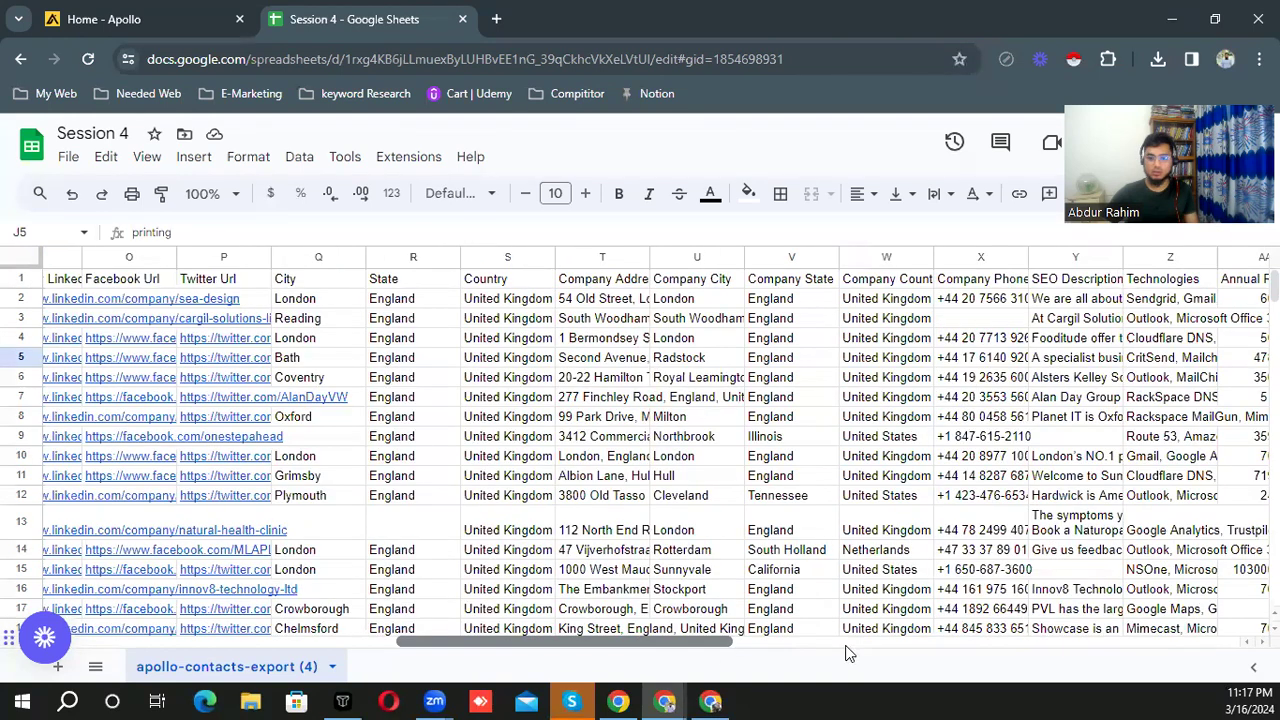
pyautogui.hscroll(3, 872, 651)
pyautogui.hscroll(1, 727, 400)
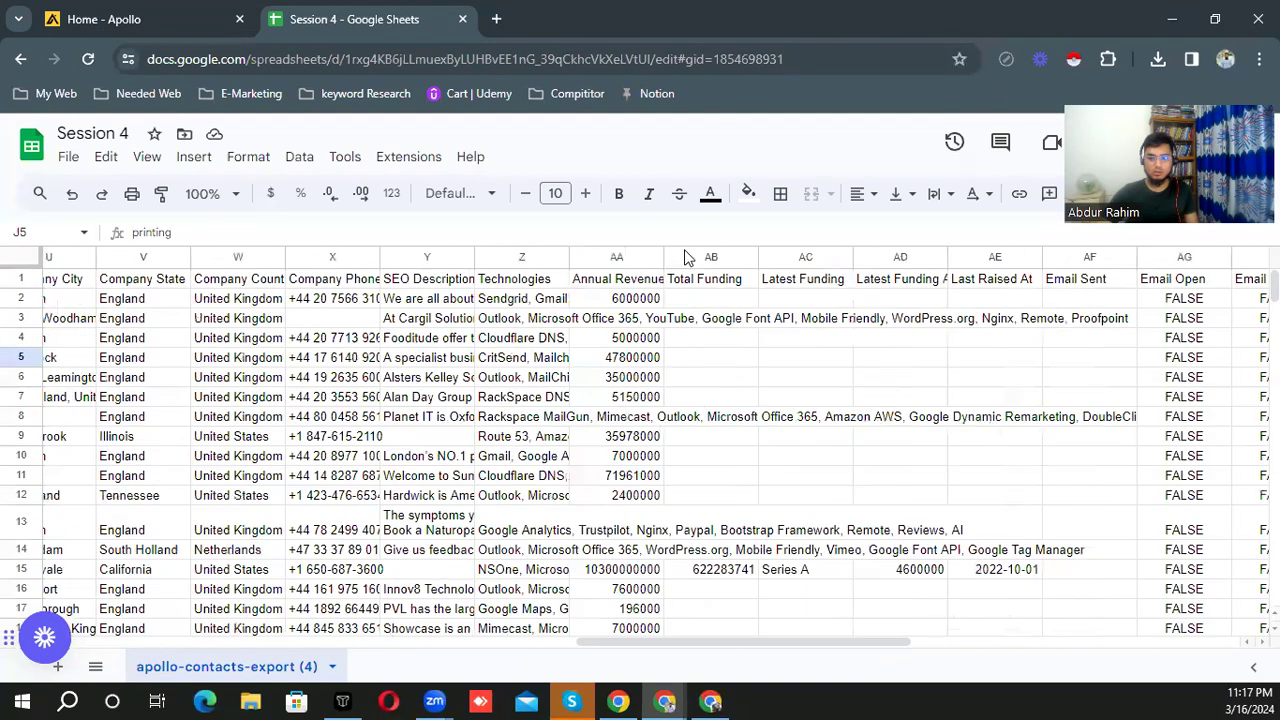
pyautogui.moveTo(690, 257); pyautogui.dragTo(1090, 257)
pyautogui.rightClick(870, 455)
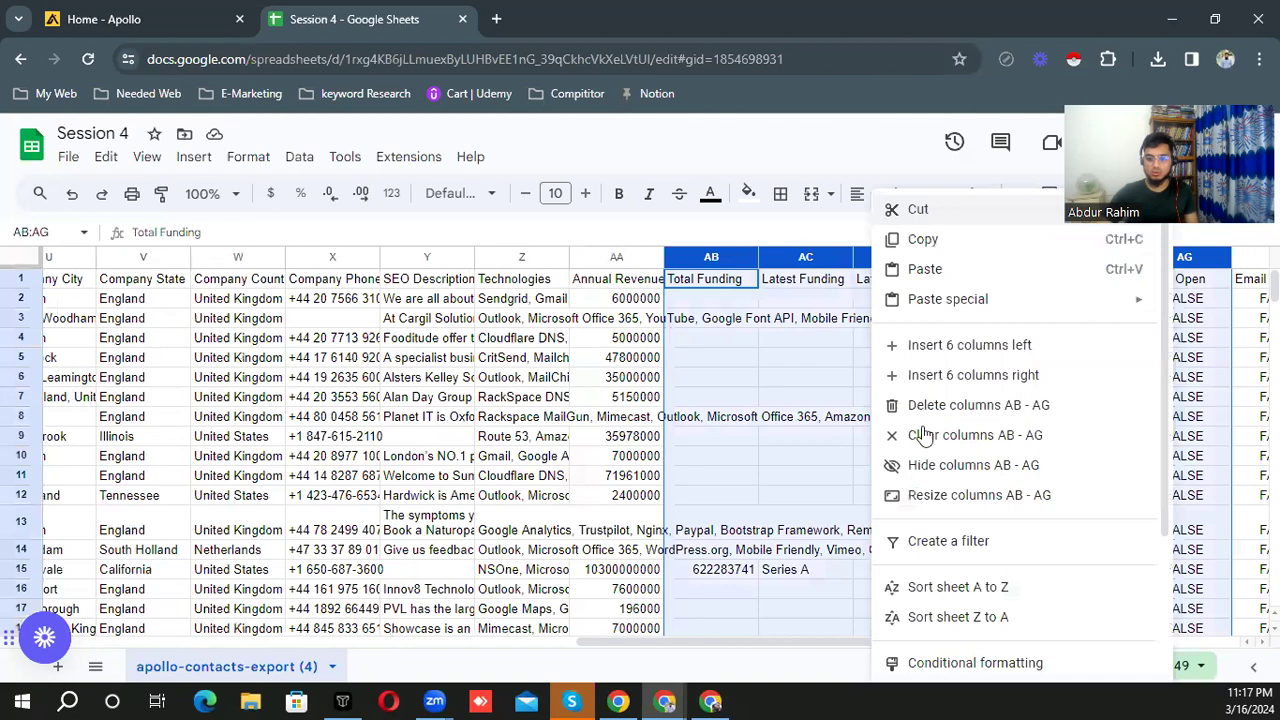
pyautogui.click(885, 406)
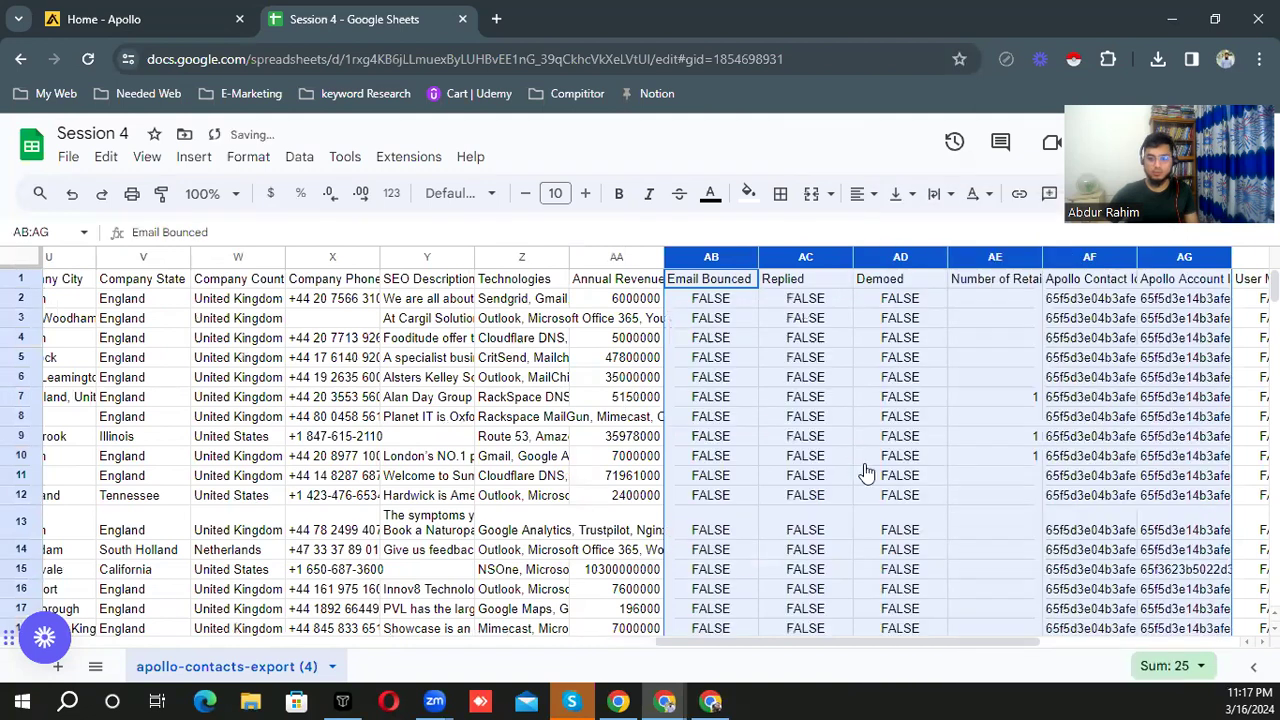
# - Delete all remaining columns after Annual Revenue, from Email Bounced through Secondary Intent Score
pyautogui.rightClick(840, 435)
pyautogui.press('Return')
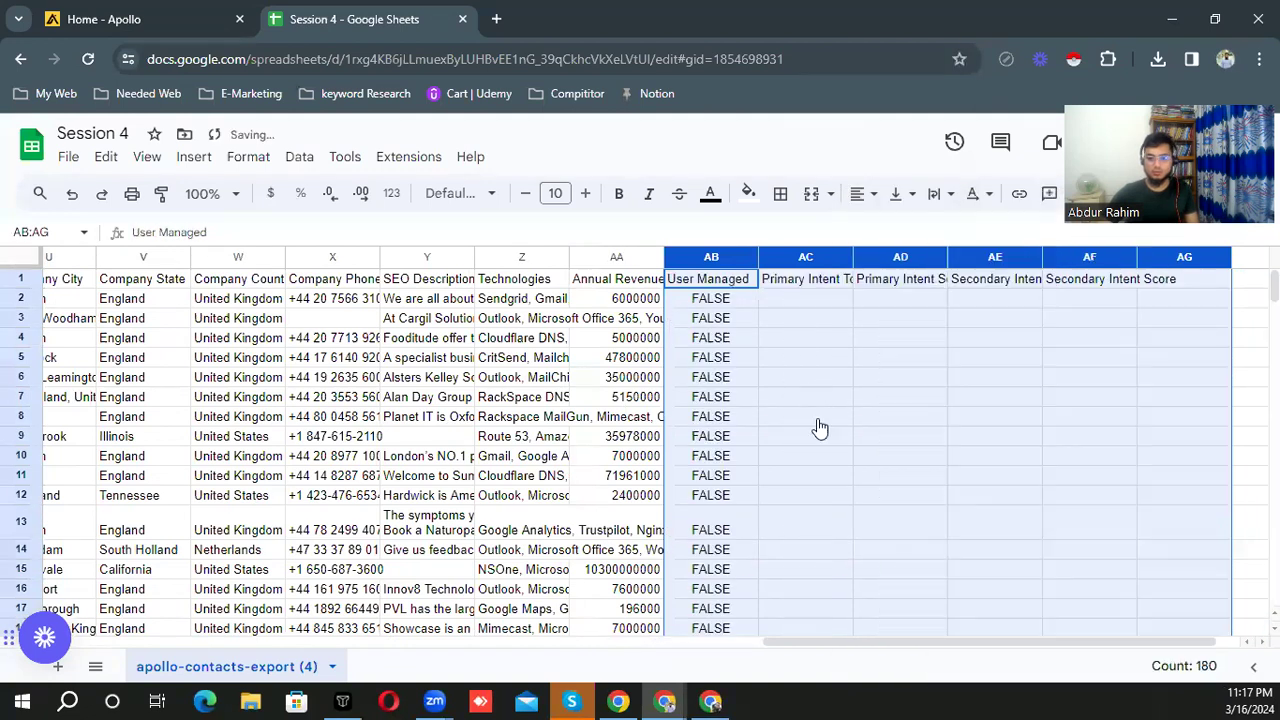
pyautogui.hotkey('ctrl', 'alt', '-')
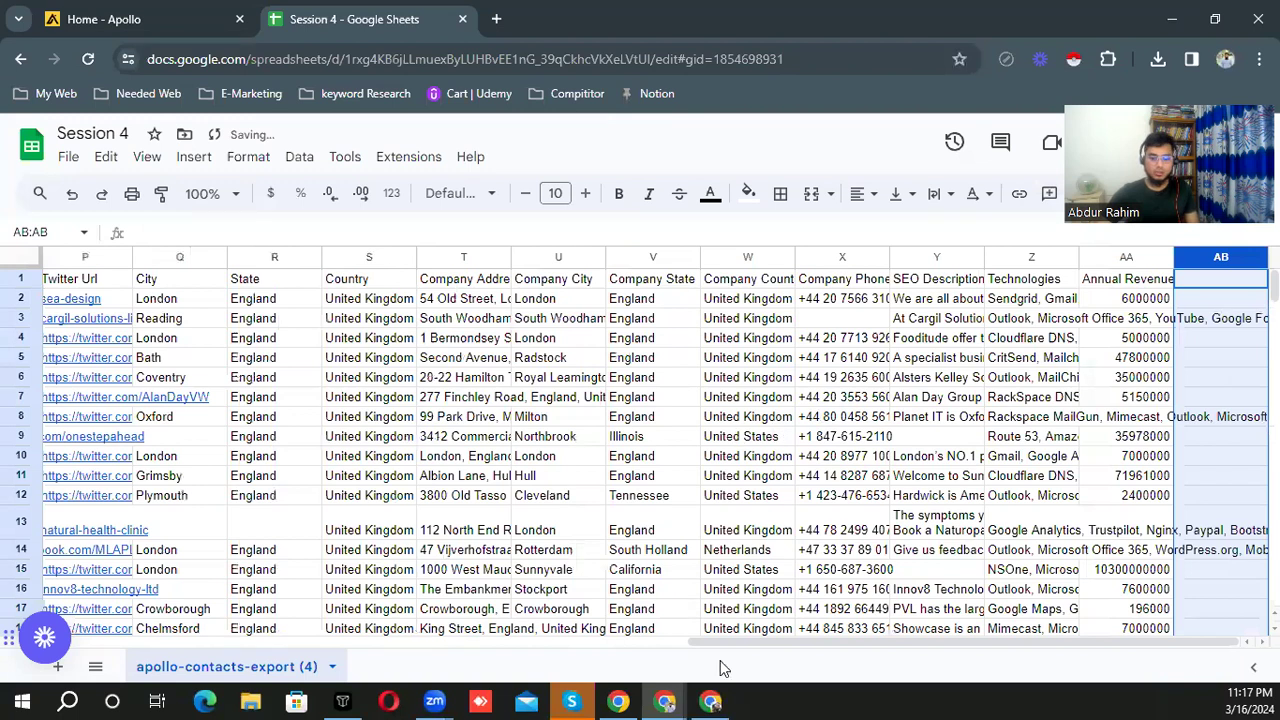
# - Review the contact rows of the trimmed sheet from the first record to the last one in row 176
pyautogui.moveTo(731, 641); pyautogui.dragTo(30, 600)
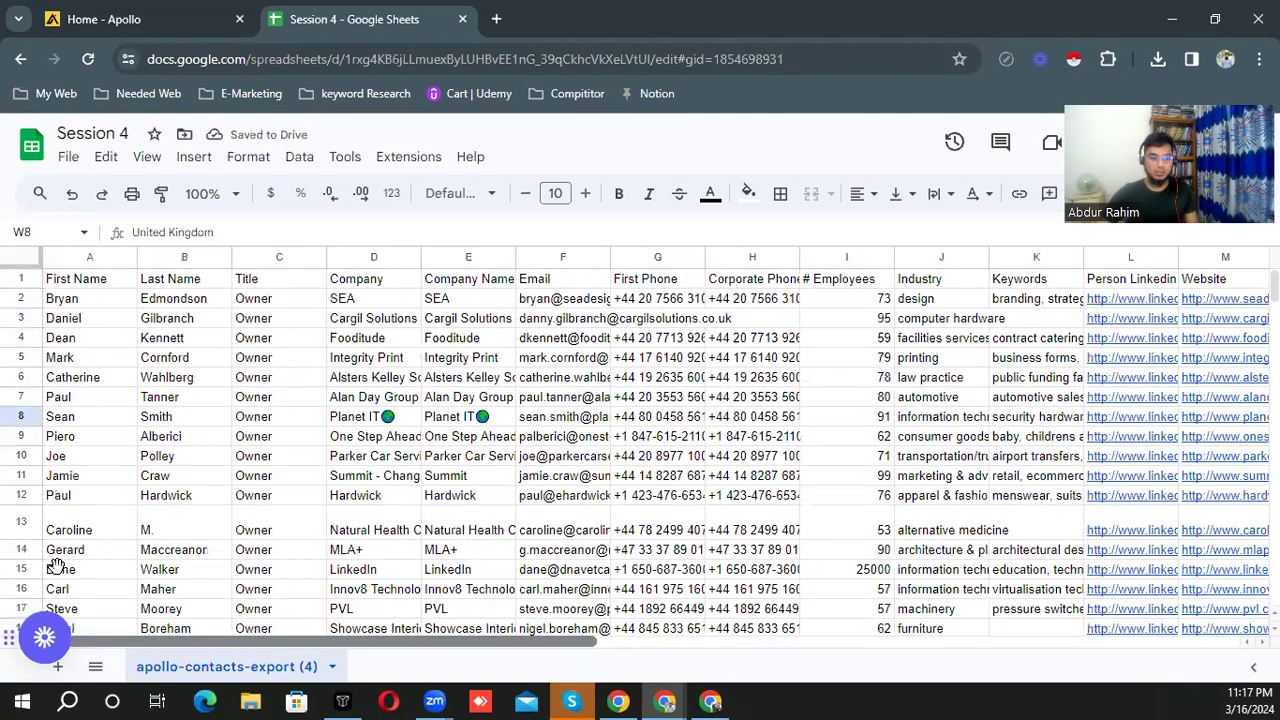
pyautogui.scroll(-5, 452, 363)
pyautogui.scroll(-10, 444, 466)
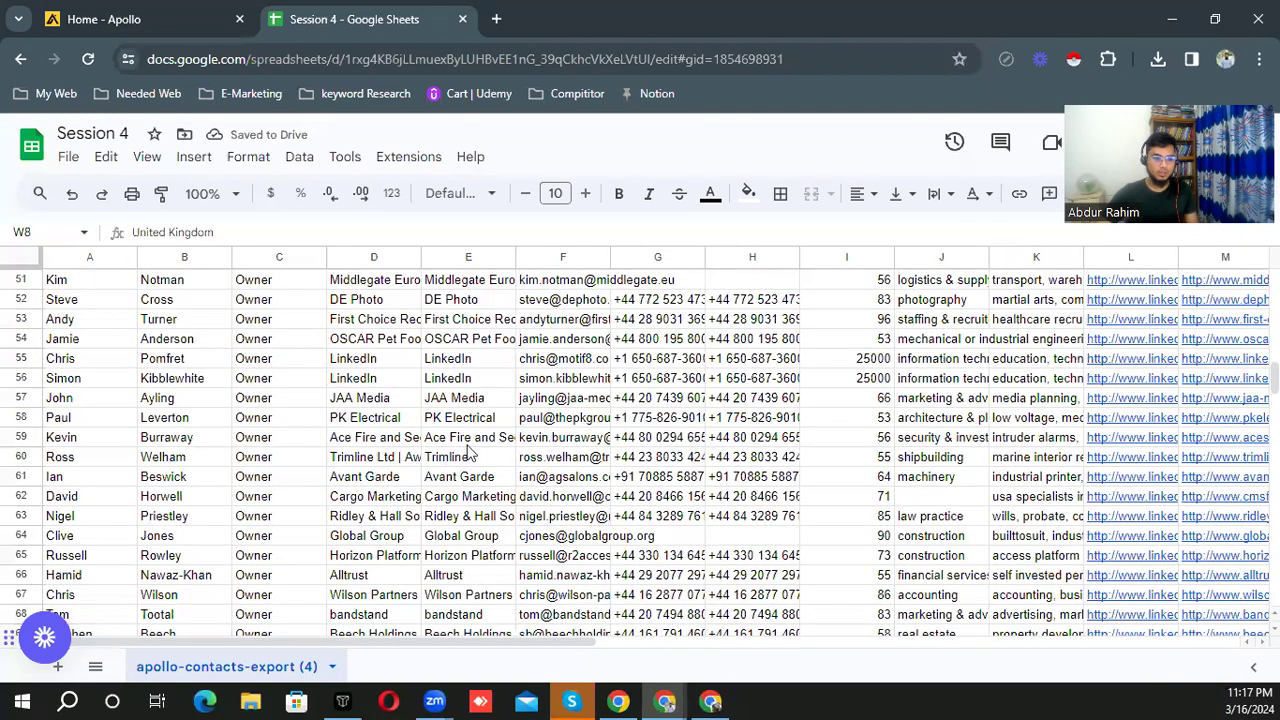
pyautogui.scroll(-13, 487, 451)
pyautogui.scroll(-10, 463, 458)
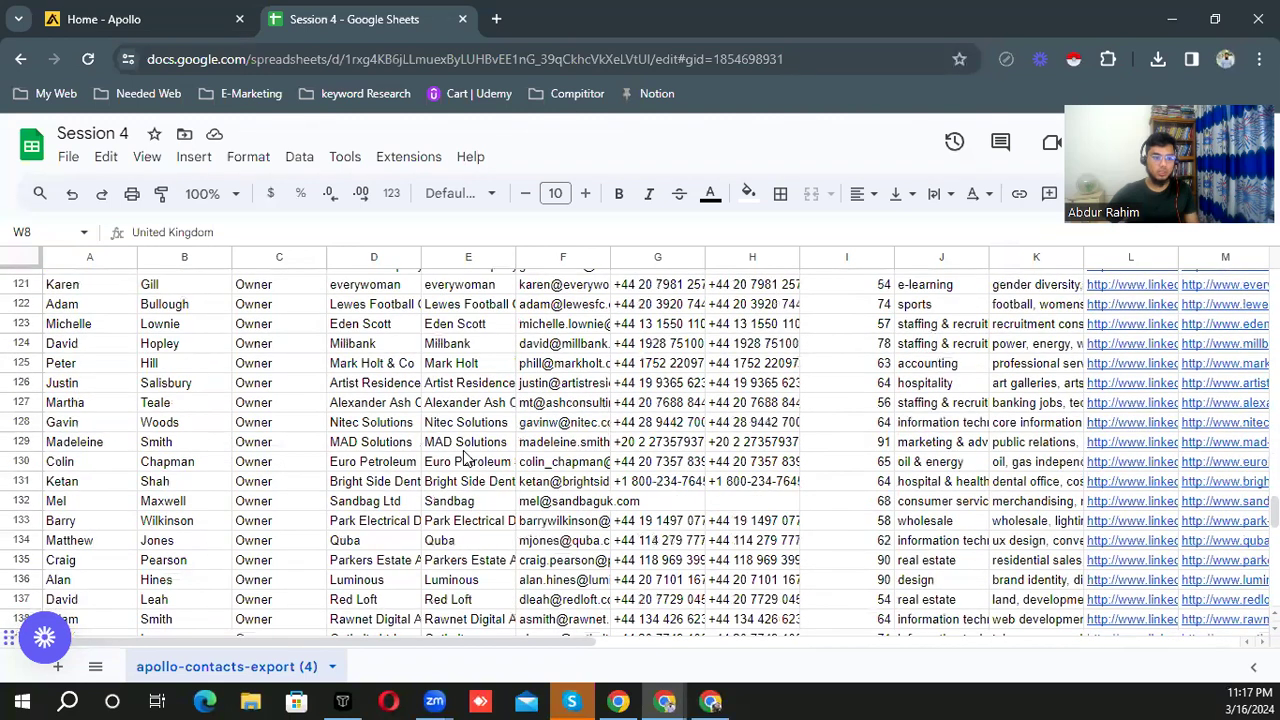
pyautogui.scroll(-13, 466, 457)
pyautogui.scroll(-1, 393, 455)
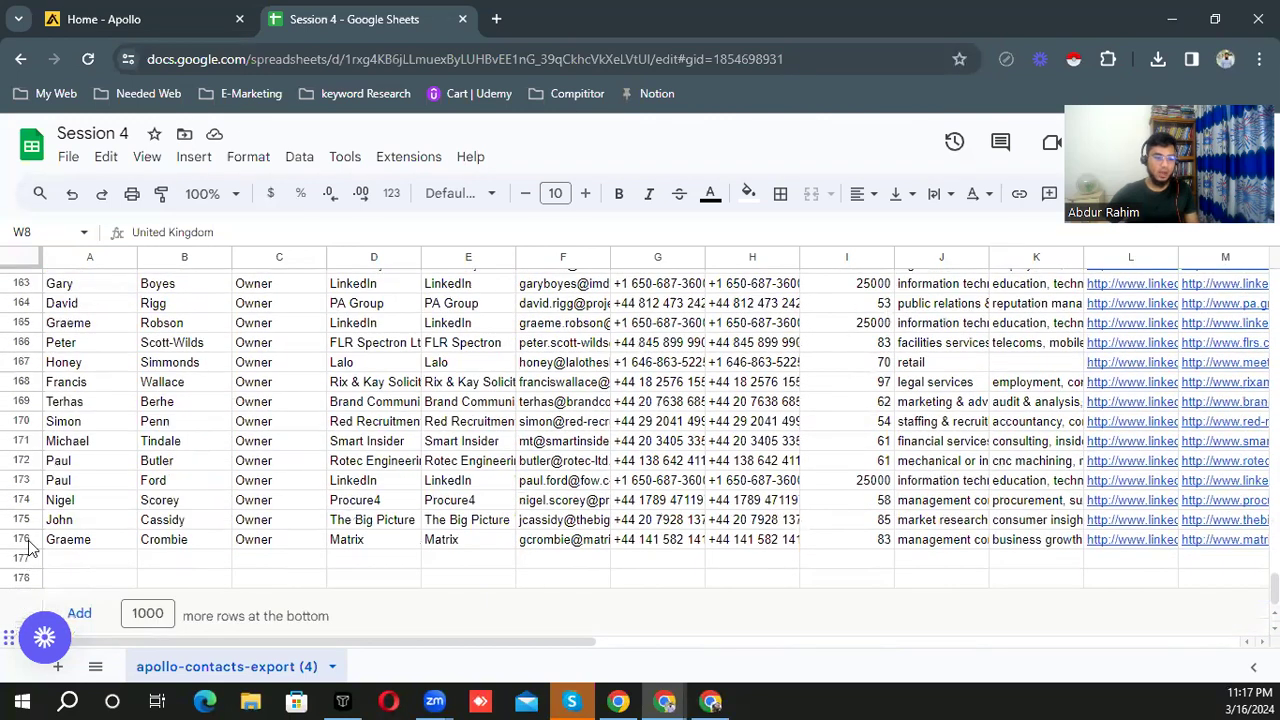
pyautogui.click(22, 539)
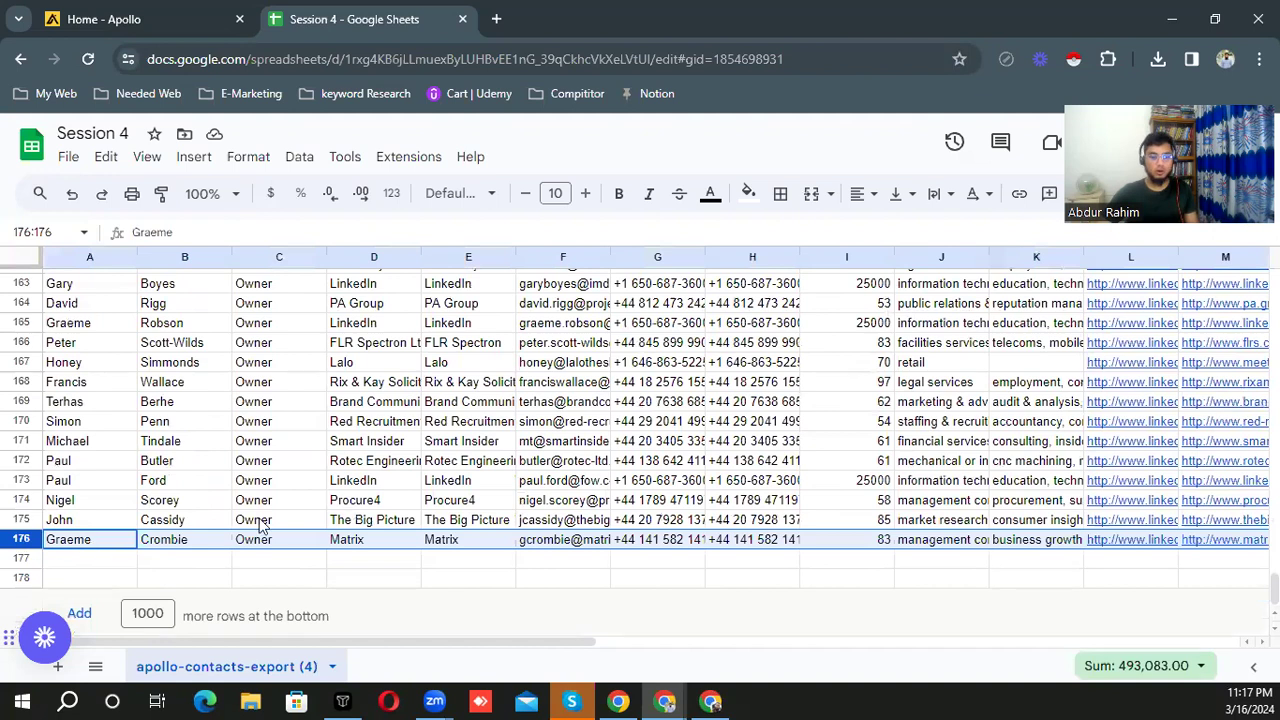
pyautogui.scroll(7, 461, 556)
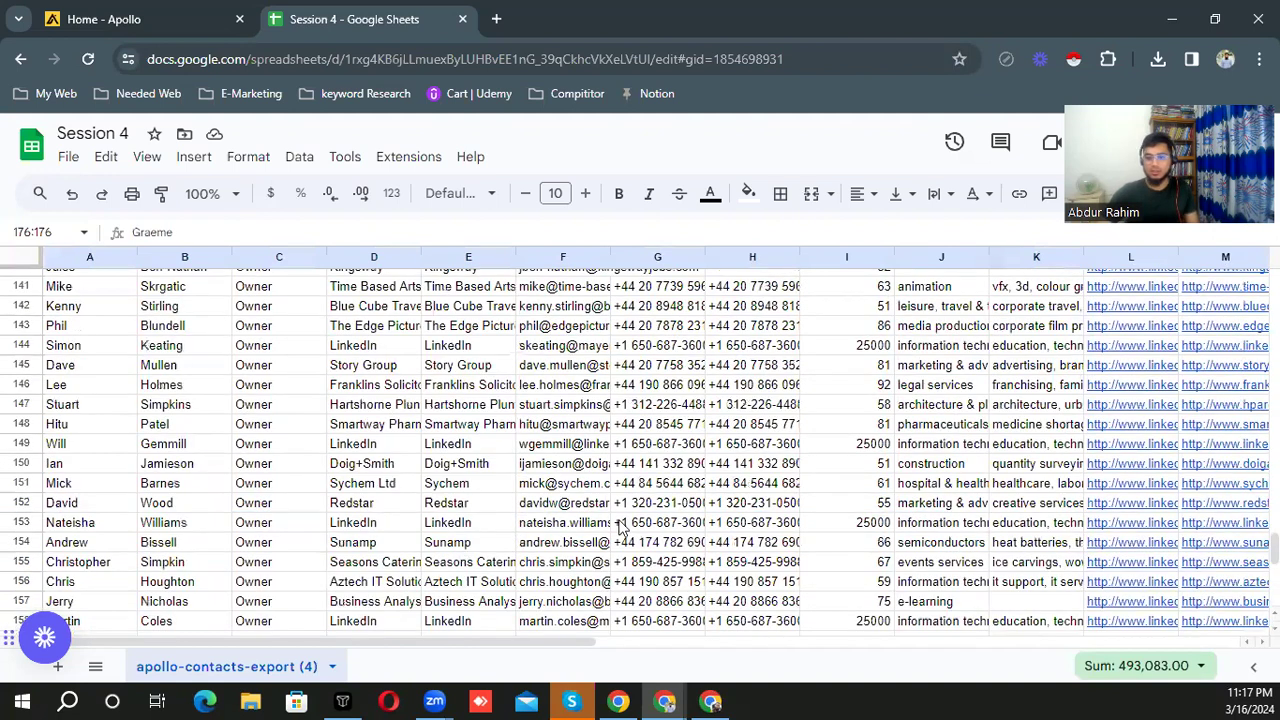
pyautogui.scroll(4, 962, 326)
pyautogui.scroll(1, 962, 326)
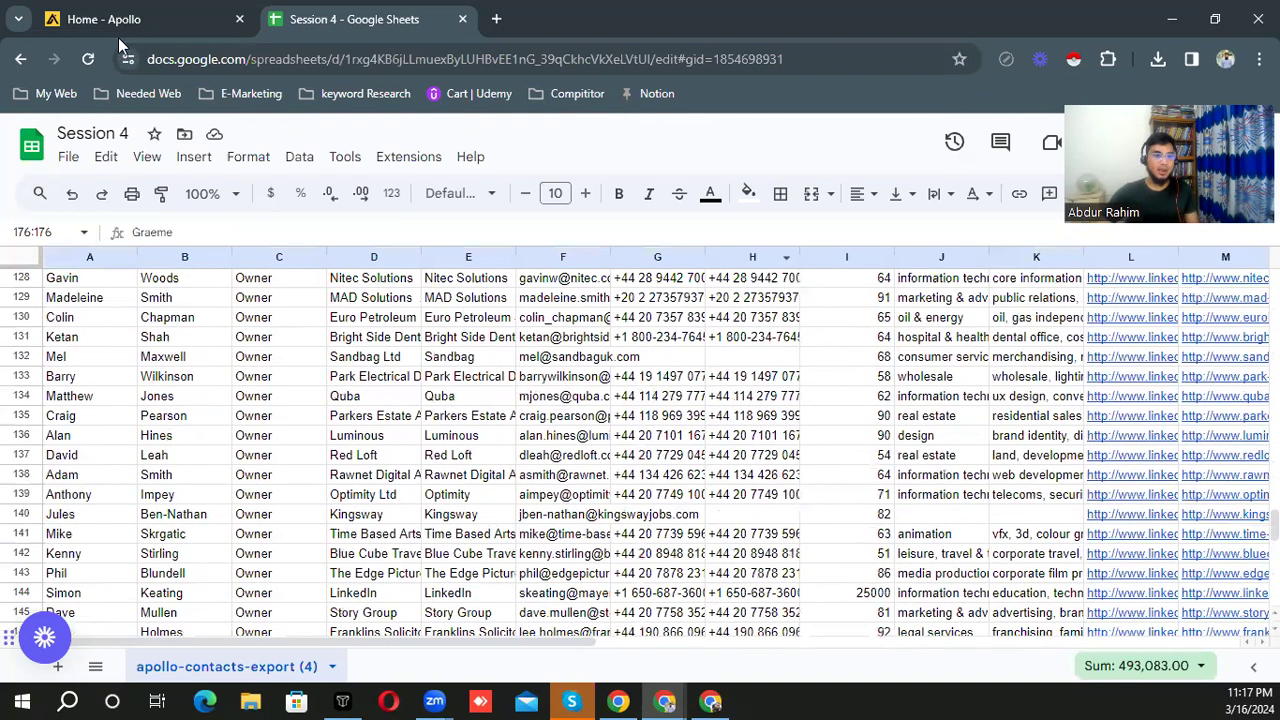
# - Switch to Apollo and check the list choices for saving the selected people, closing the Save Contacts dialog
pyautogui.click(118, 30)
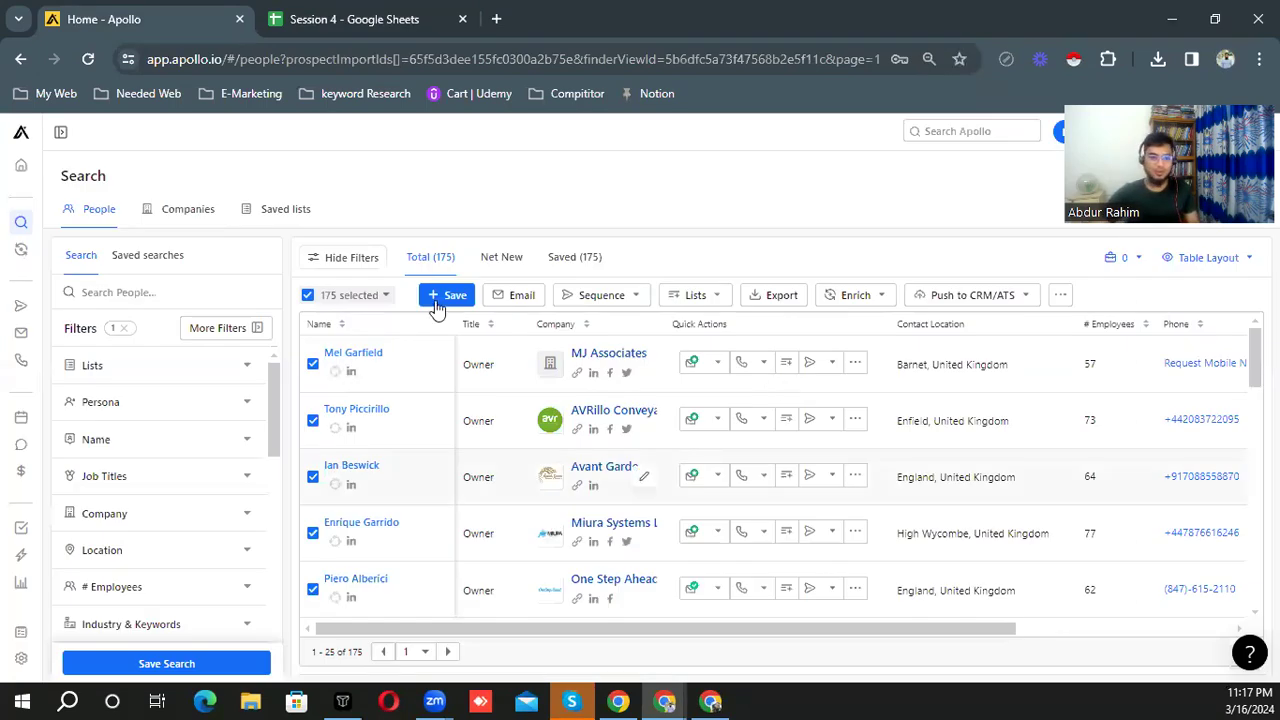
pyautogui.click(470, 302)
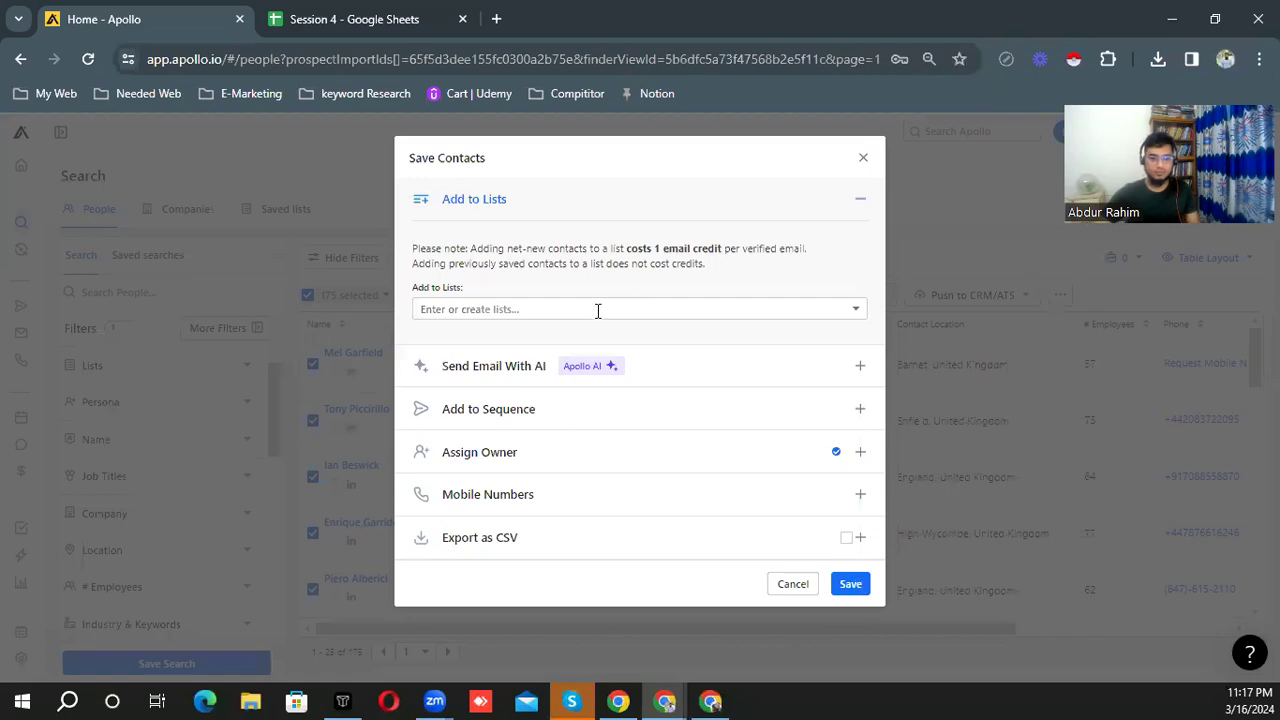
pyautogui.click(847, 309)
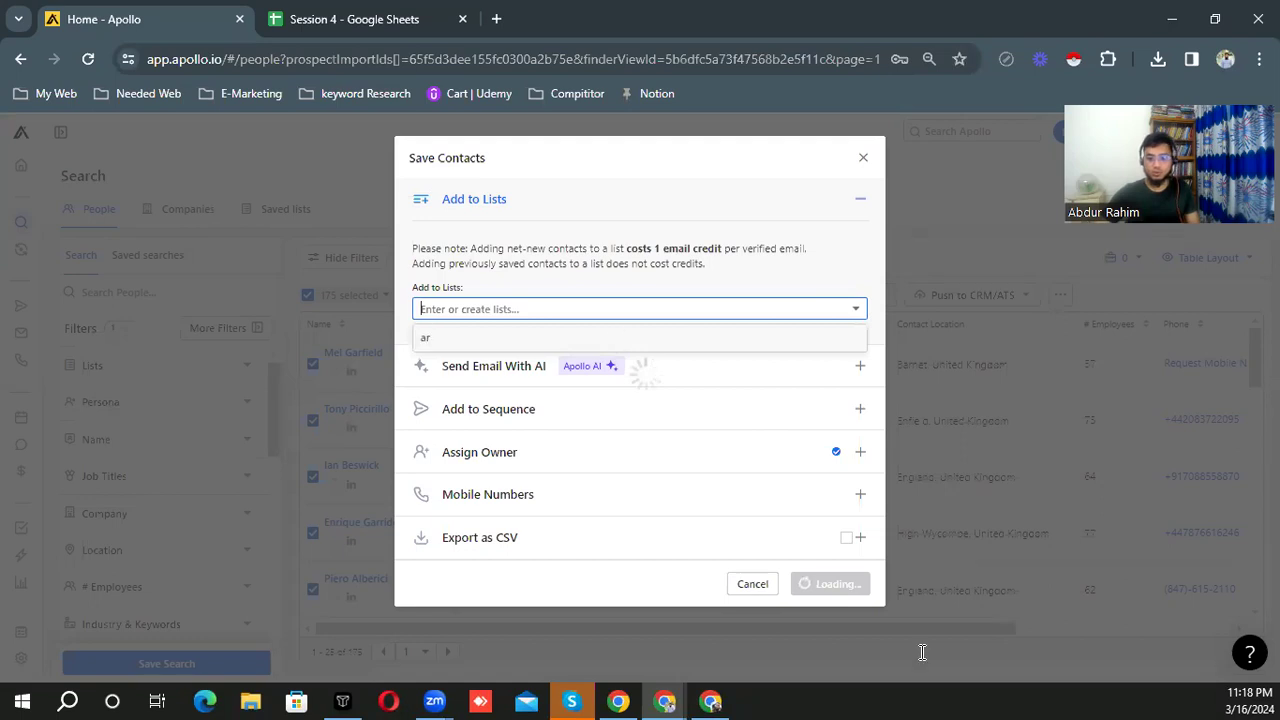
pyautogui.click(864, 161)
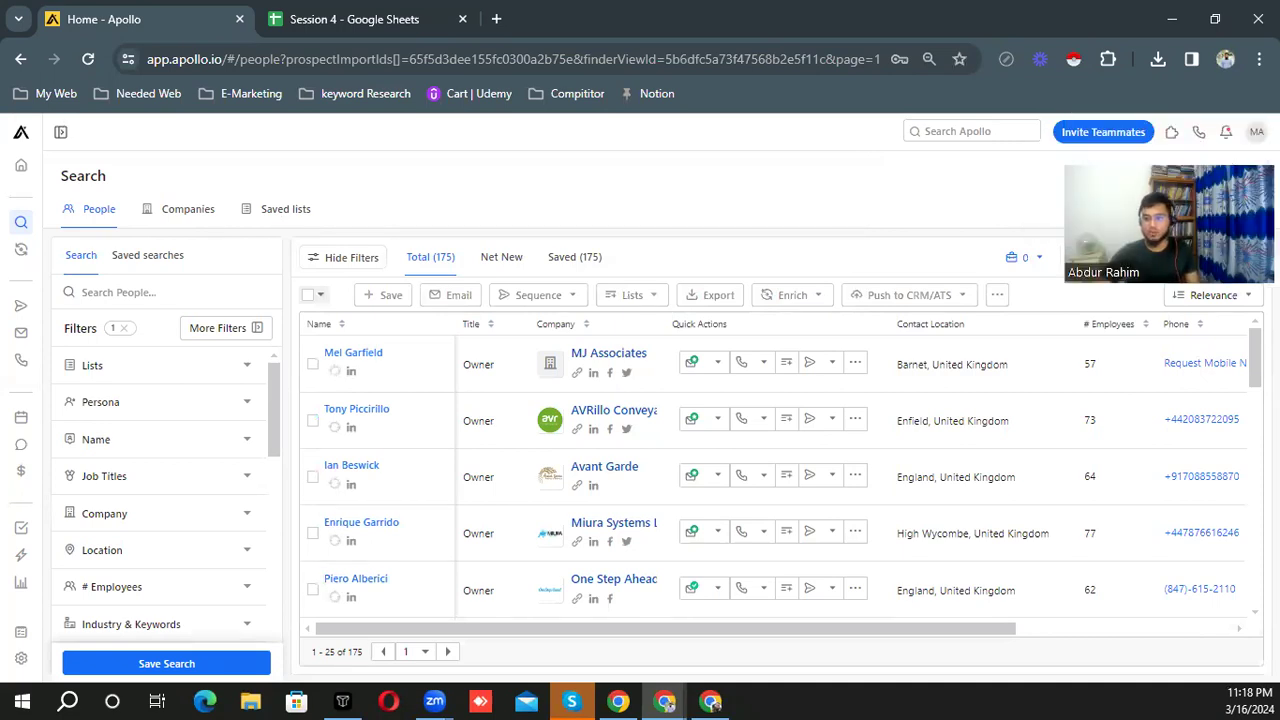
# - Open the account's credit usage page and check the email credits used in the current billing period
pyautogui.click(1256, 131)
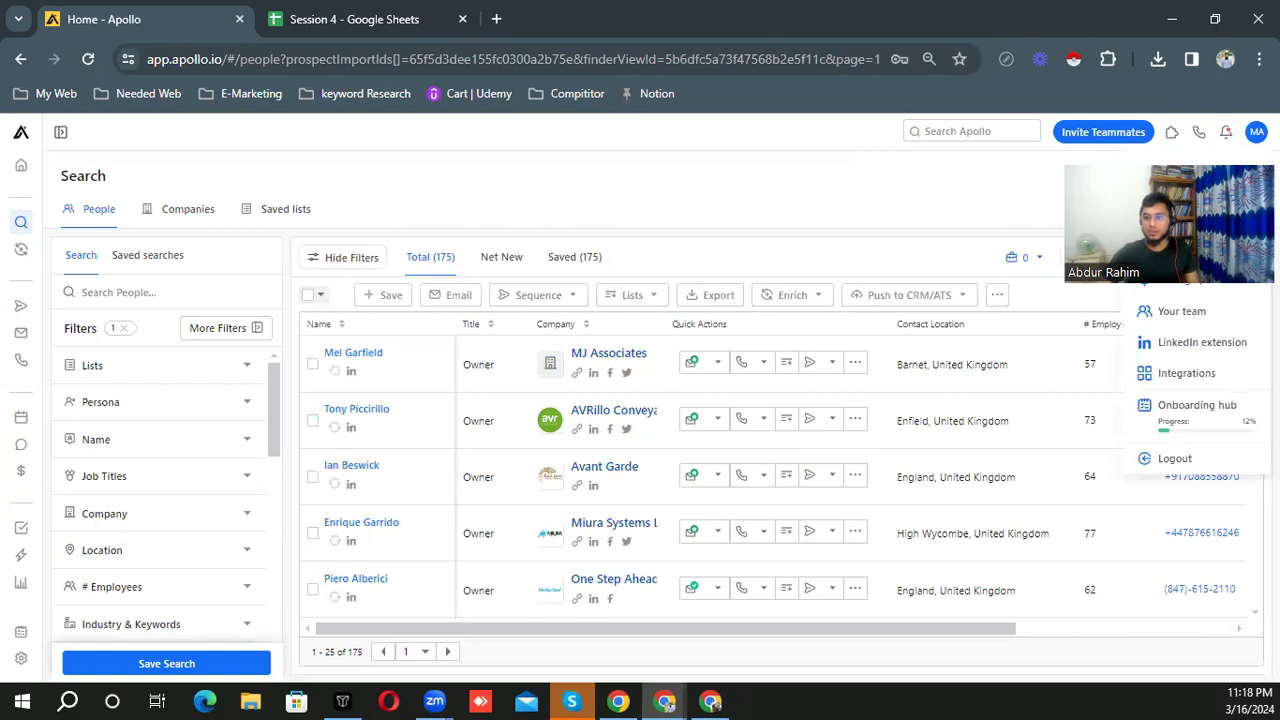
pyautogui.click(1180, 280)
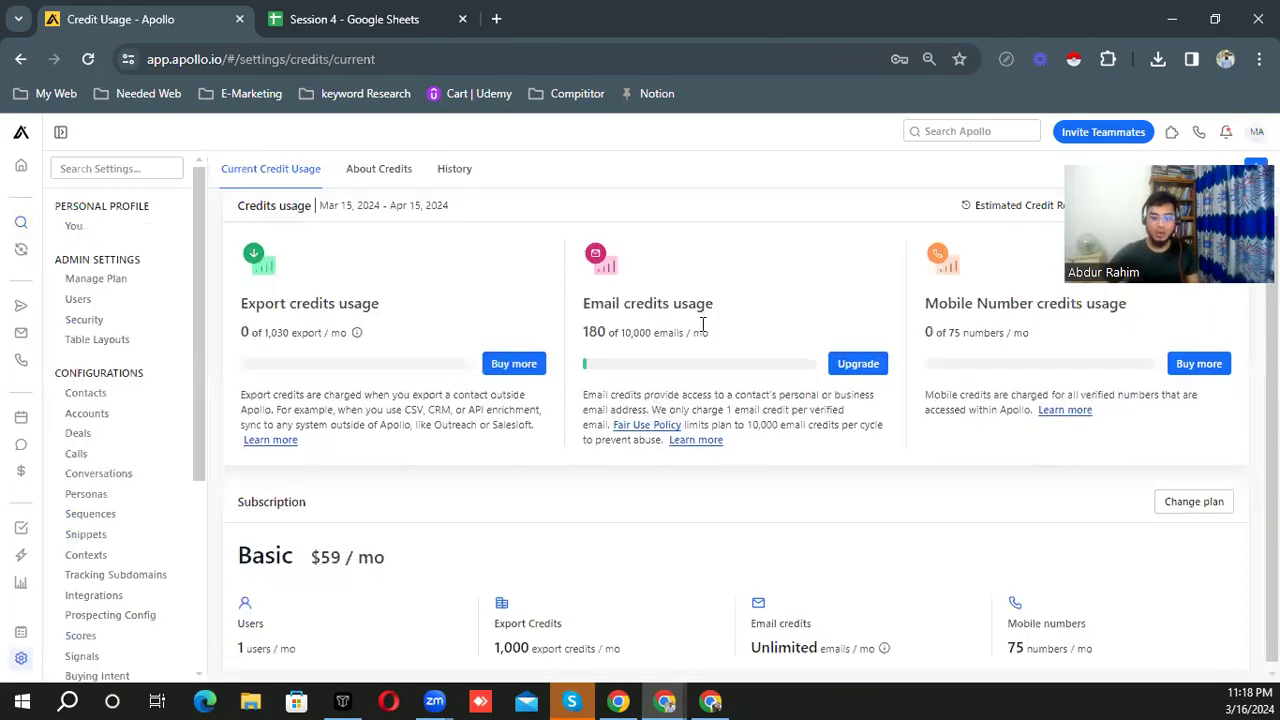
pyautogui.click(1257, 131)
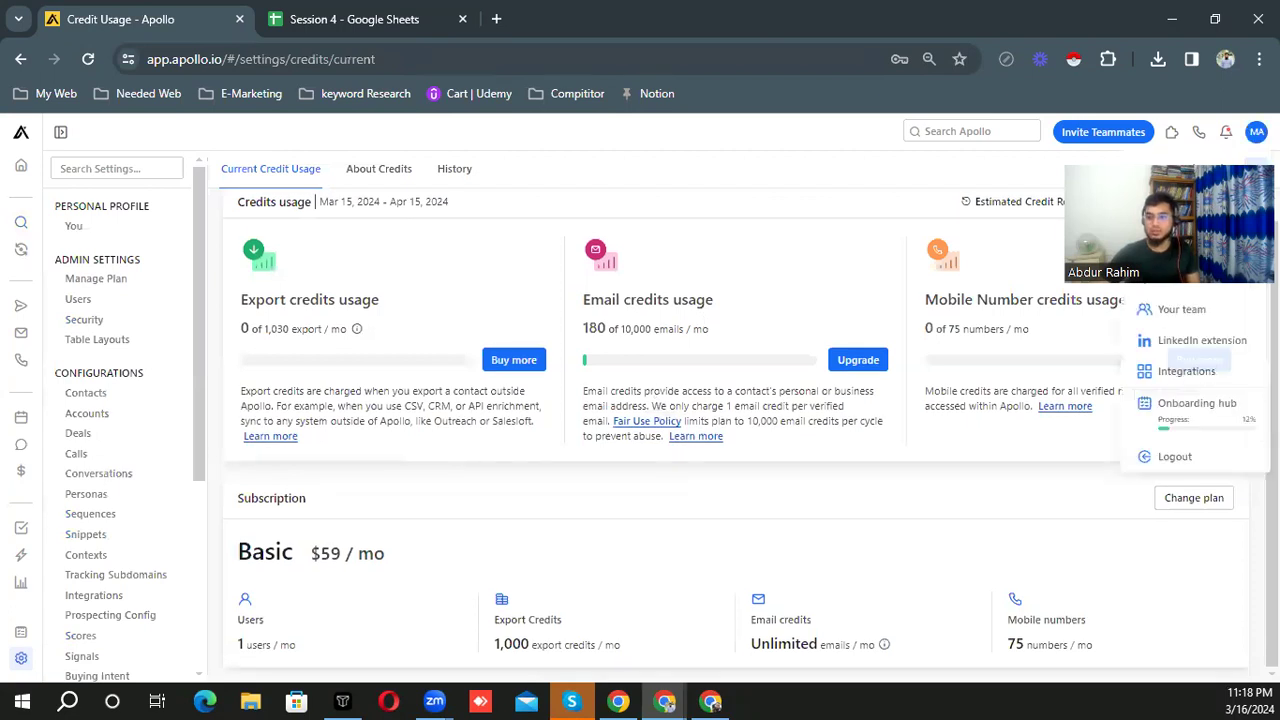
pyautogui.click(622, 340)
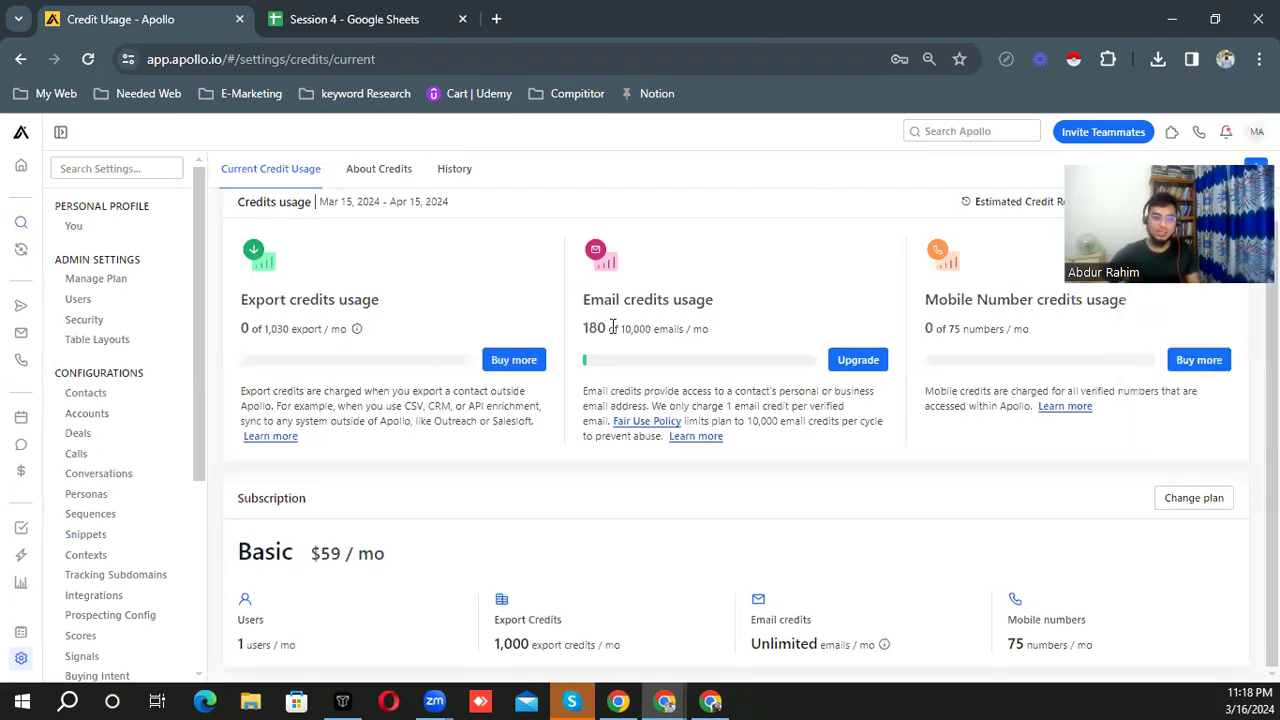
pyautogui.doubleClick(598, 328)
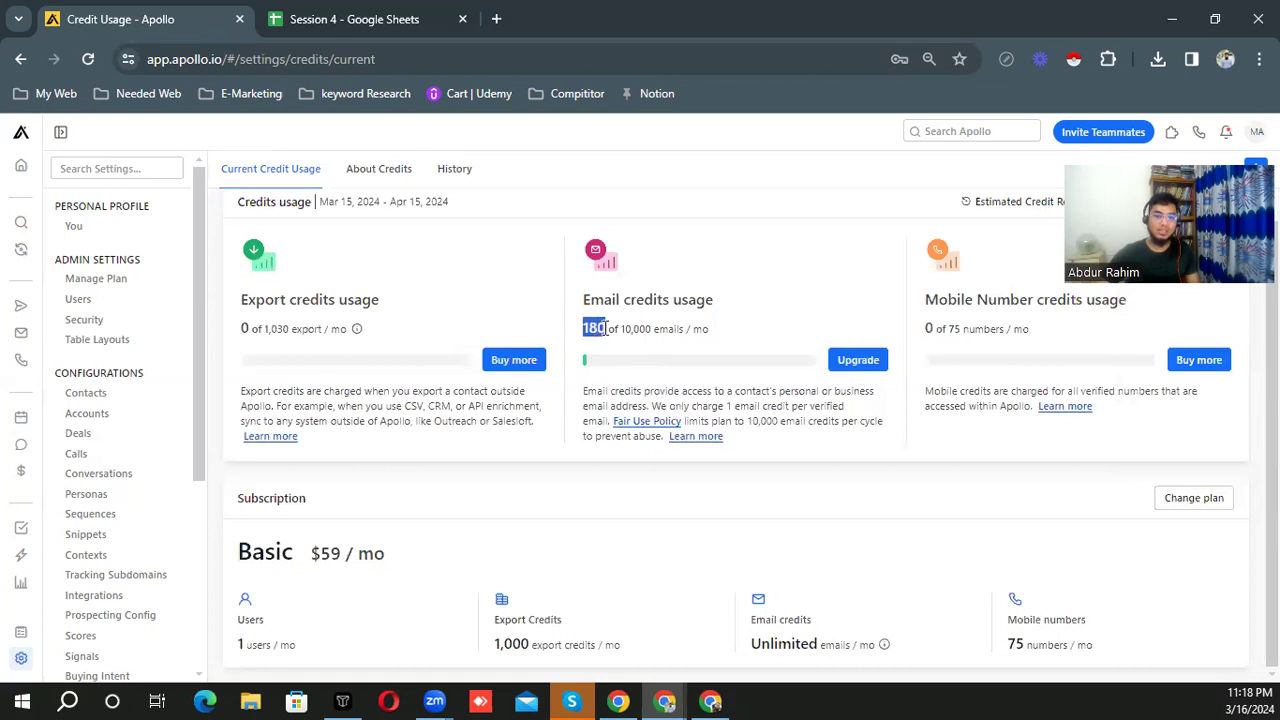
pyautogui.moveTo(597, 333); pyautogui.dragTo(590, 336)
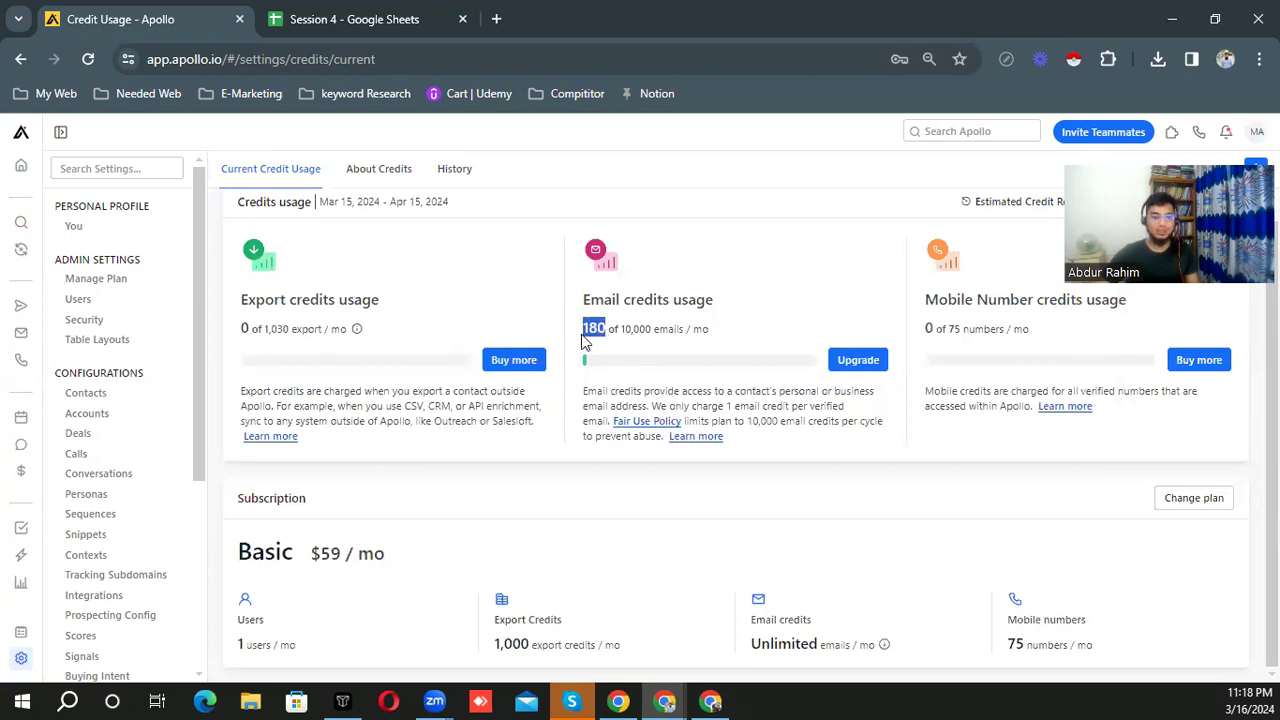
pyautogui.click(611, 328)
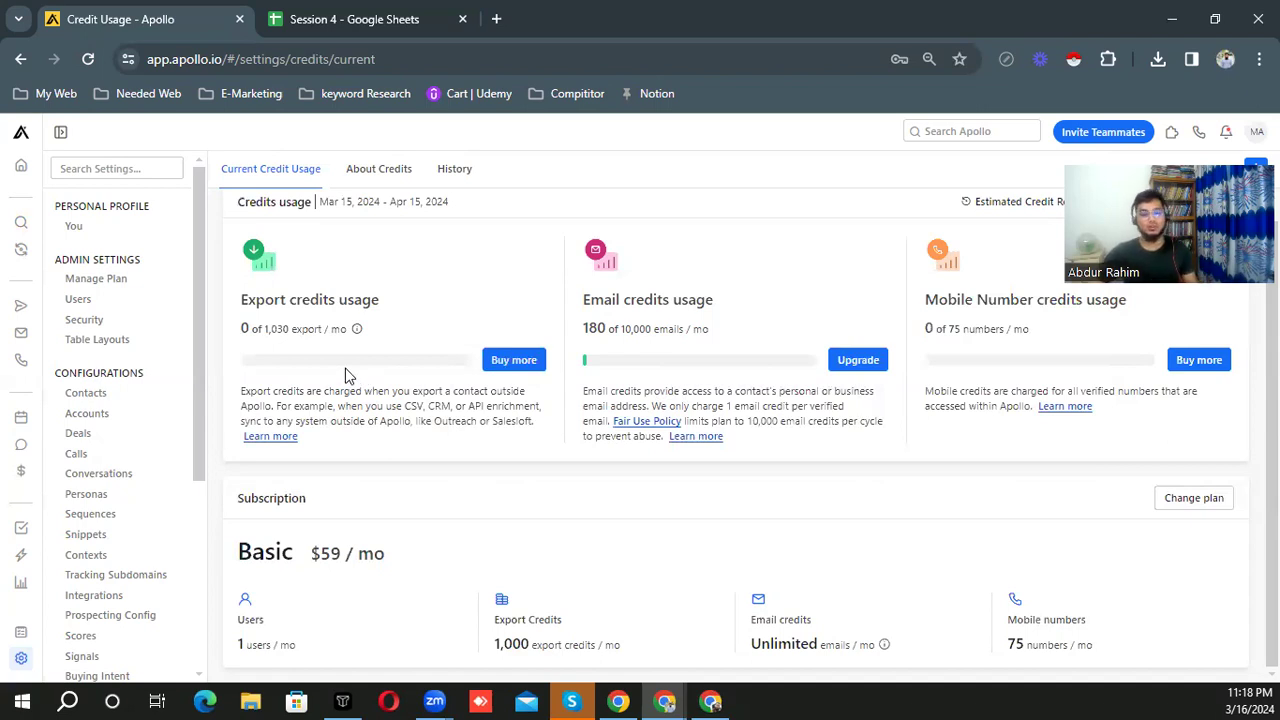
# - Check the email requests in the Data Request History, then view the general settings of the personal profile
pyautogui.scroll(-3, 135, 470)
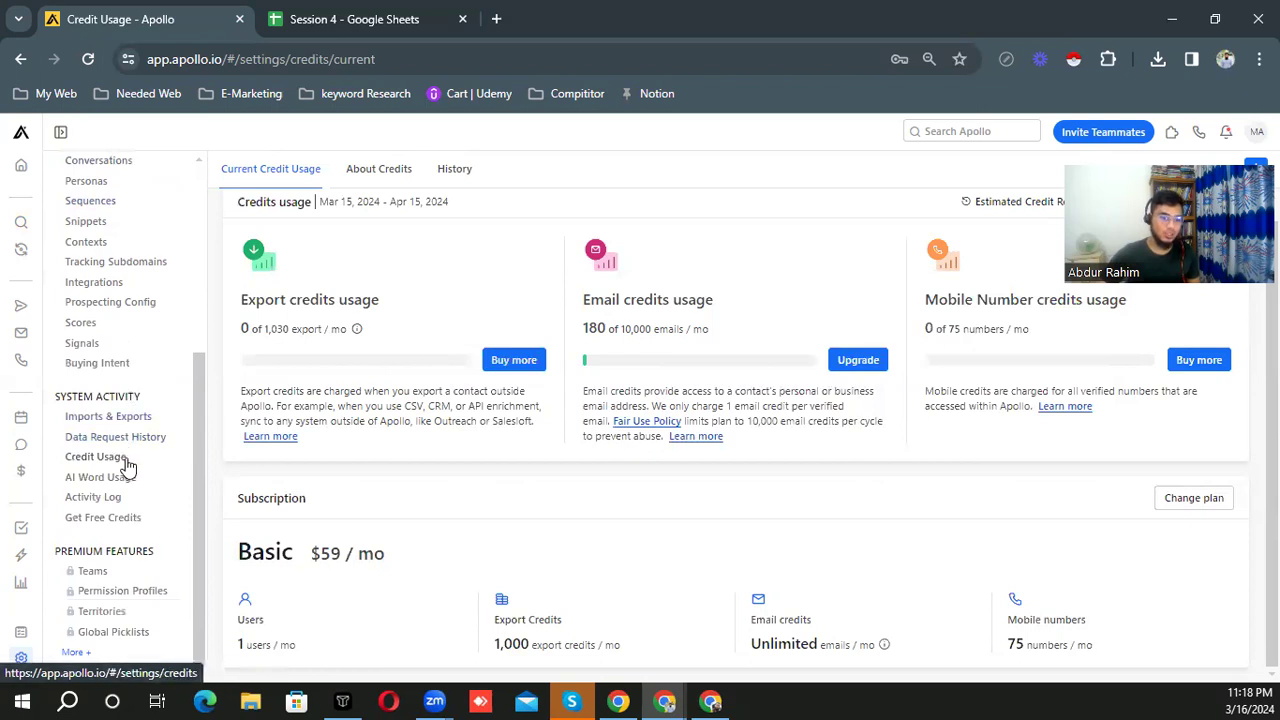
pyautogui.click(118, 437)
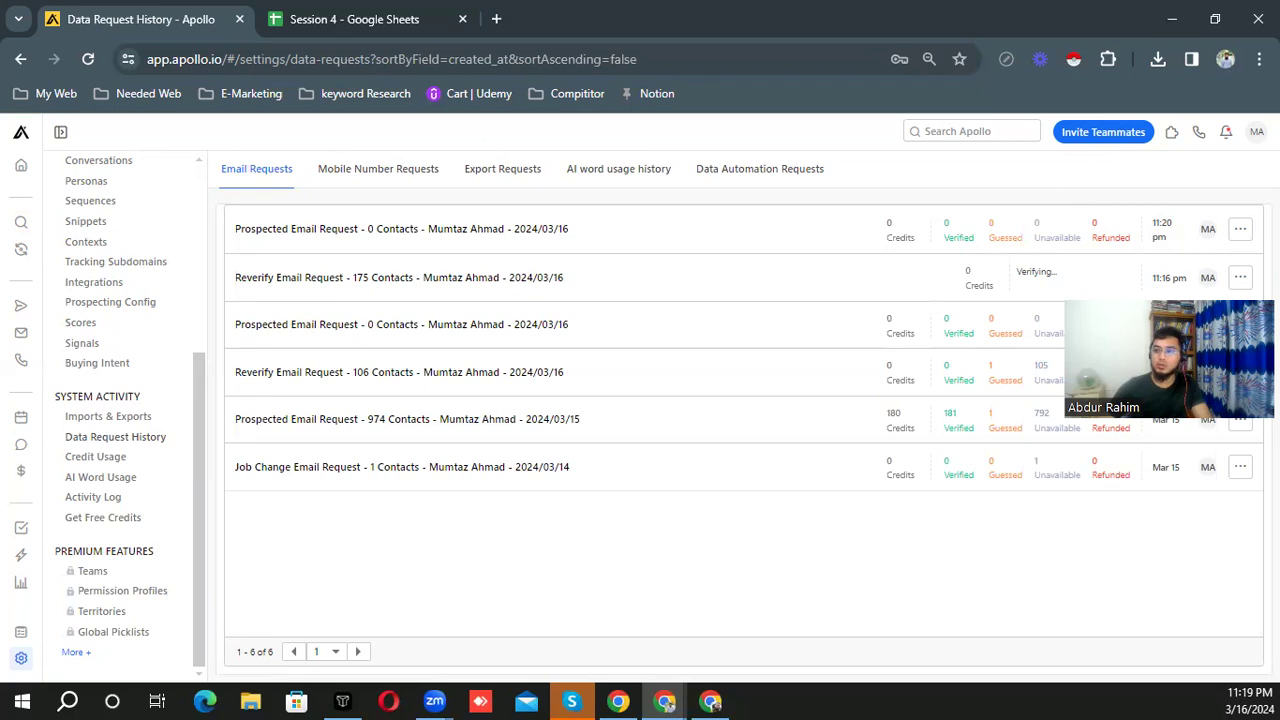
pyautogui.click(1256, 131)
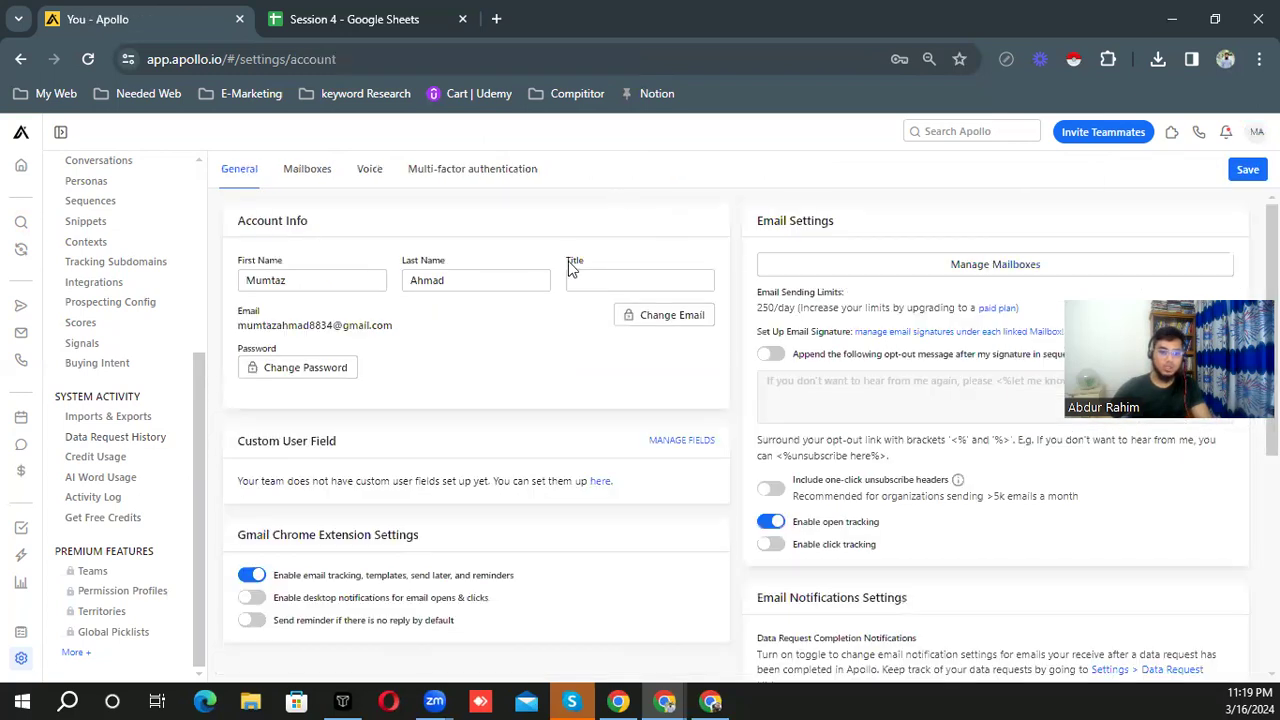
pyautogui.scroll(-1, 568, 261)
pyautogui.scroll(1, 583, 191)
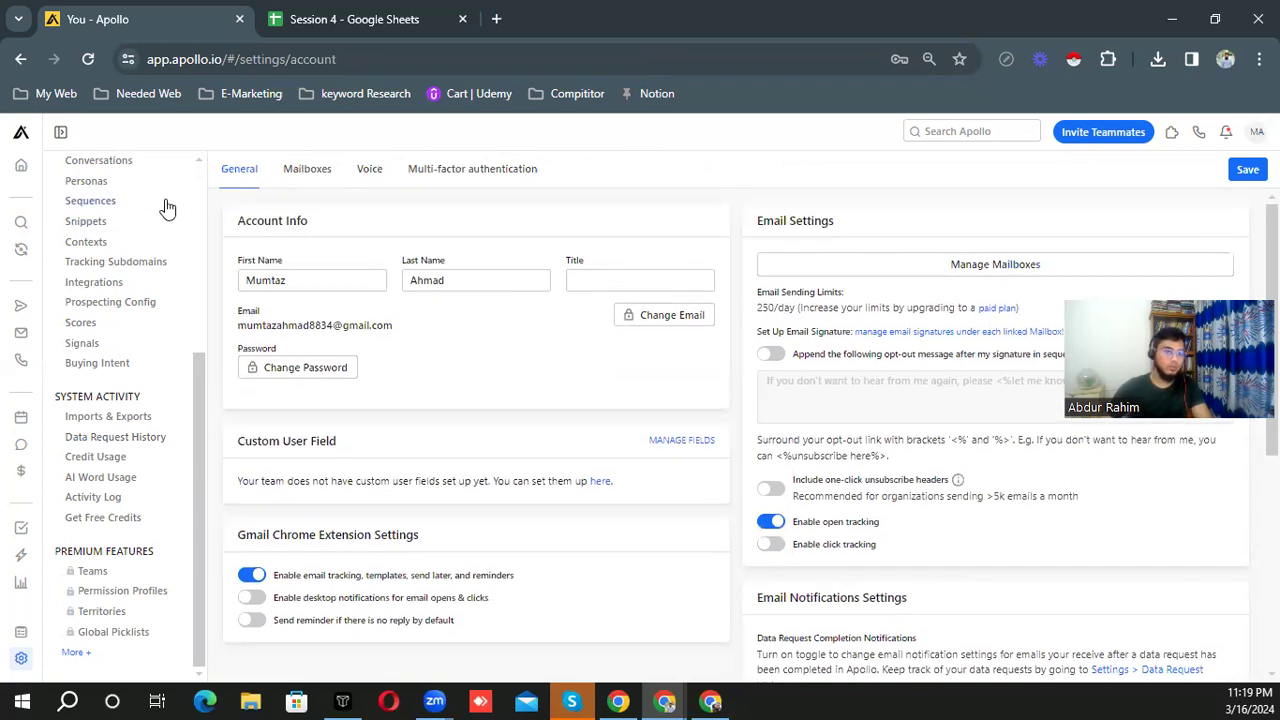
pyautogui.scroll(3, 167, 207)
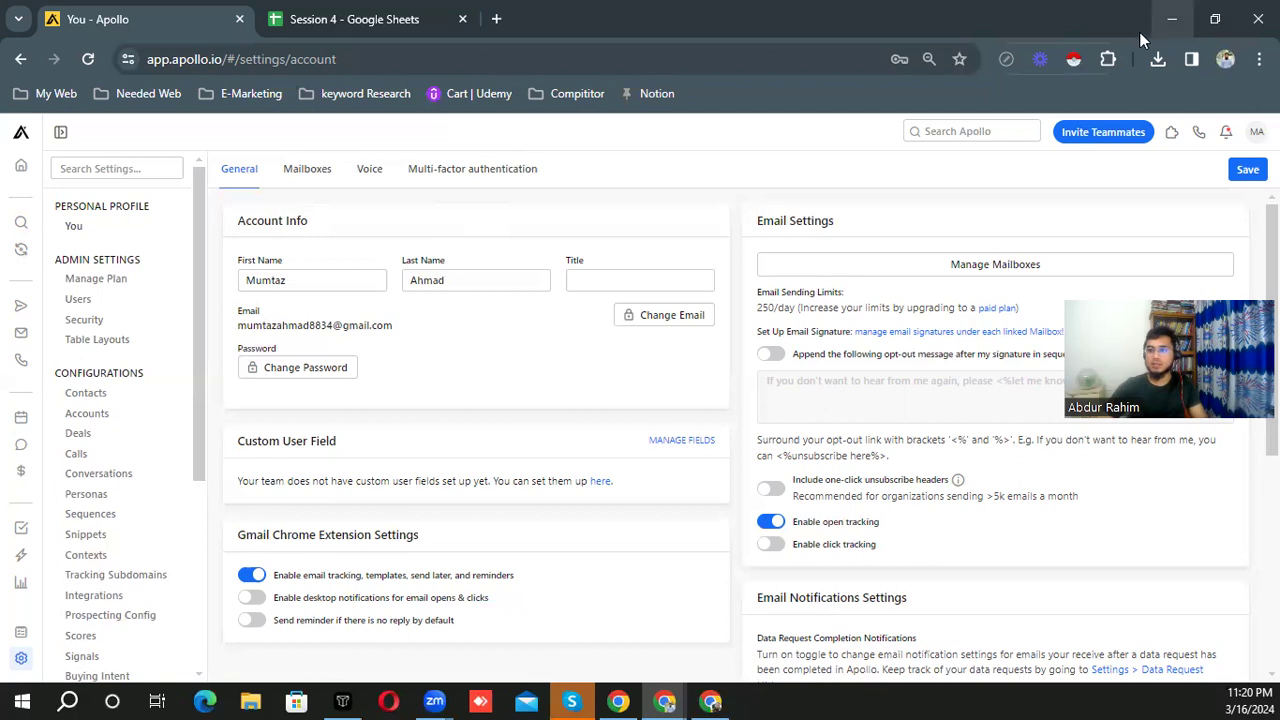
# - Restore the browser window to a smaller size and return to the header row of the Session 4 Google Sheet
pyautogui.click(1212, 22)
pyautogui.hotkey('ctrl', 'Tab')
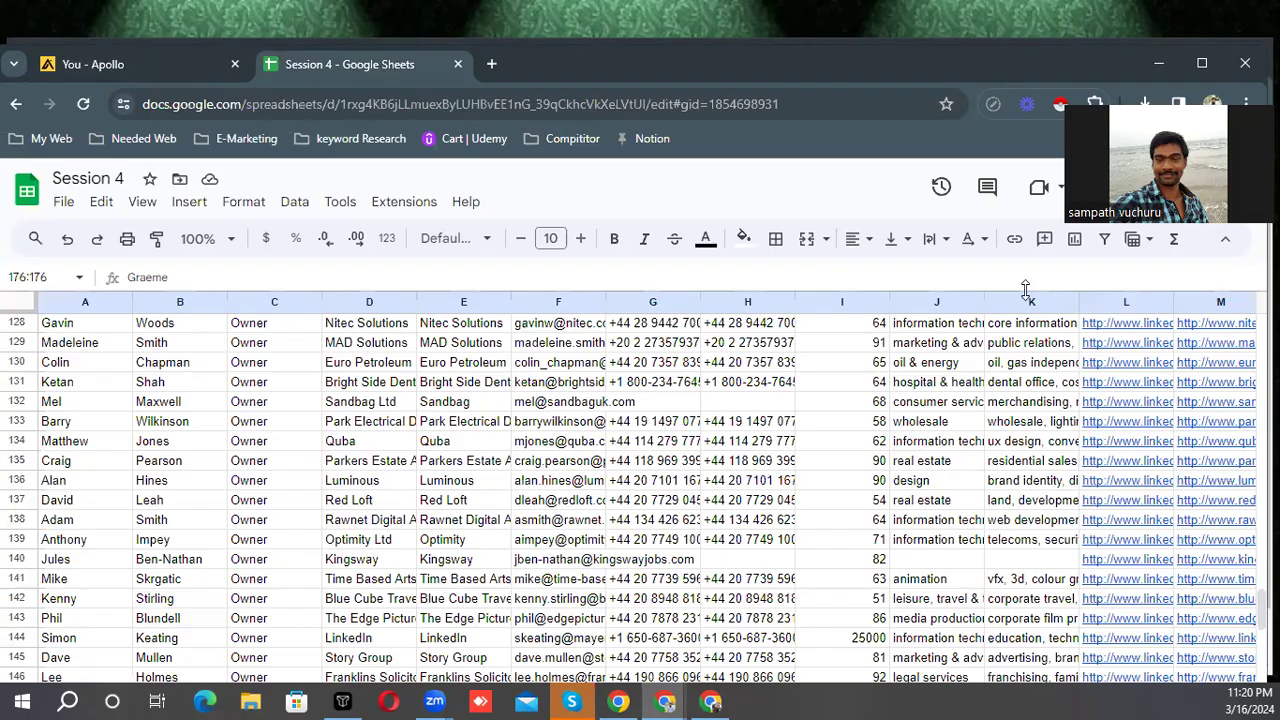
pyautogui.scroll(10, 980, 366)
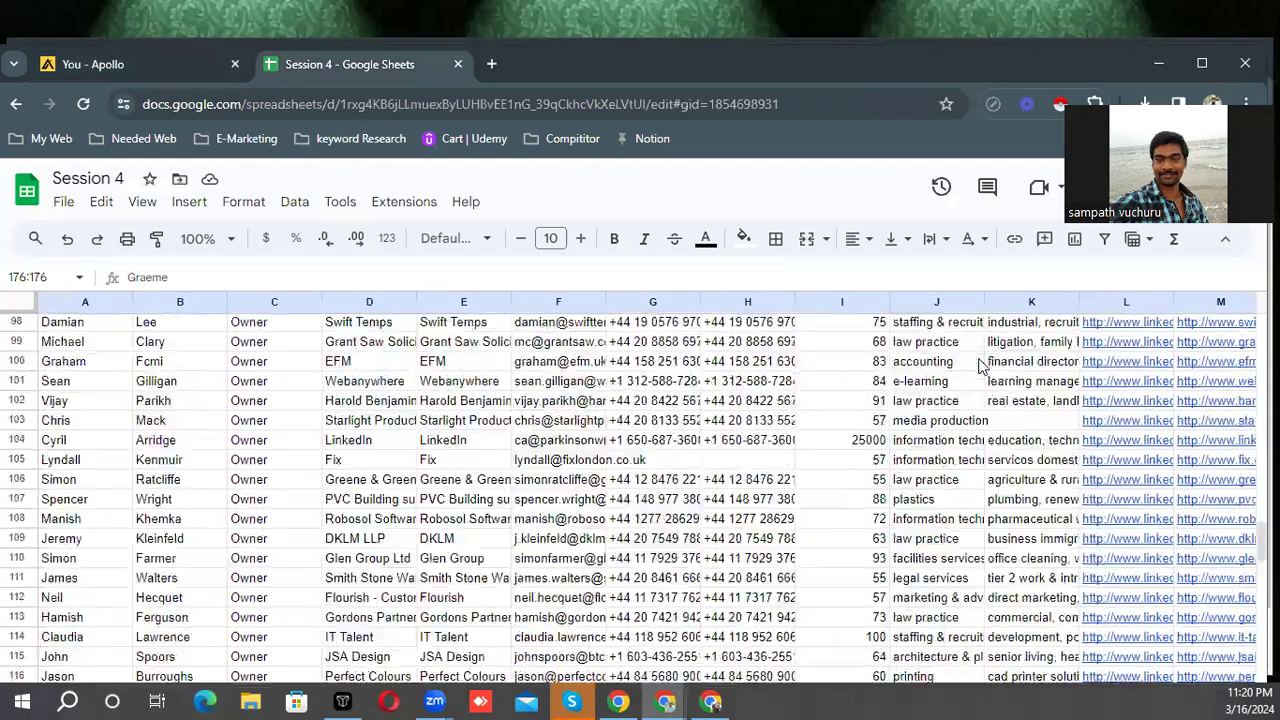
pyautogui.scroll(11, 980, 366)
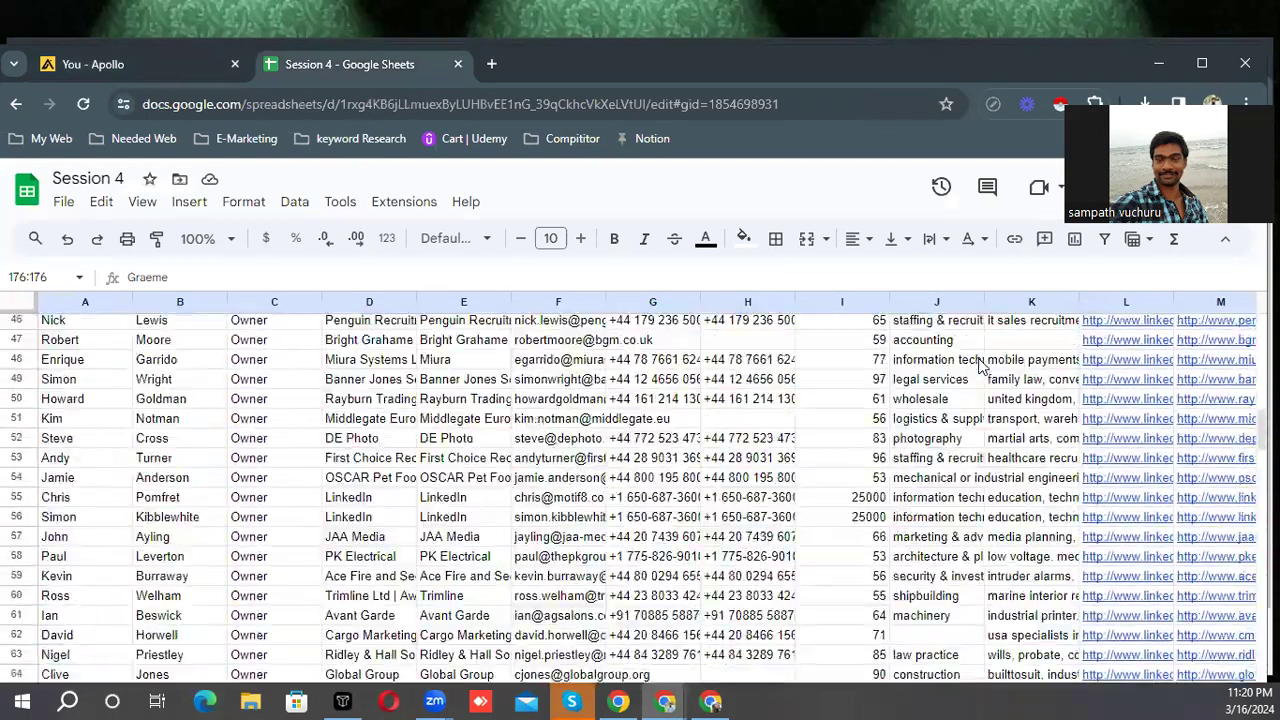
pyautogui.scroll(6, 980, 366)
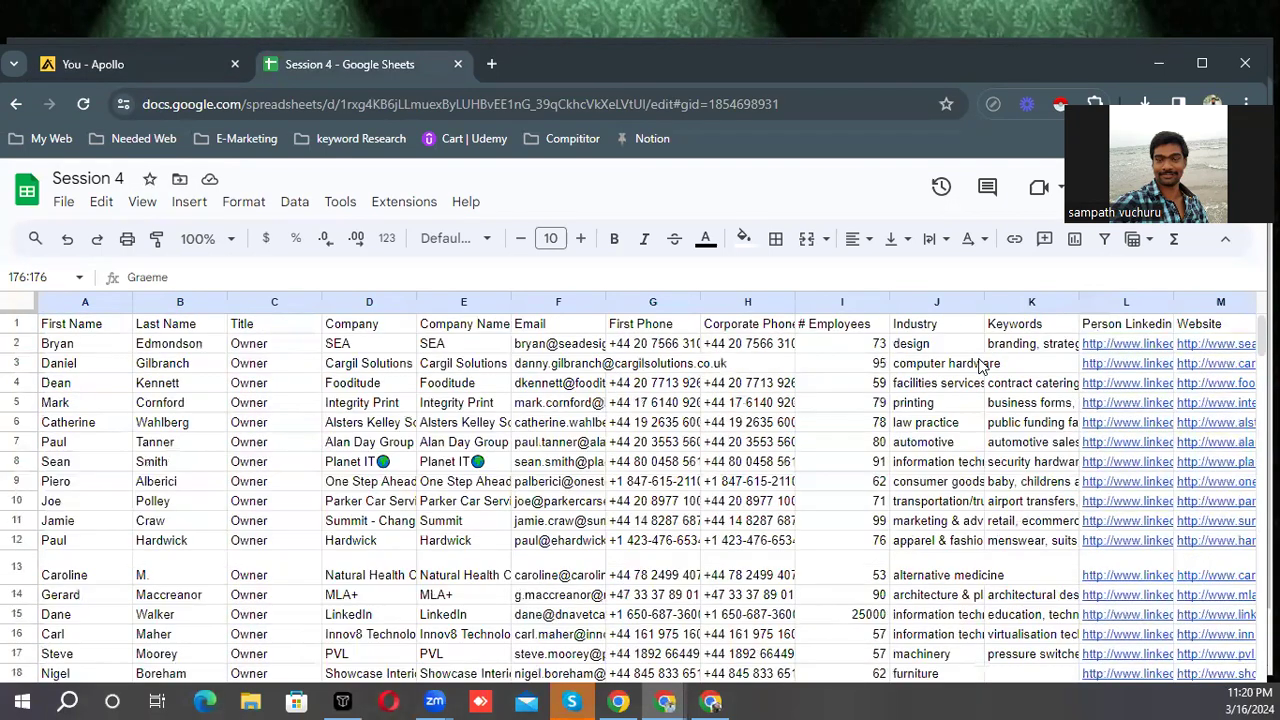